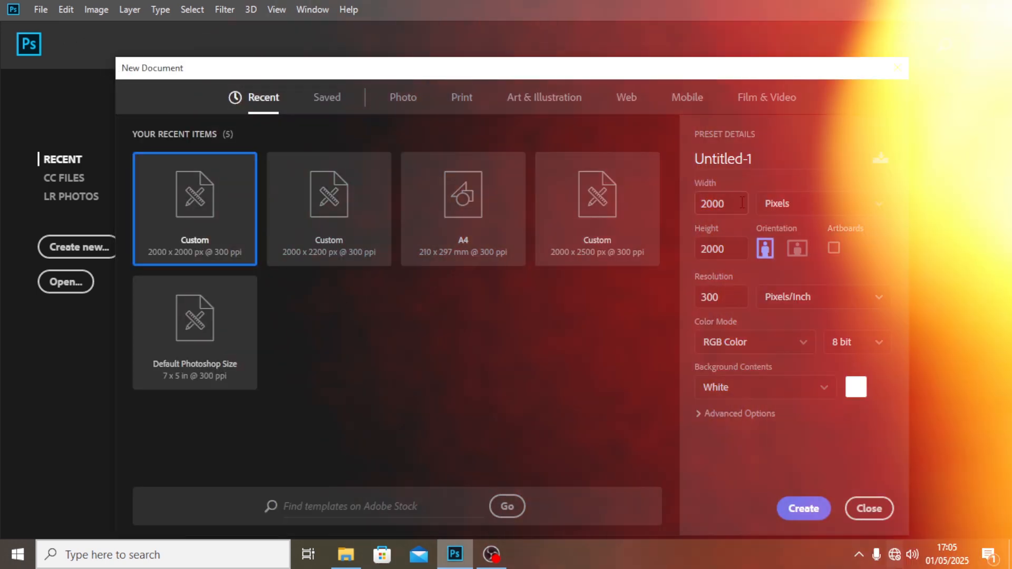
Create a new document named "mom day" at 2000 x 2500 pixels, 300 pixels/inch, with a white background.
click(732, 207)
drag(733, 207, 693, 203)
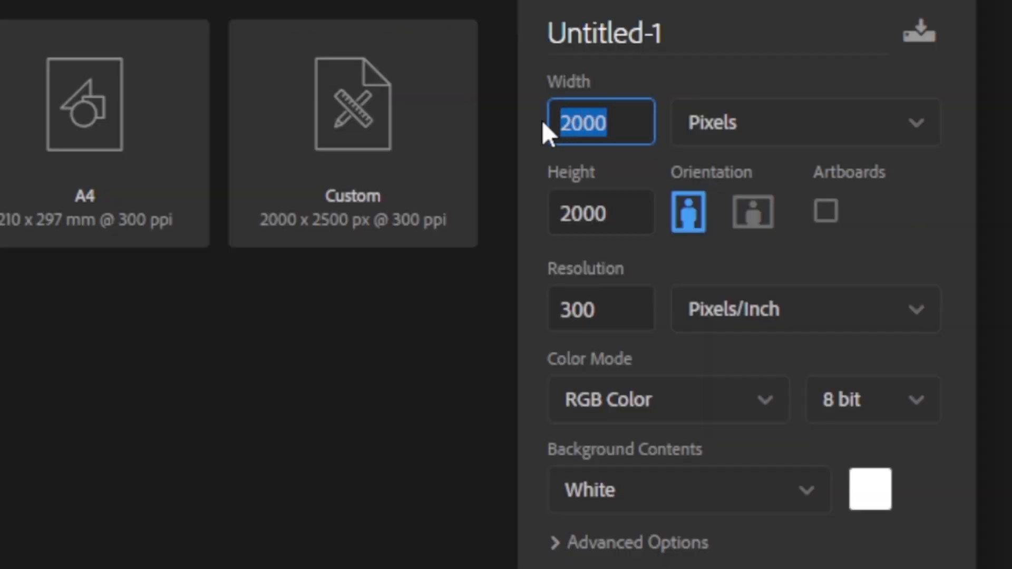
click(587, 207)
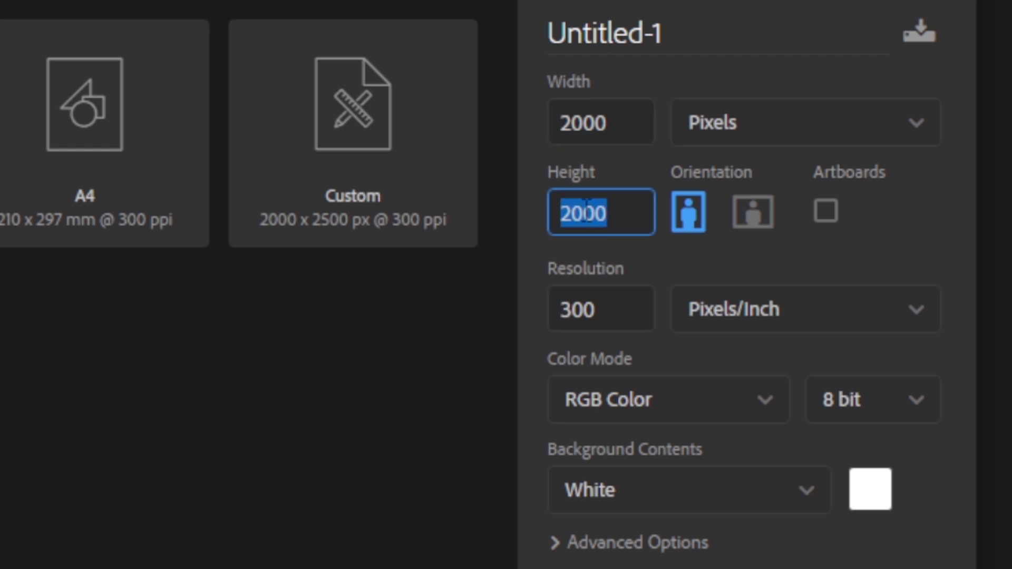
text(2500)
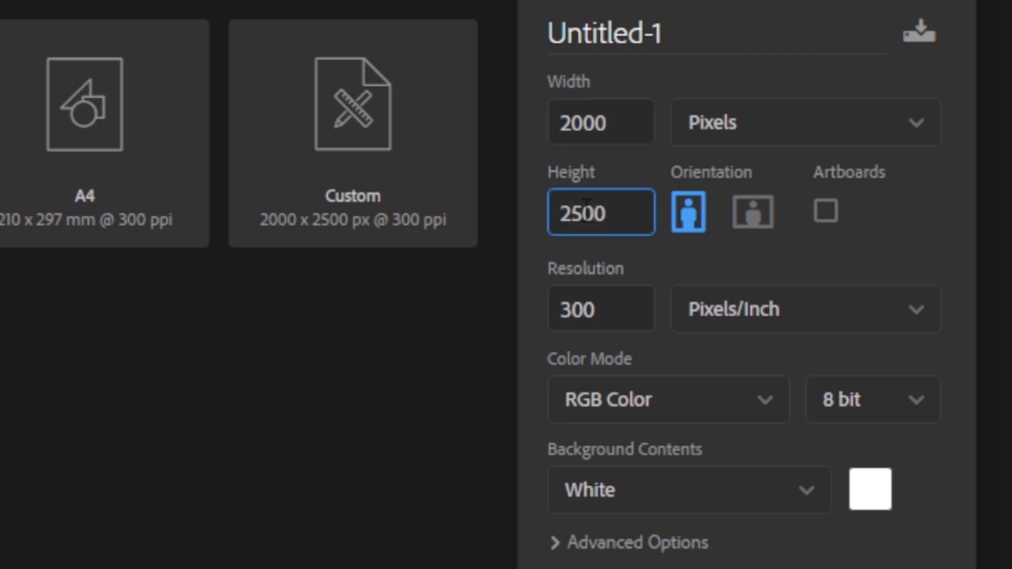
click(603, 322)
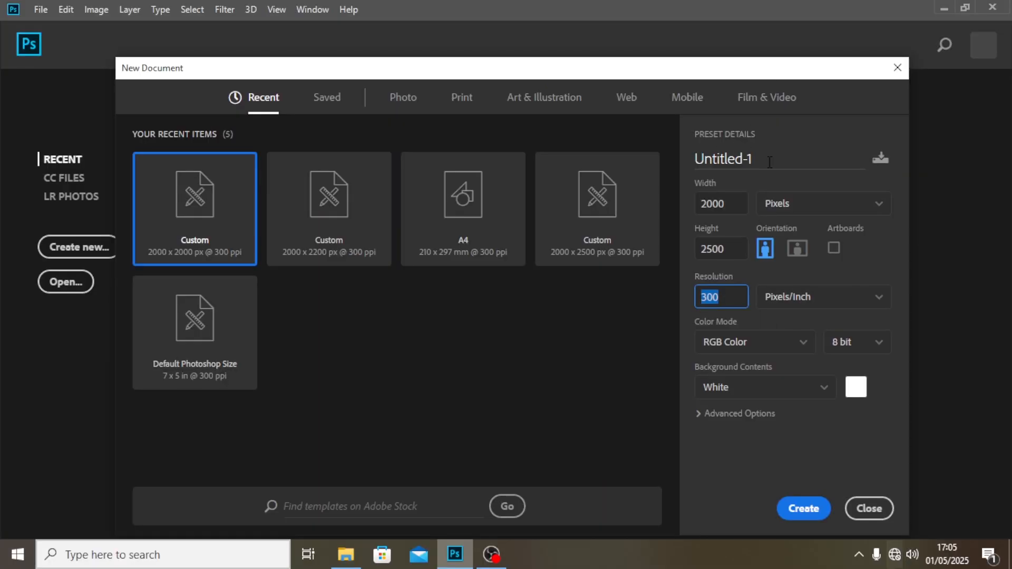
drag(770, 162, 589, 149)
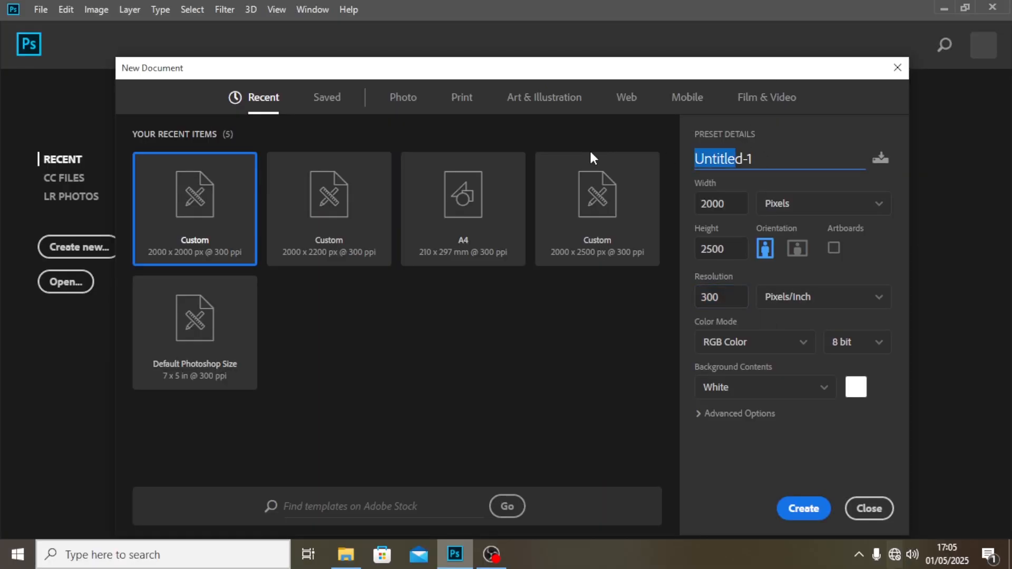
text(mom day)
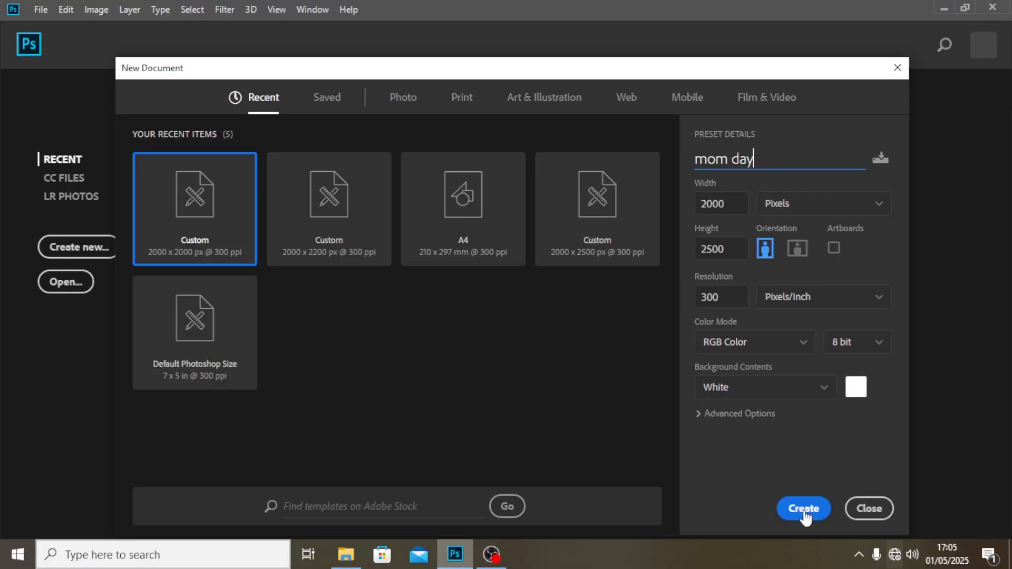
click(803, 509)
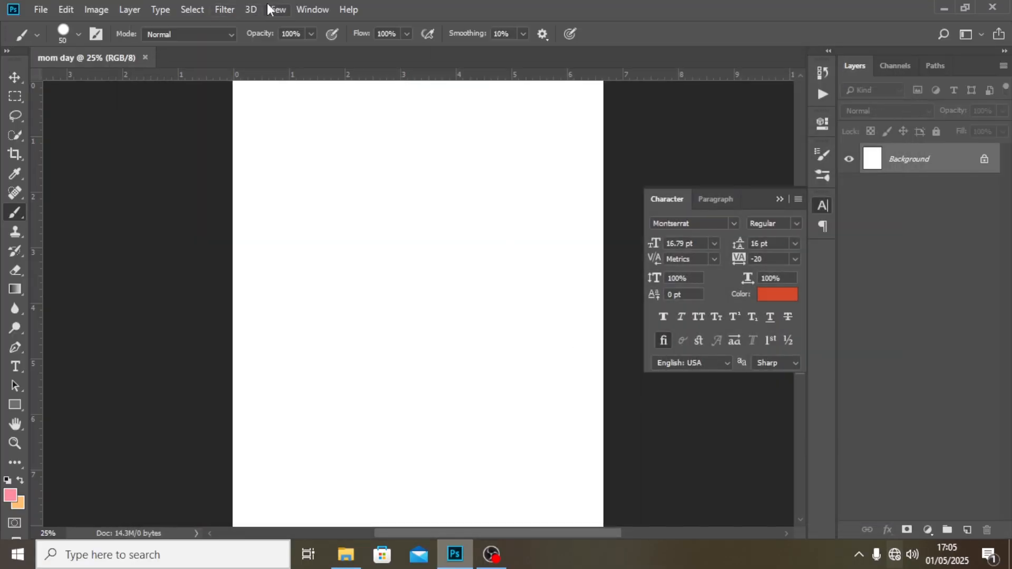
Add a new guide layout with 6 columns, 6 rows and 0.3 in margins on all sides.
click(274, 9)
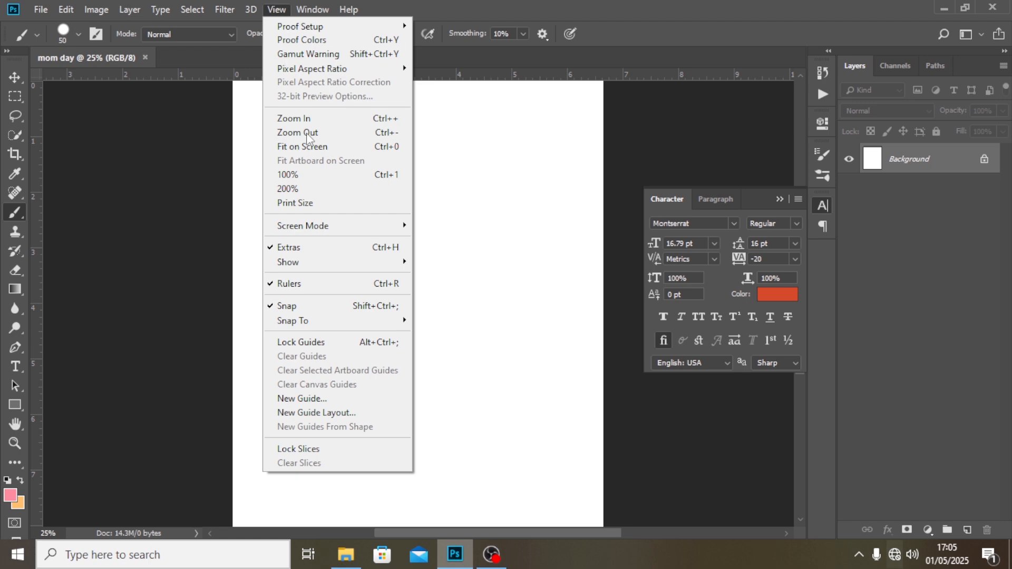
click(348, 413)
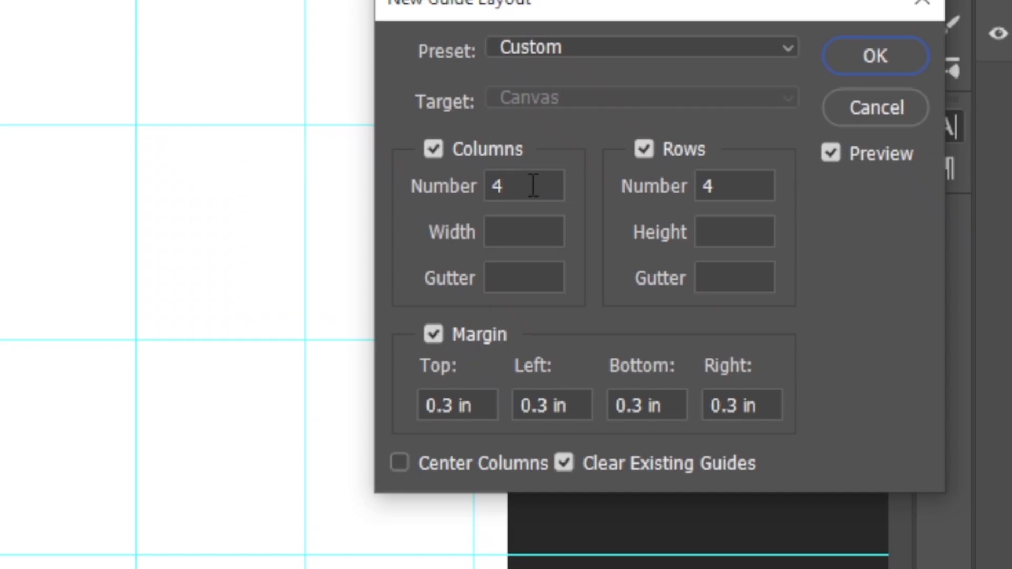
double_click(615, 235)
text(6)
key(Tab)
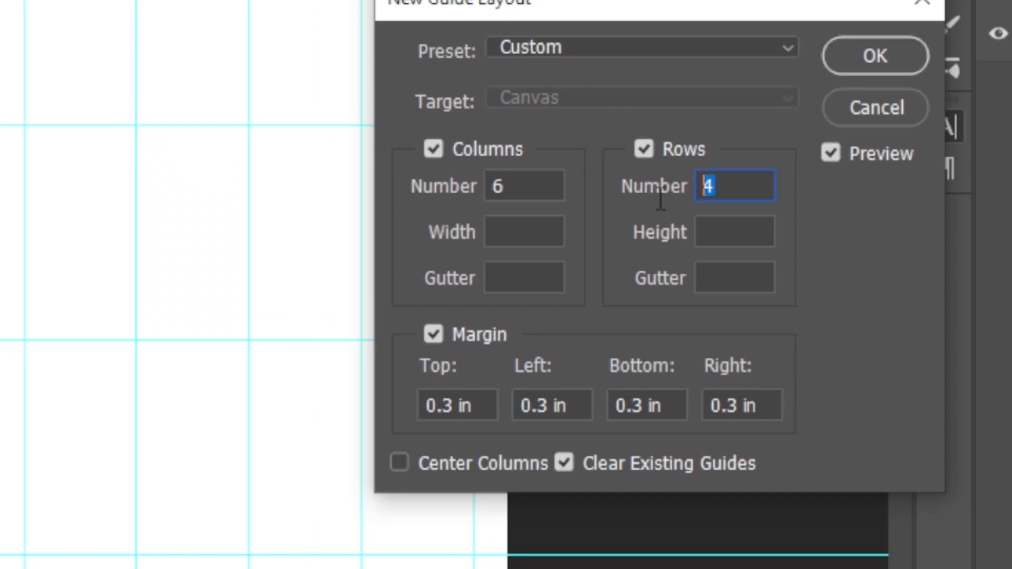
text(6)
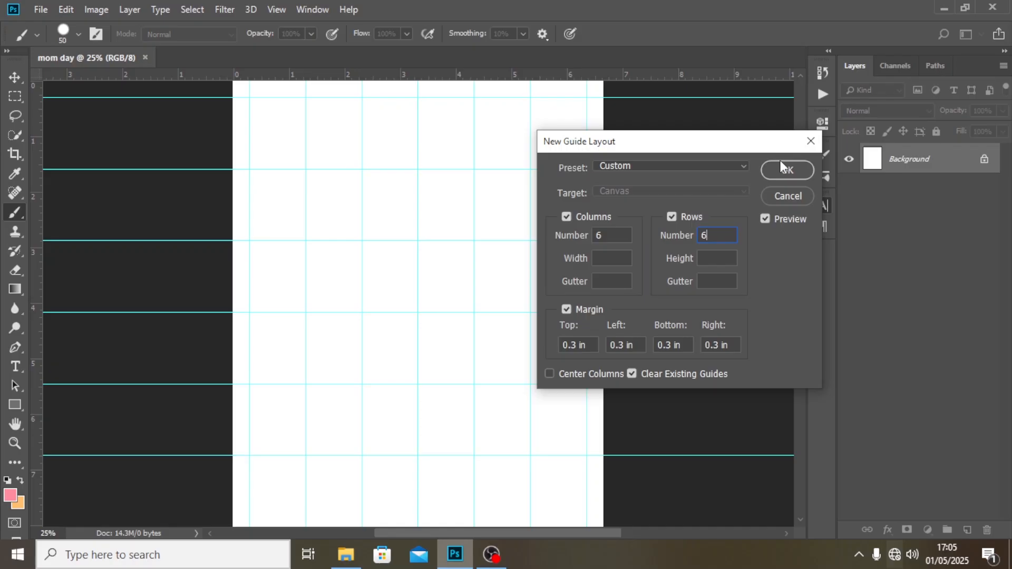
click(875, 55)
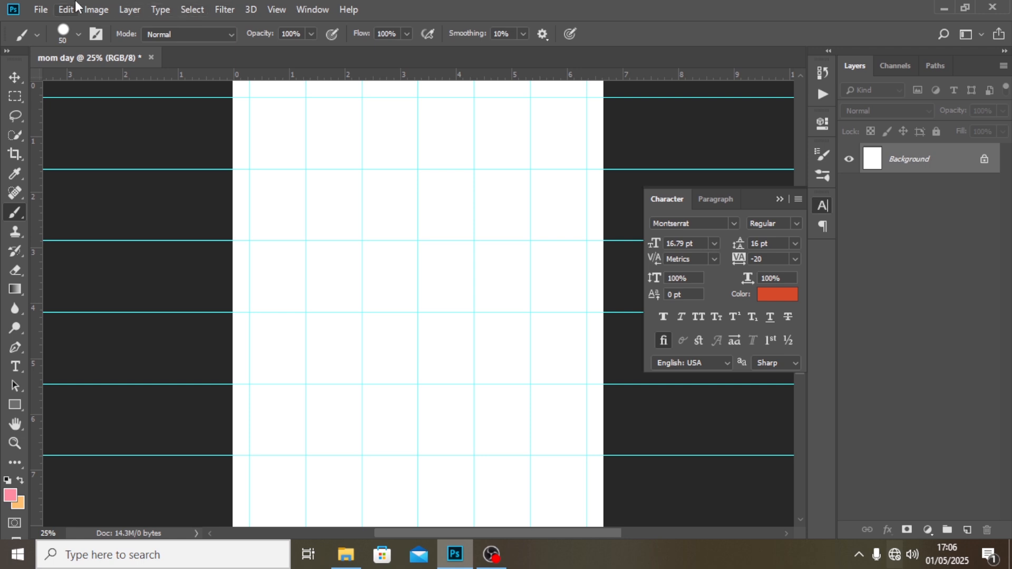
Place the BG1 copy image as an embedded background covering the canvas, and hide the guides.
click(41, 9)
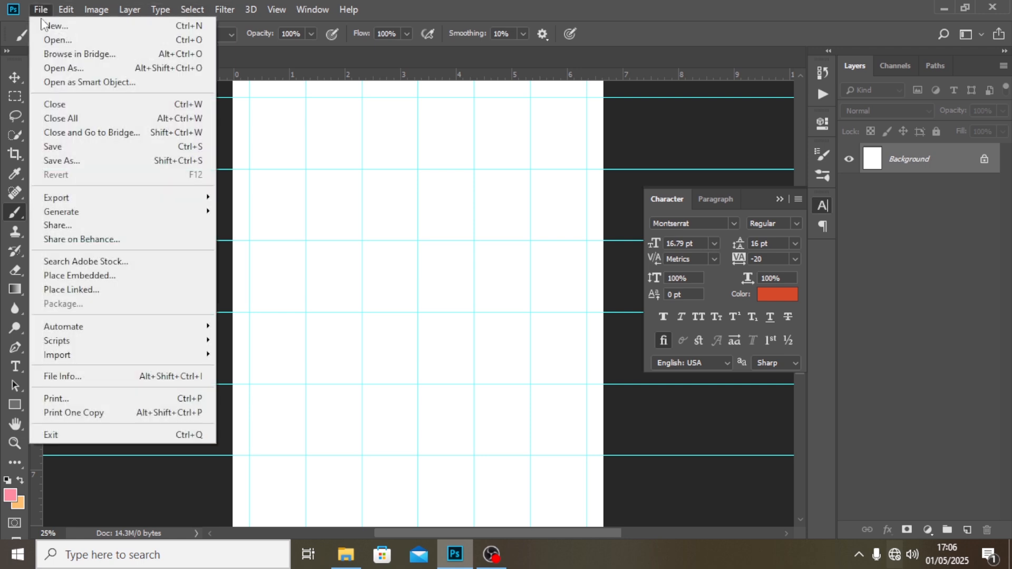
click(80, 274)
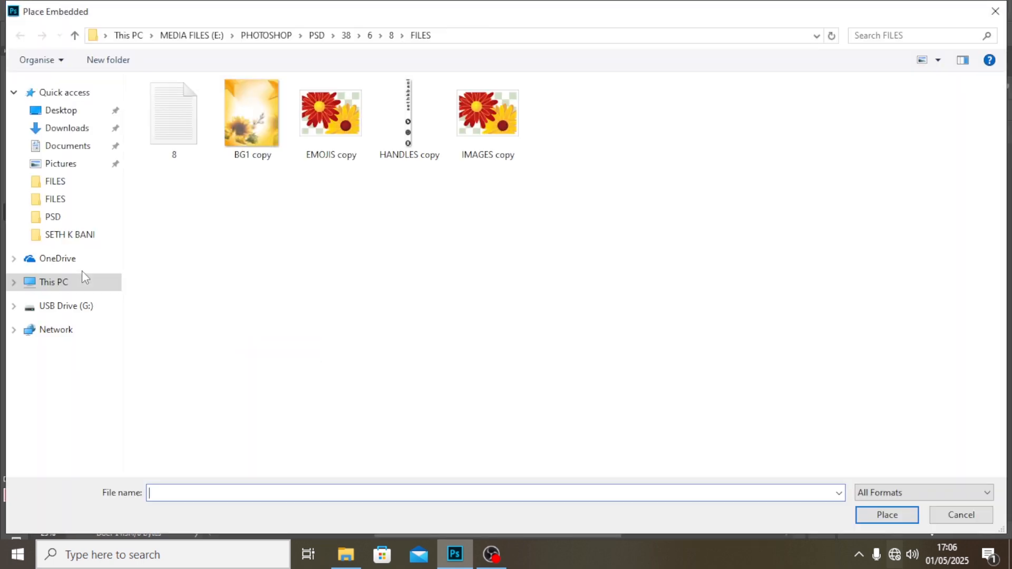
click(239, 109)
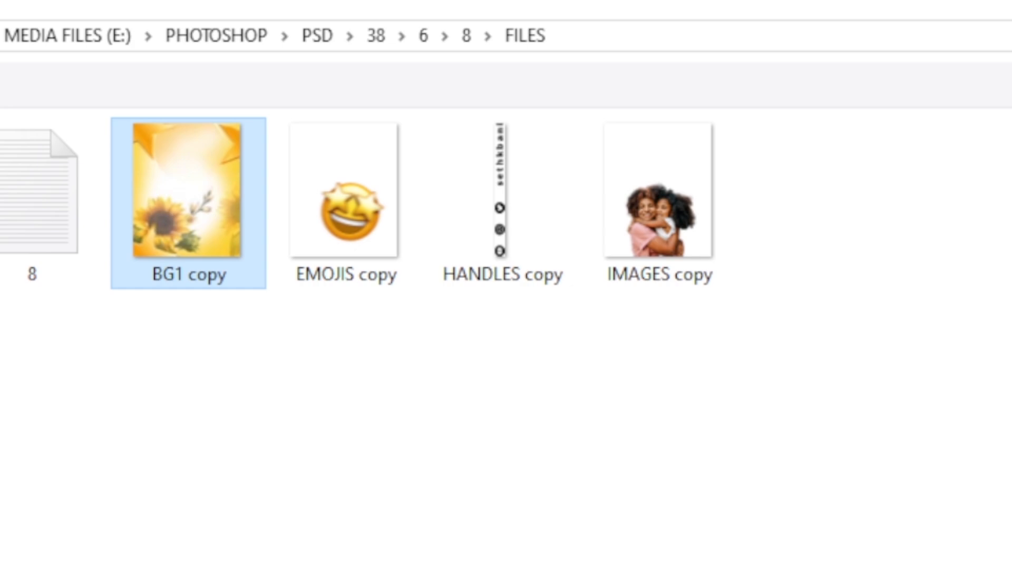
click(890, 516)
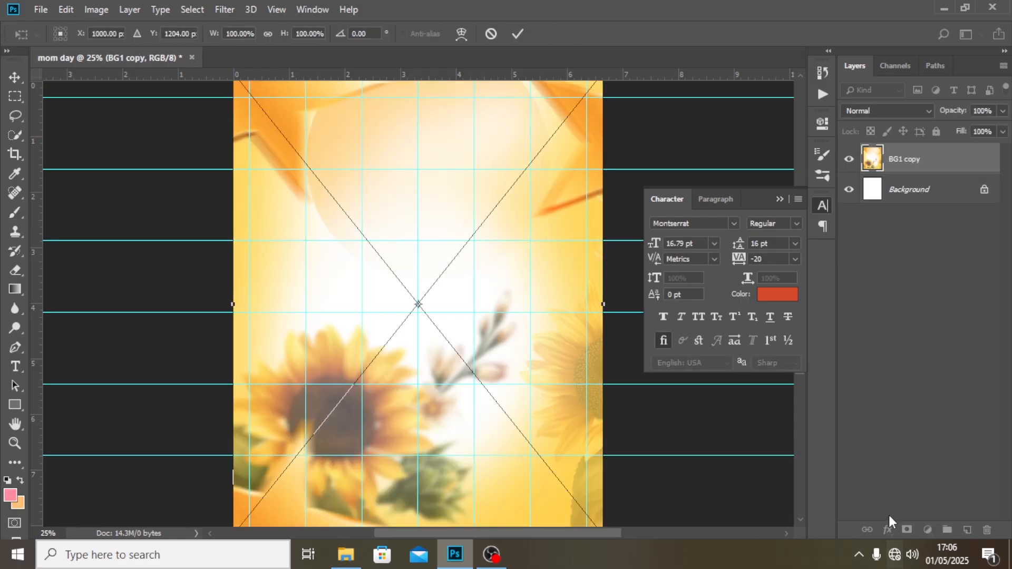
key(Return)
key(ctrl+minus)
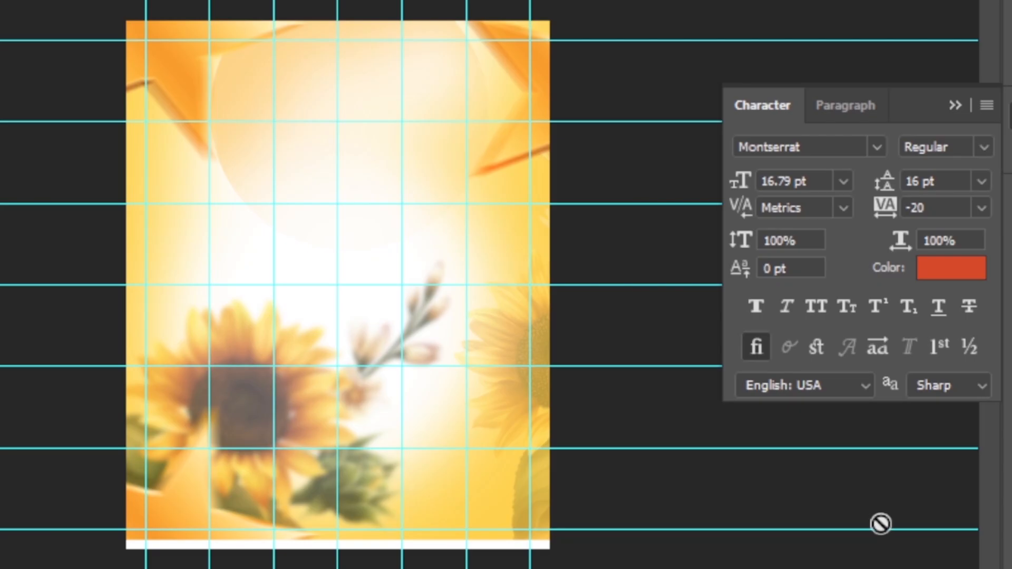
key(ctrl+semicolon)
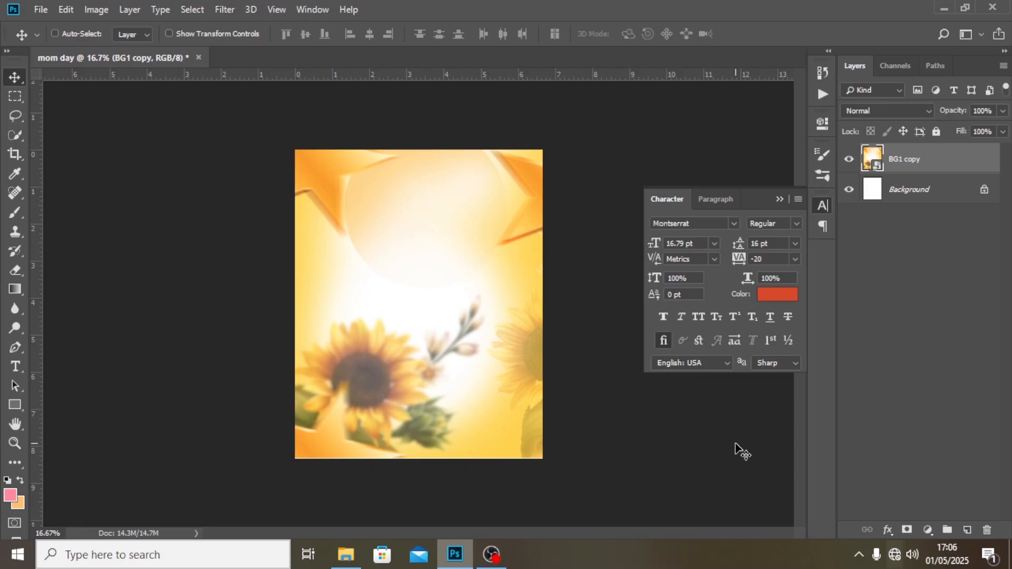
Group the BG1 copy layer, name the group BG and collapse it.
key(ctrl+g)
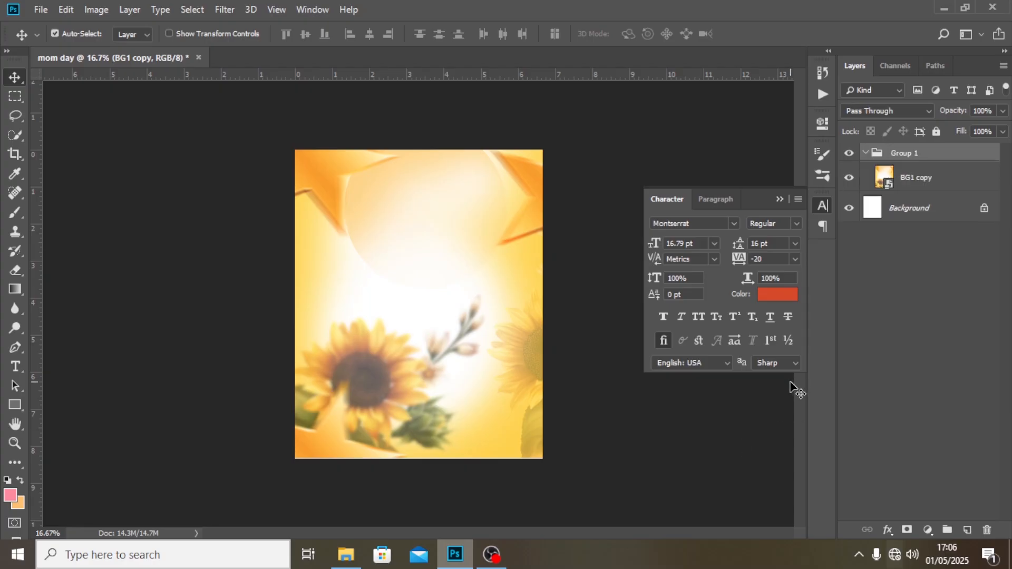
double_click(903, 154)
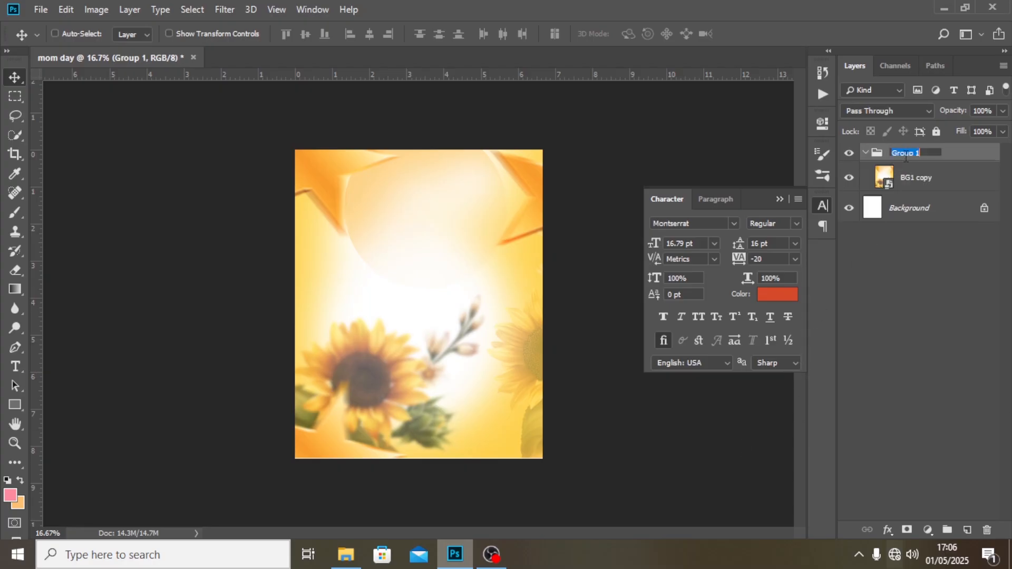
text(BG)
key(Return)
click(865, 153)
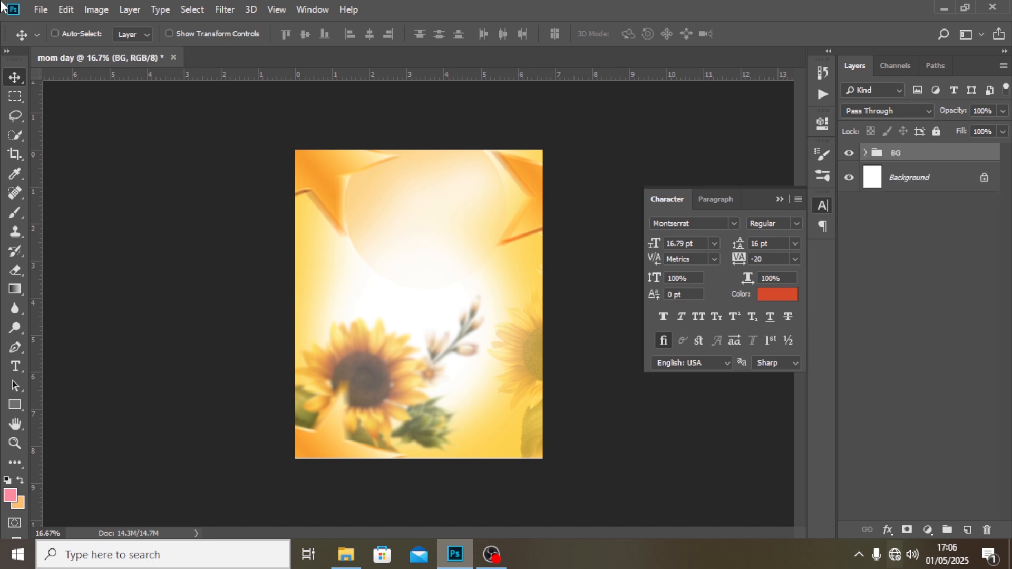
Place the IMAGES copy file of the hugging mother and daughter as an embedded layer above the BG group.
click(40, 9)
click(111, 284)
click(487, 127)
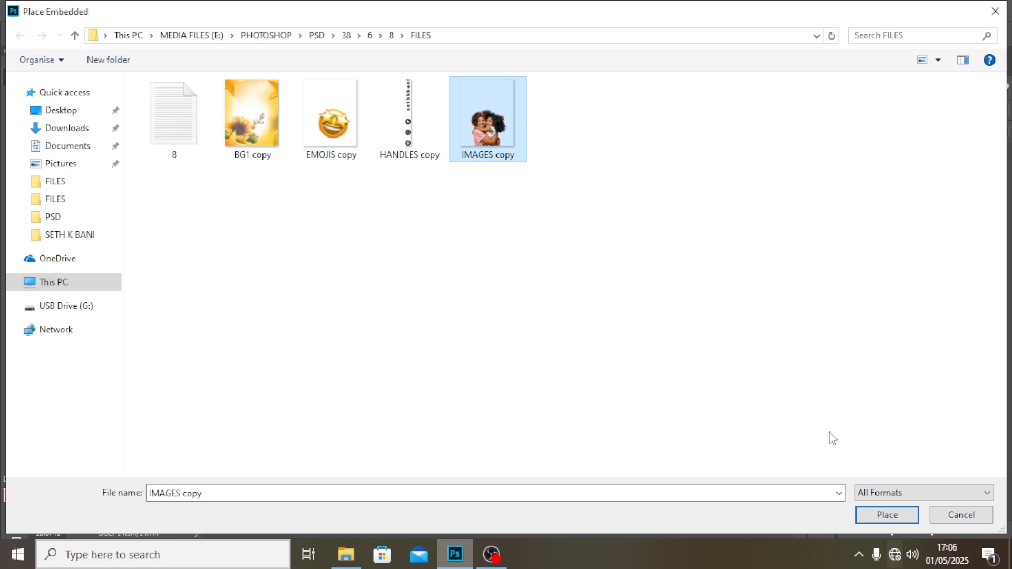
click(884, 514)
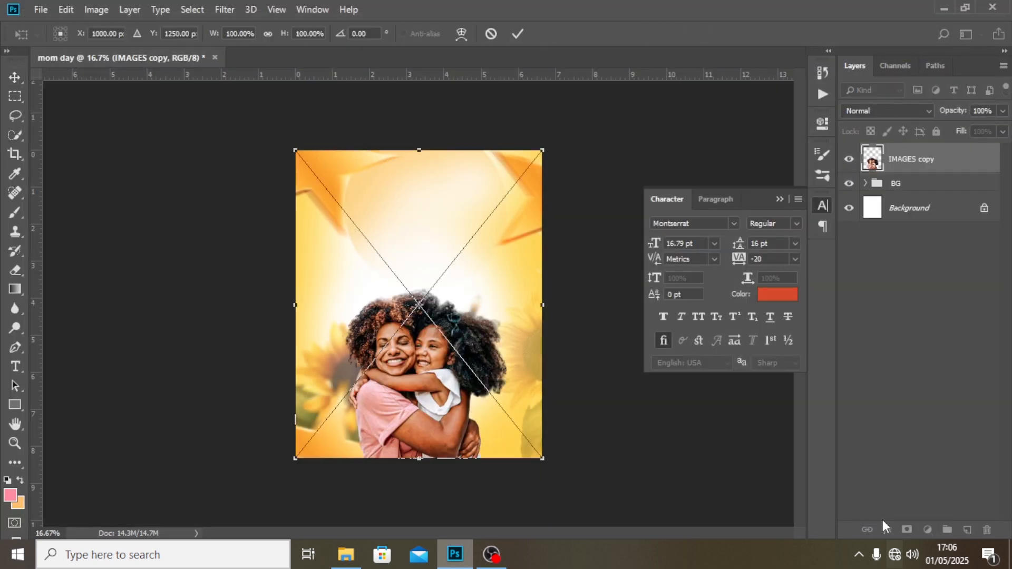
key(Return)
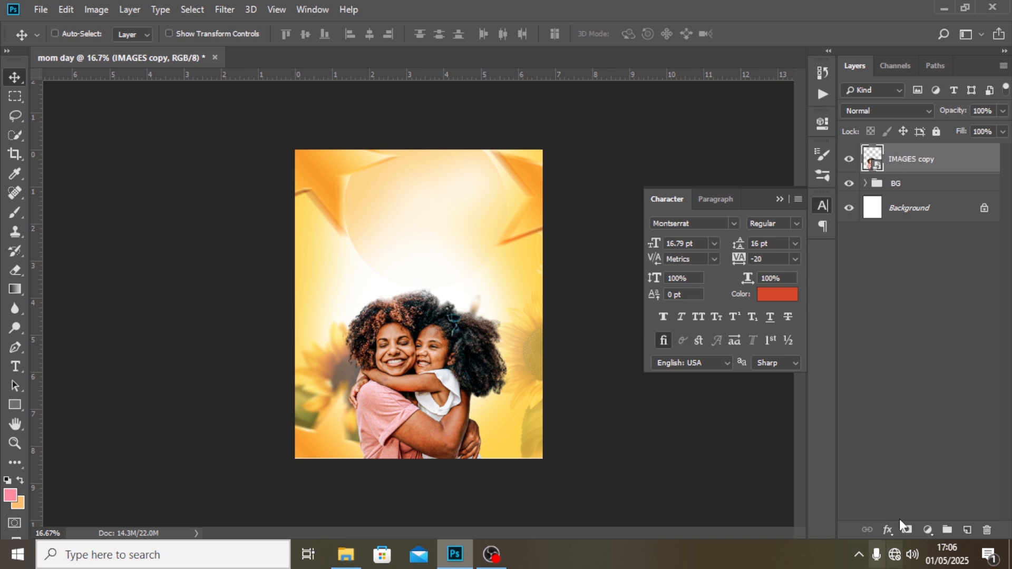
Add an empty layer above IMAGES copy and sample the light orange near the canvas's lower edge as the brush colour.
click(966, 530)
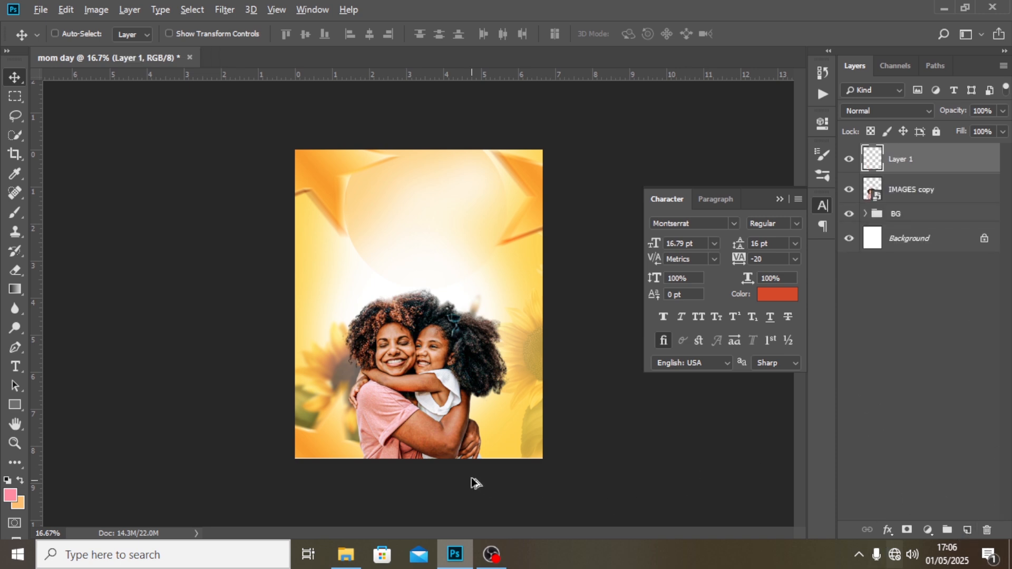
key(b)
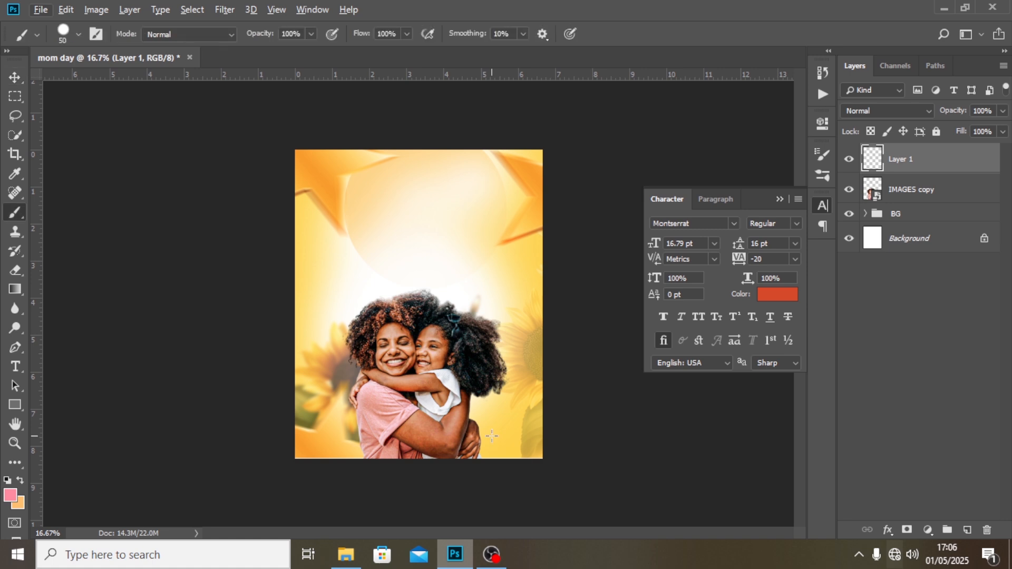
alt+click(353, 450)
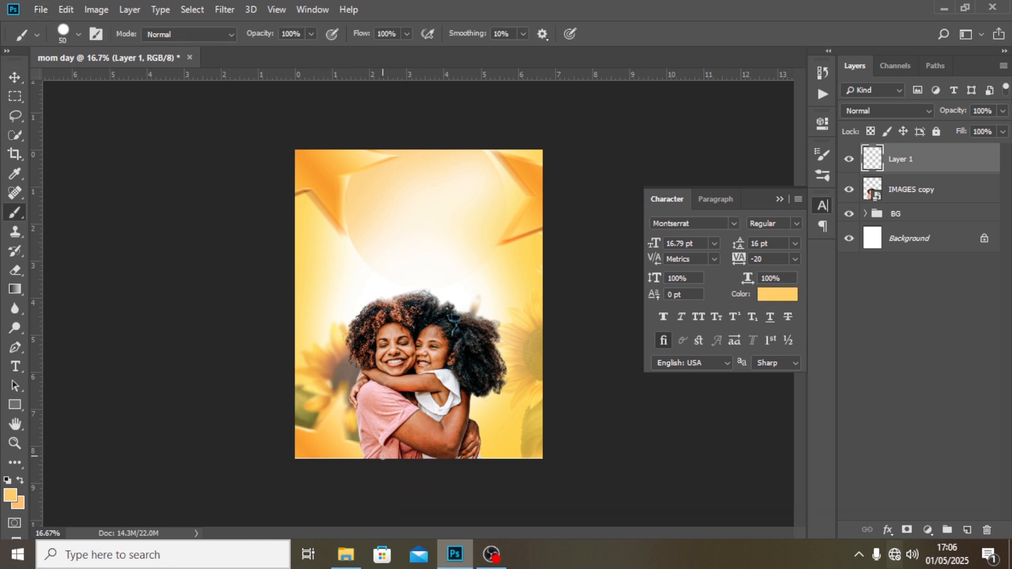
Paint a soft orange fade over the lower edge of the mother and daughter photo with a 500 px soft round brush at 0% hardness.
key(bracketright)
key(bracketright)
key(bracketright)
key(bracketright)
key(bracketright)
key(bracketright)
key(bracketright)
key(bracketright)
key(bracketright)
click(78, 35)
click(60, 149)
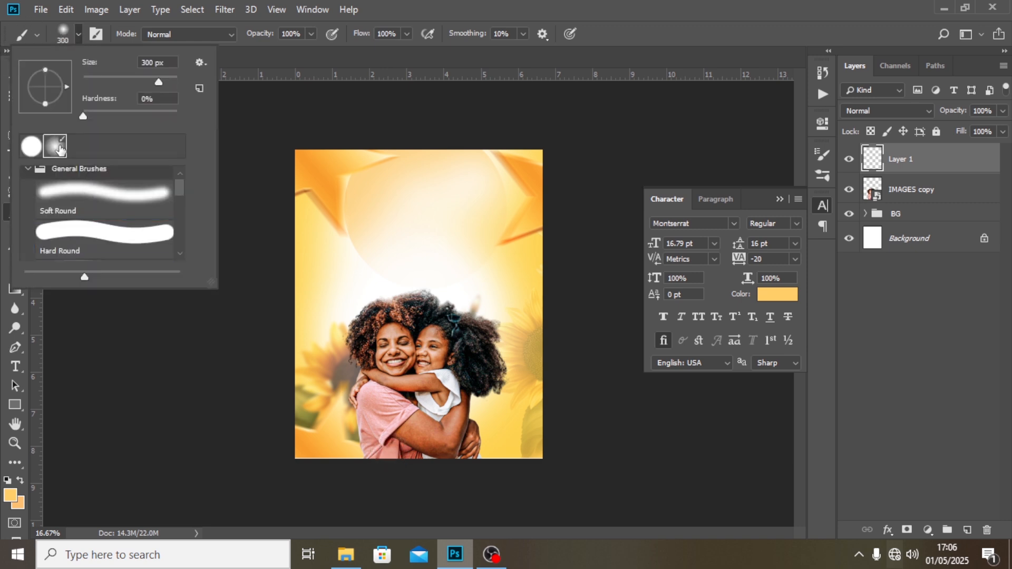
click(458, 1)
key(bracketright)
key(bracketright)
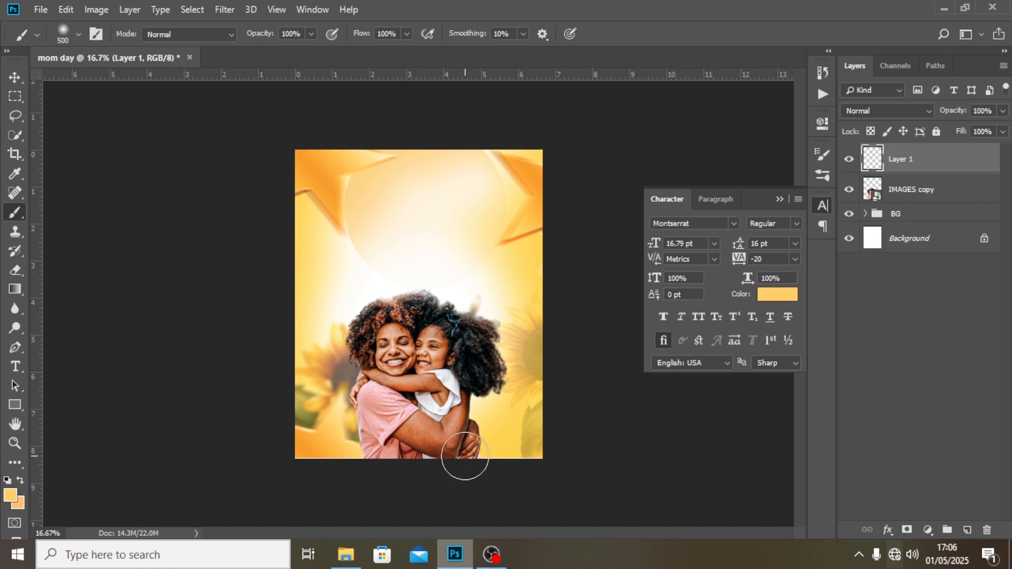
drag(481, 469, 310, 474)
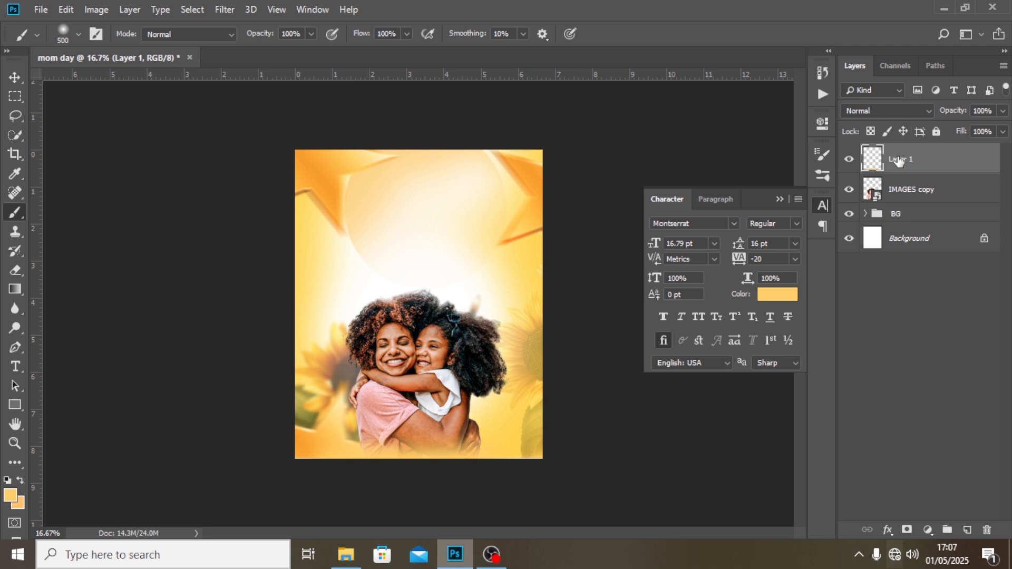
Group the painted fade layer with the IMAGES copy layer and name the group IMAGES.
shift+click(904, 193)
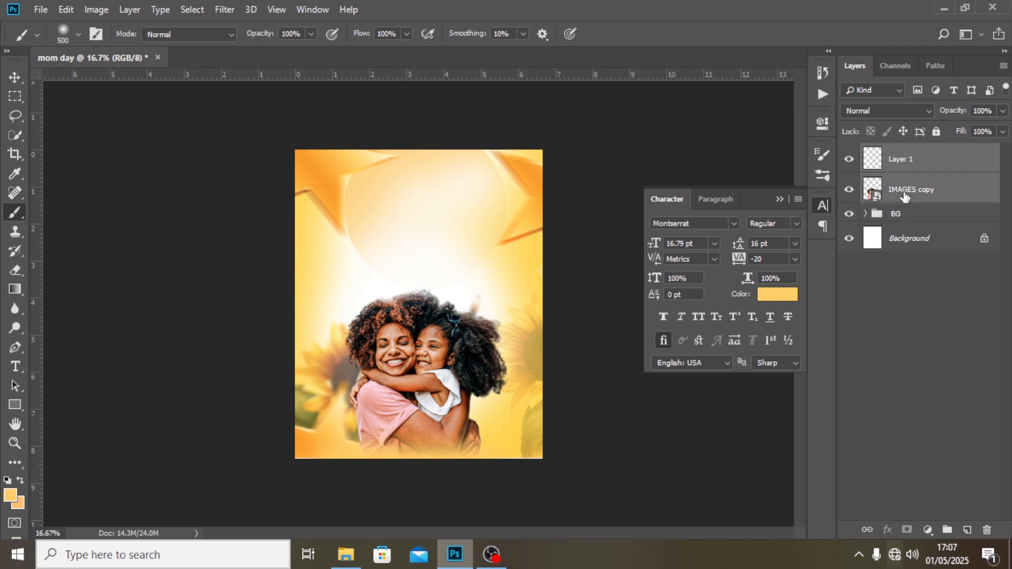
key(ctrl+g)
double_click(902, 153)
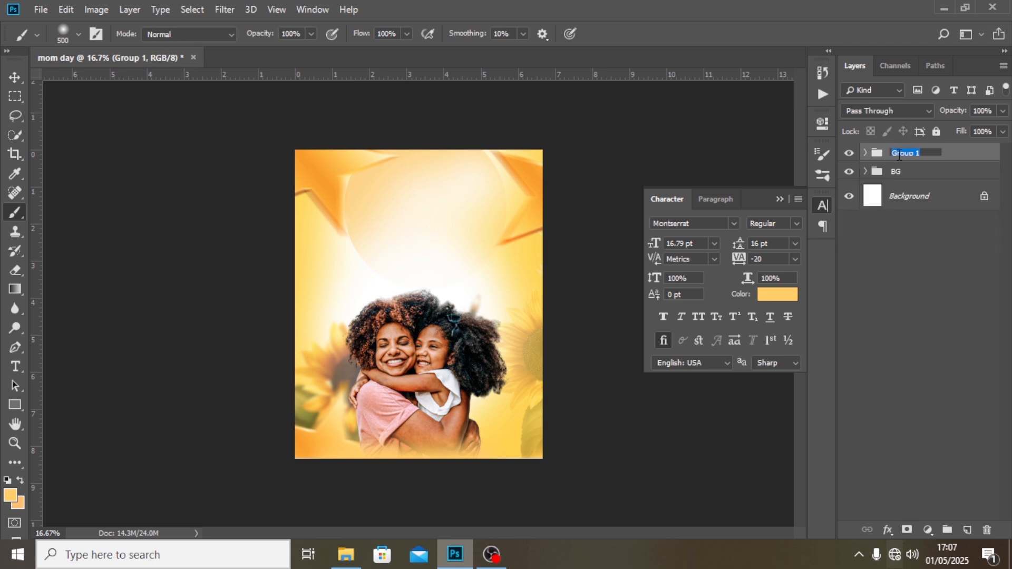
text(1)
key(Return)
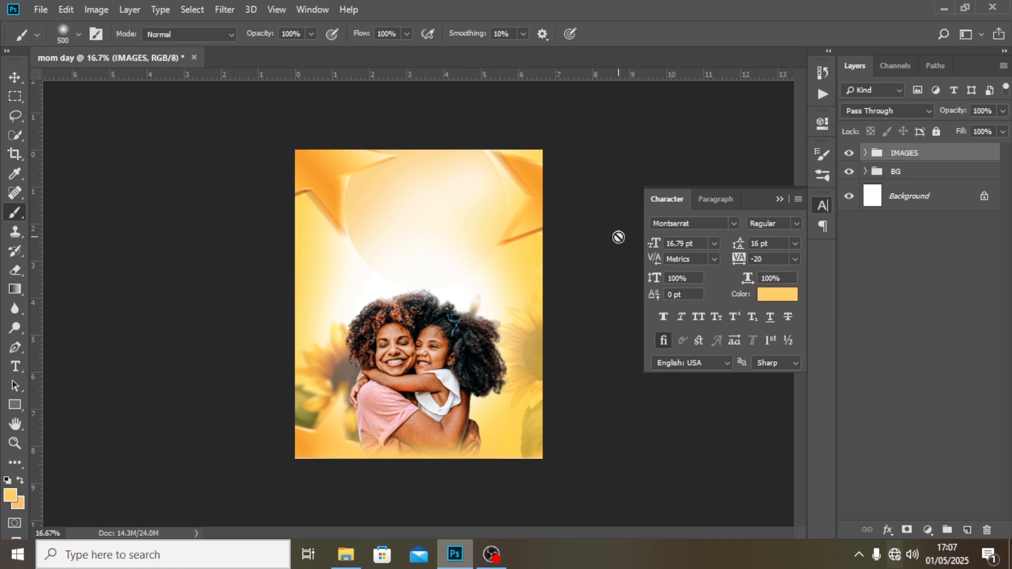
Add a text layer reading Mother just above the photo and set its font to Autografia PERSONAL USE ONLY Medium.
key(t)
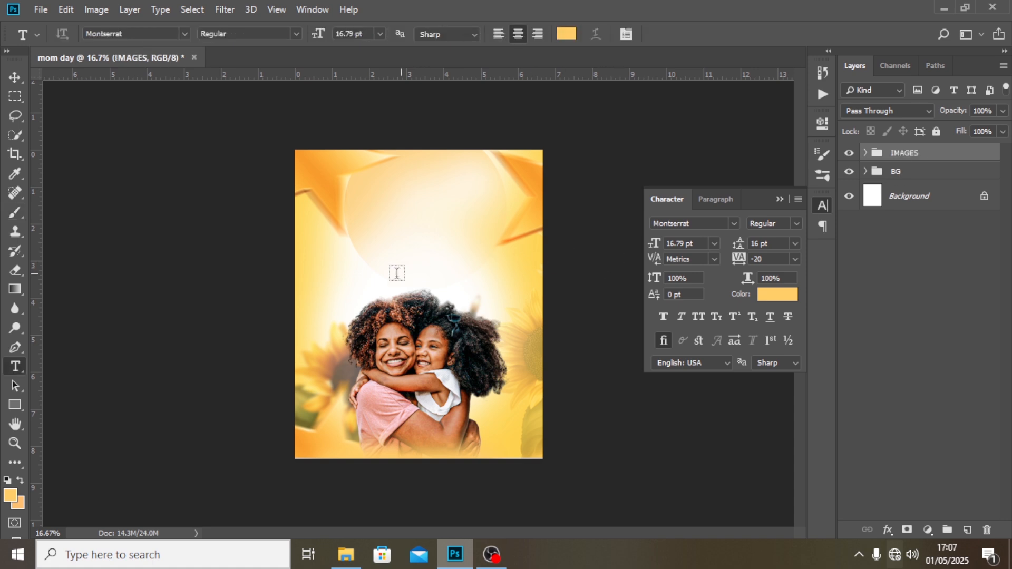
click(382, 279)
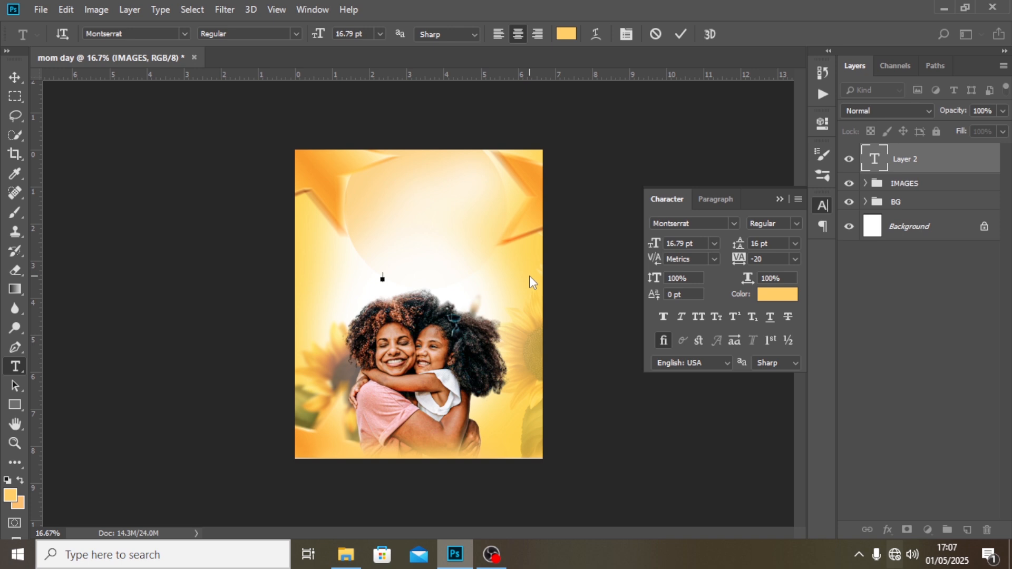
text(Mother)
click(946, 174)
click(703, 225)
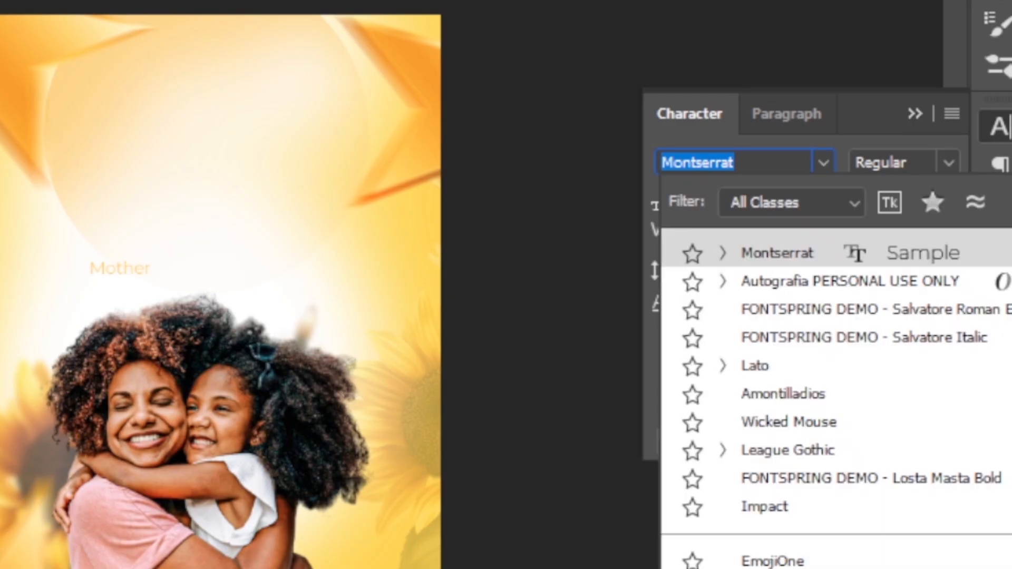
text(auto)
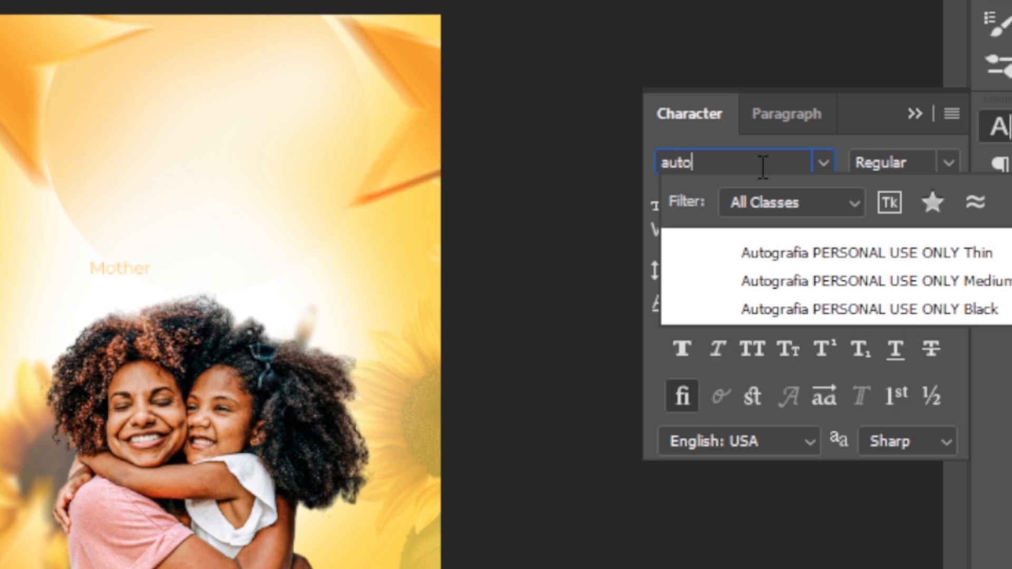
click(826, 281)
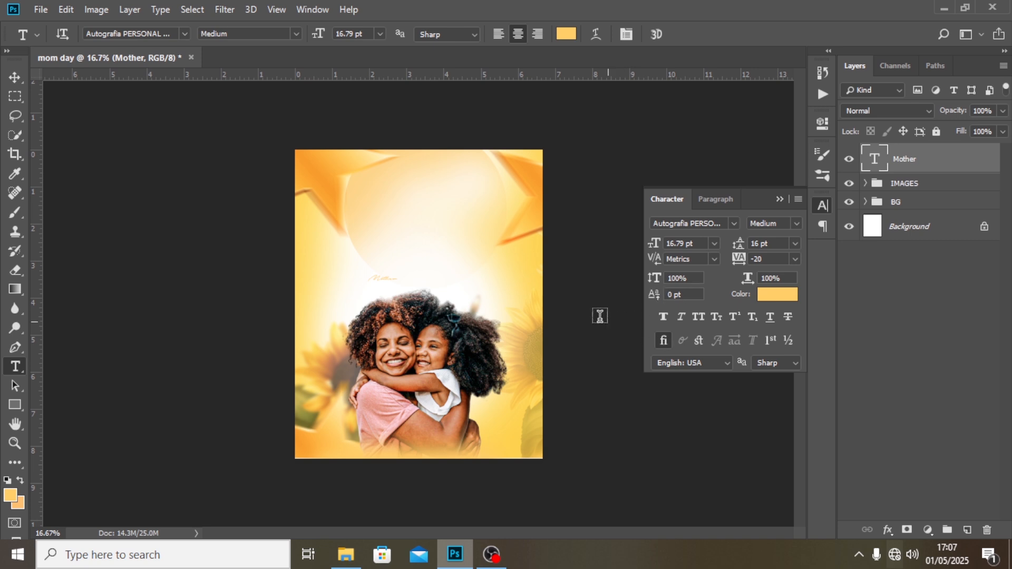
Colour the Mother text white and set its size to 241 pt.
click(773, 300)
drag(627, 239, 612, 228)
click(939, 228)
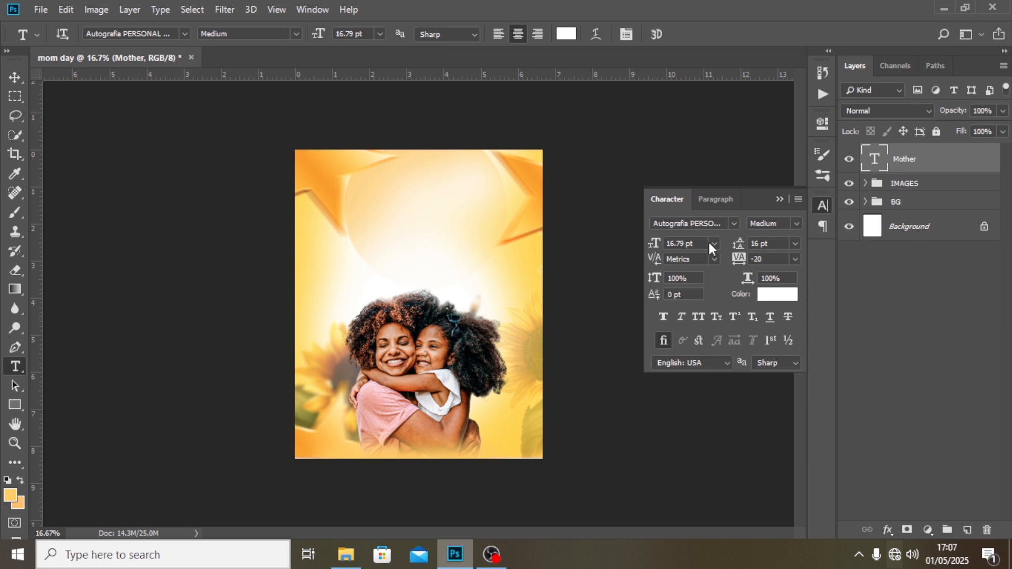
drag(697, 244, 620, 225)
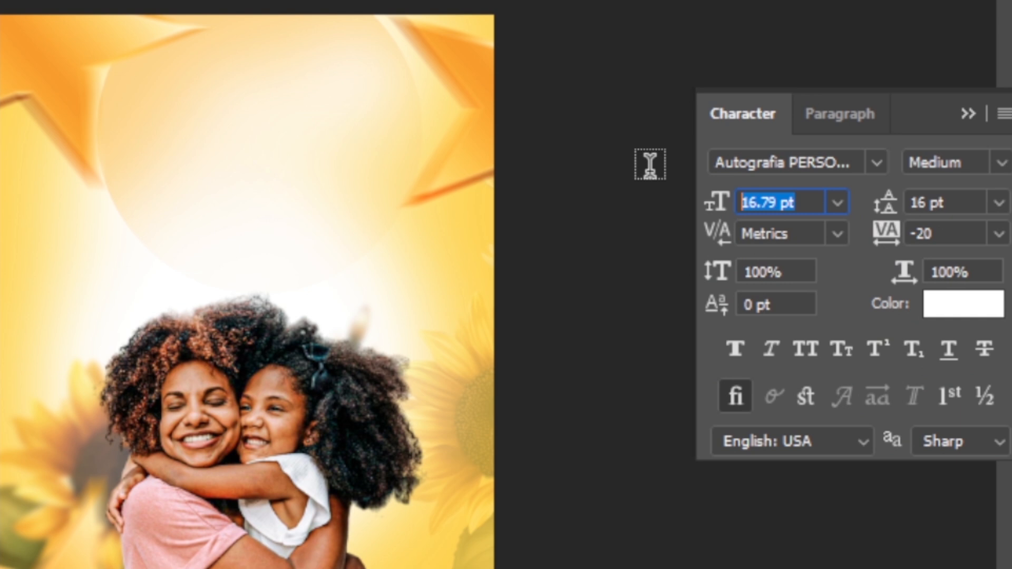
text(241)
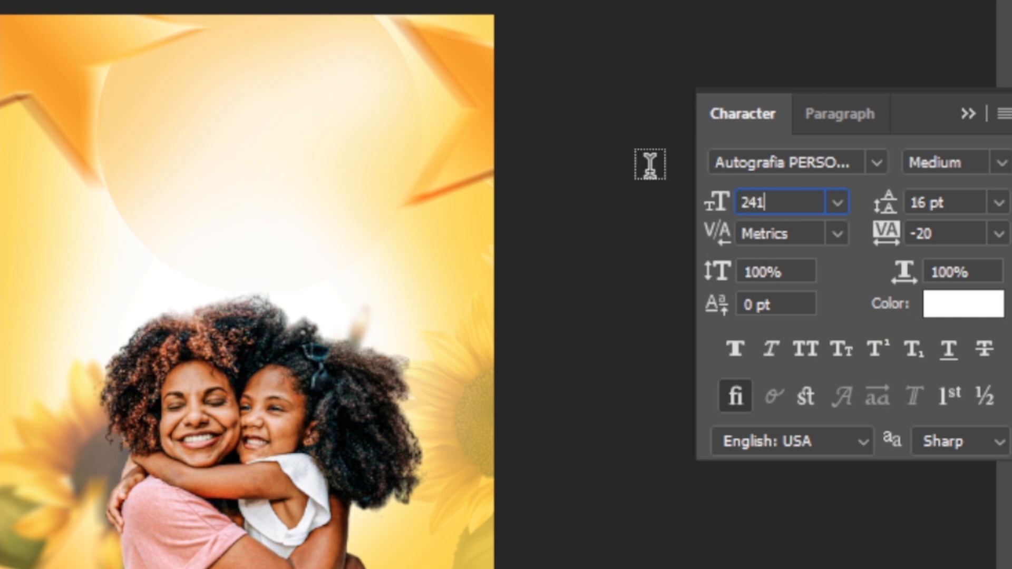
key(Return)
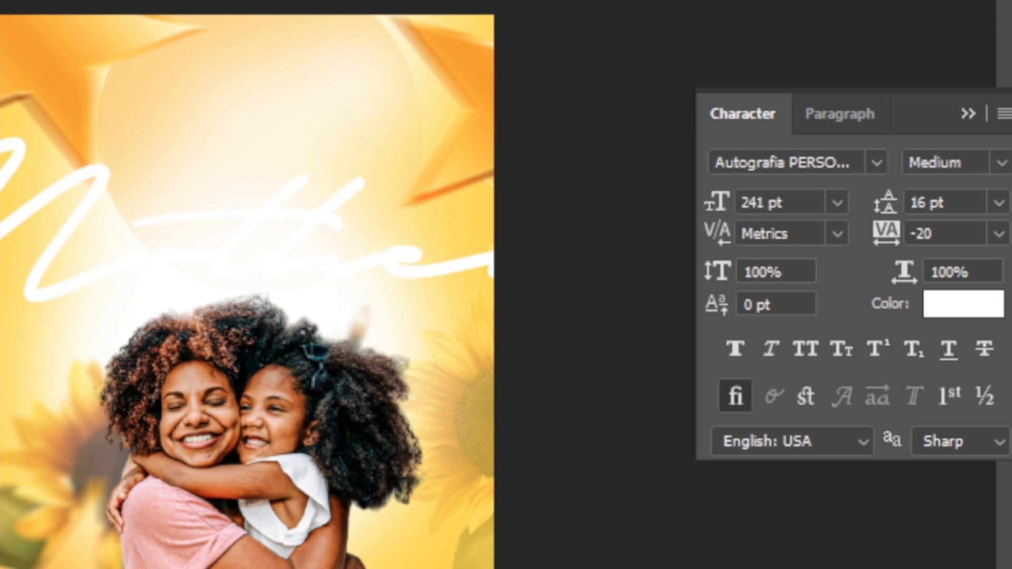
Move the Mother text down over the canvas's lower edge and change its font style to Black.
drag(189, 219, 247, 537)
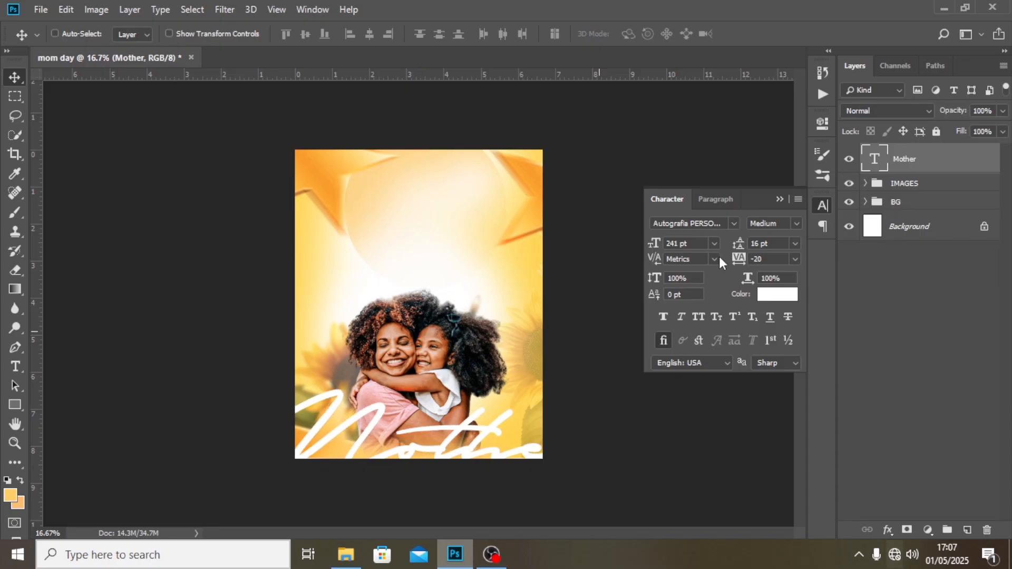
click(797, 223)
click(786, 257)
drag(512, 390, 359, 408)
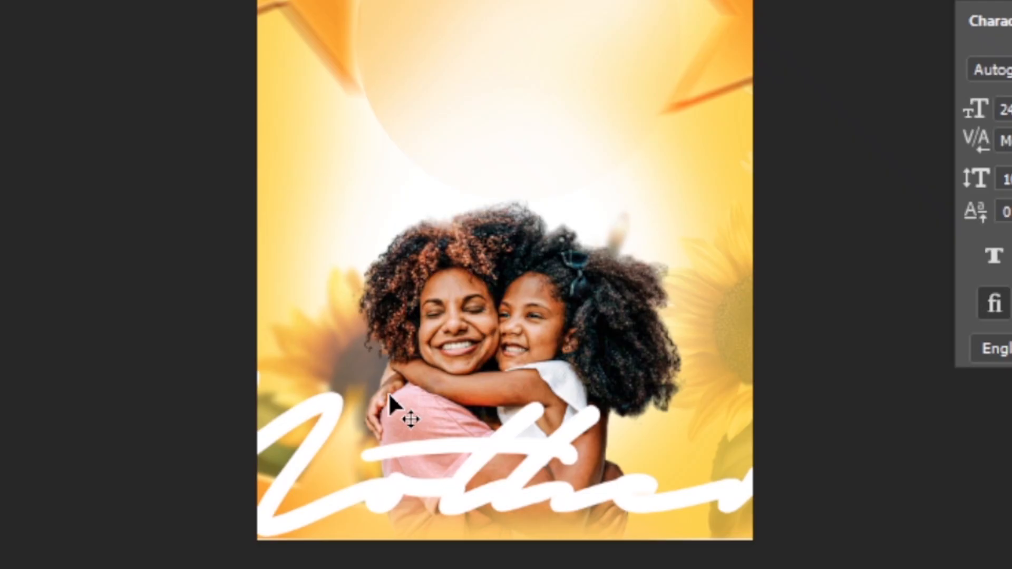
key(shift+Down)
key(shift+Down)
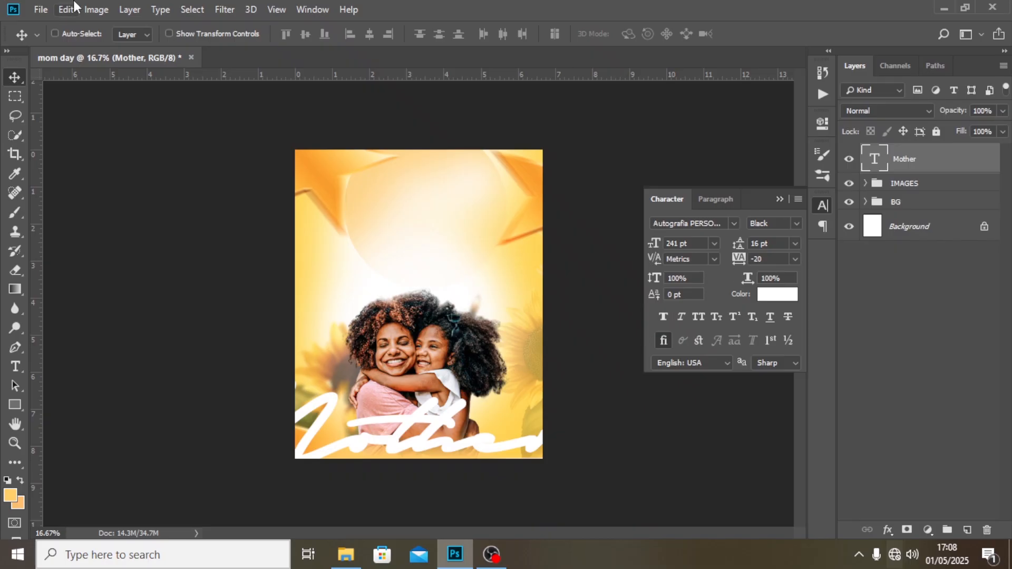
Place the EMOJIS copy file from the FILES folder as an embedded layer.
click(41, 9)
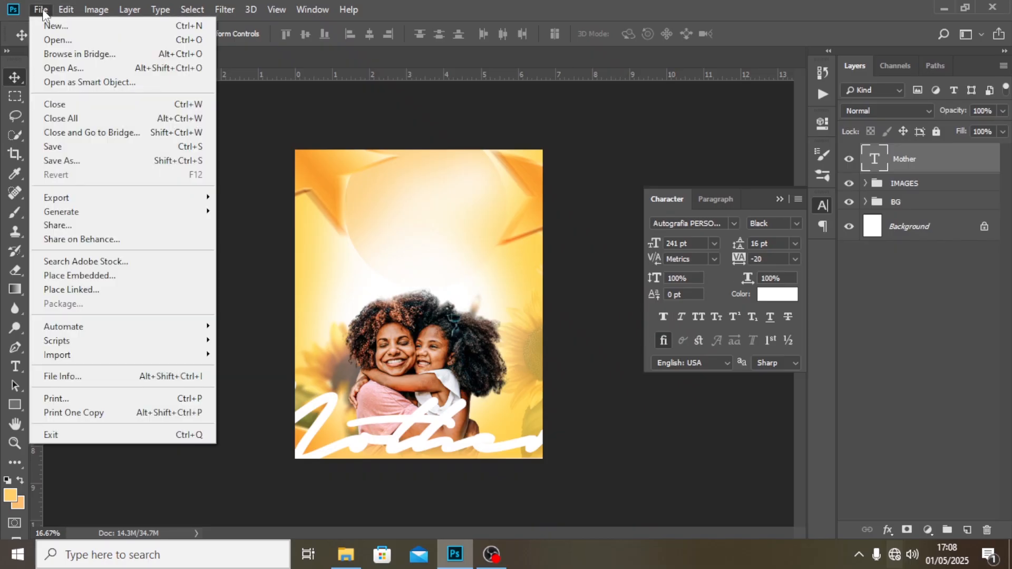
click(95, 276)
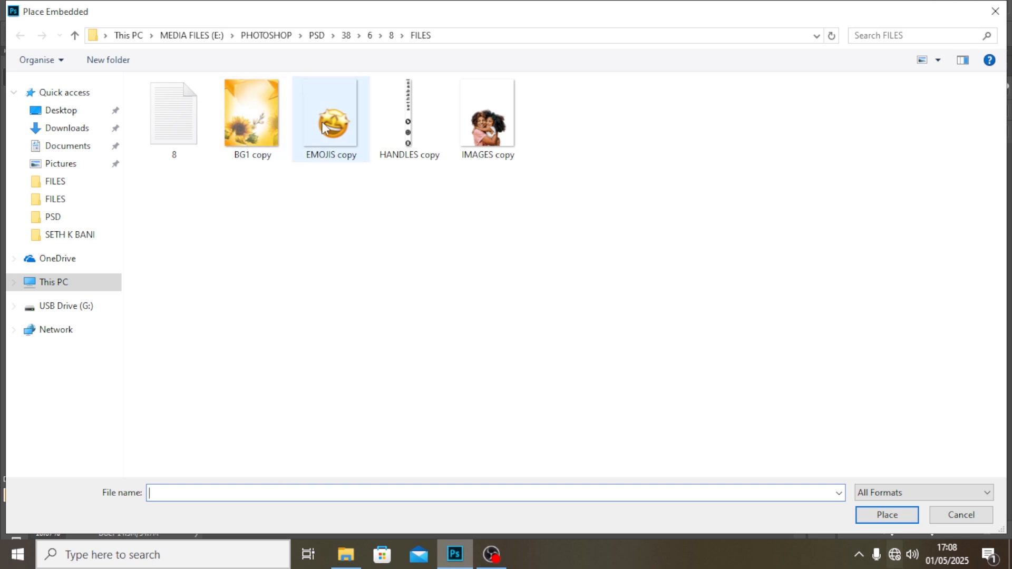
click(305, 138)
click(864, 521)
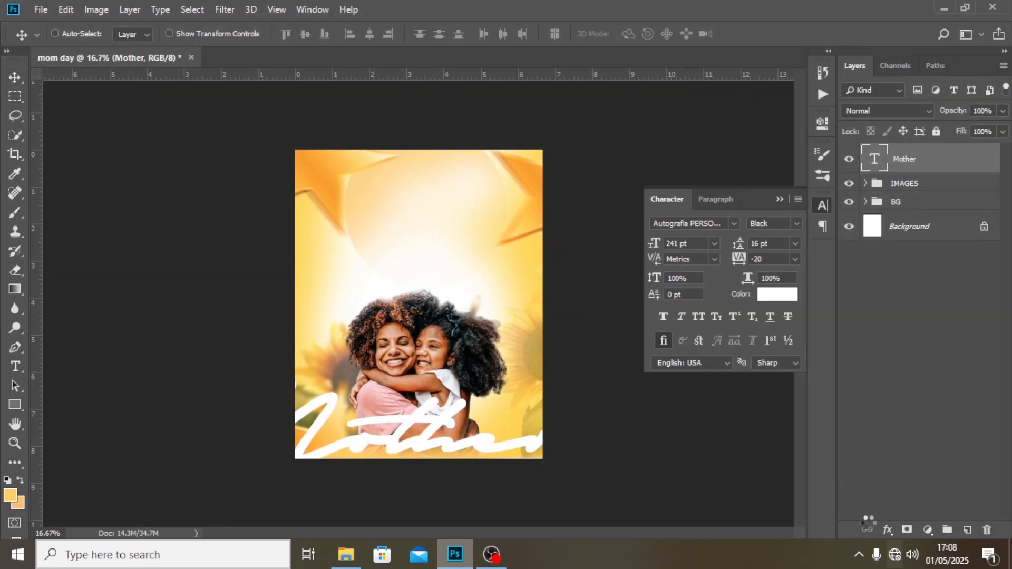
click(14, 77)
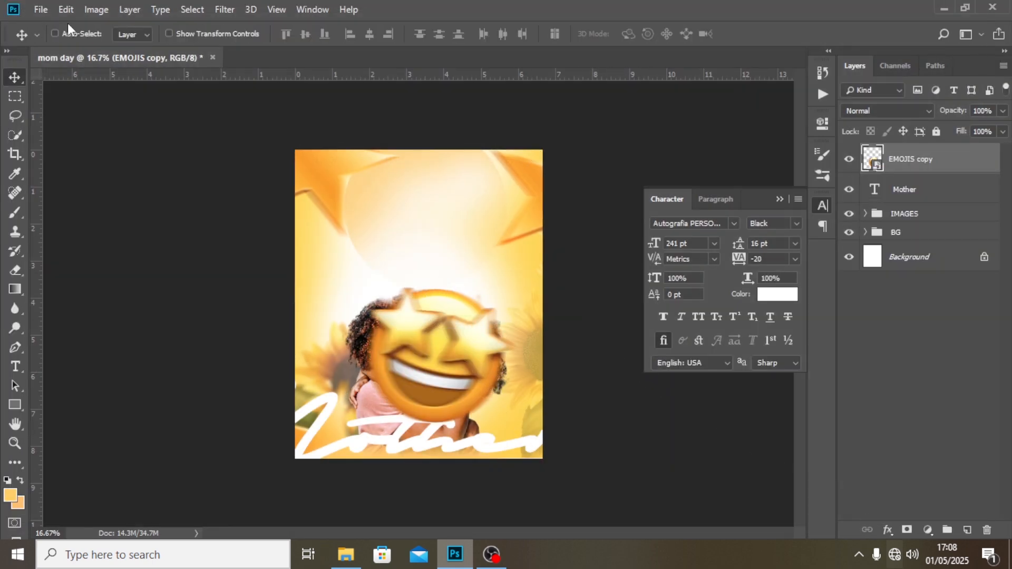
Move the emoji partly off the canvas's lower-right corner and reorder its layer below the Mother text.
drag(414, 331, 511, 402)
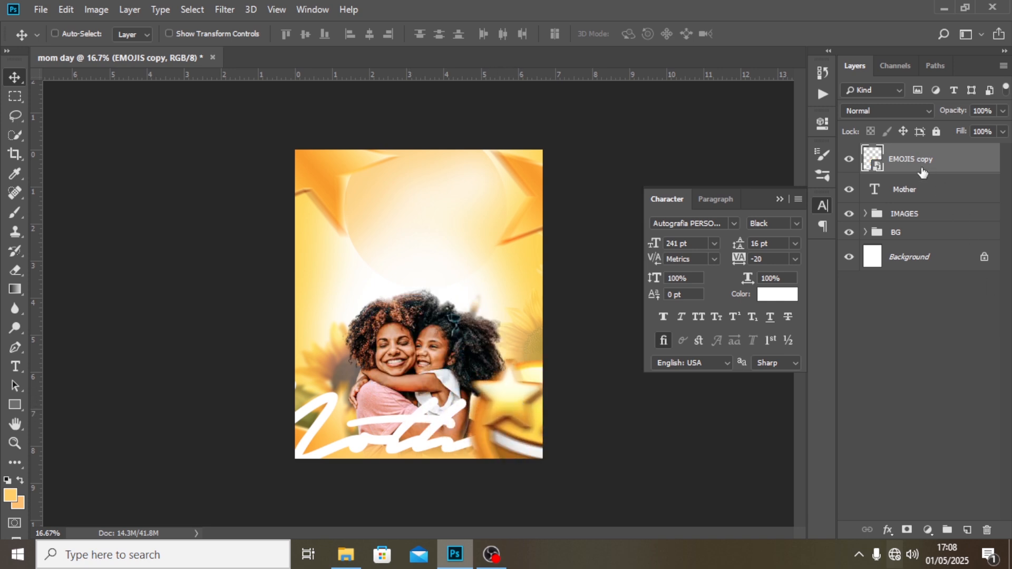
drag(921, 168, 914, 196)
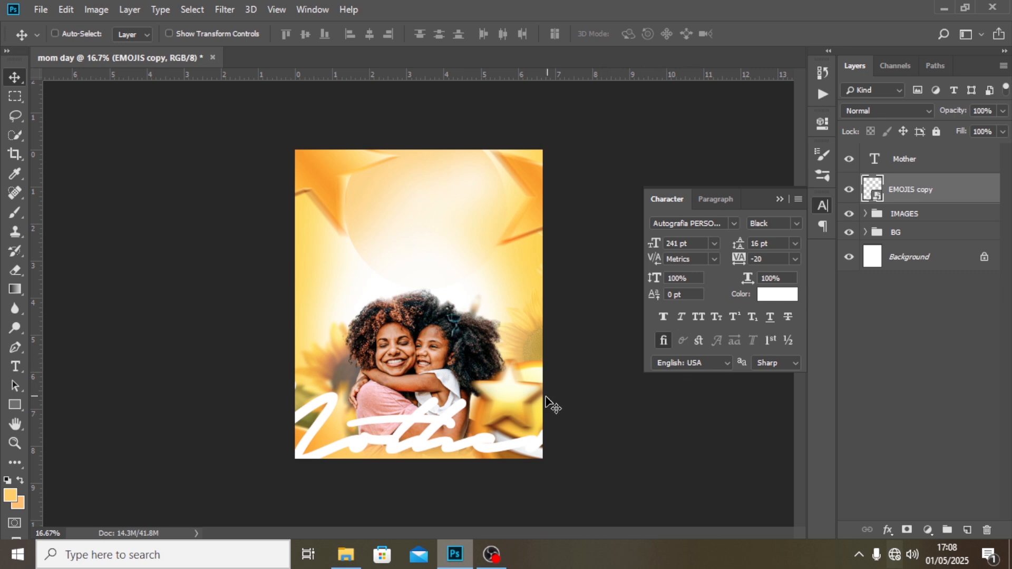
drag(548, 402, 540, 415)
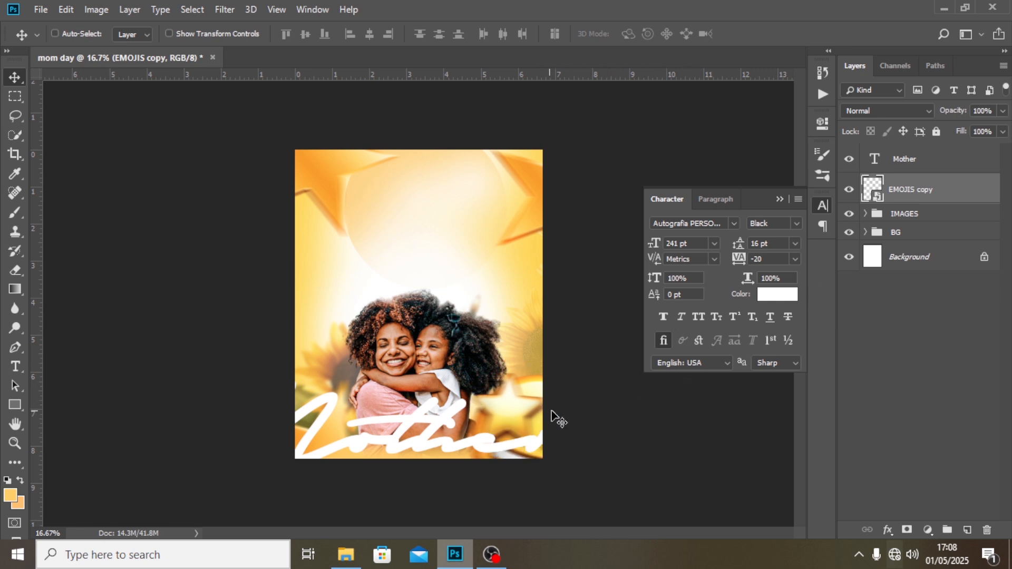
Group the Mother and EMOJIS copy layers and name the group EXTRA.
ctrl+click(899, 158)
key(ctrl+g)
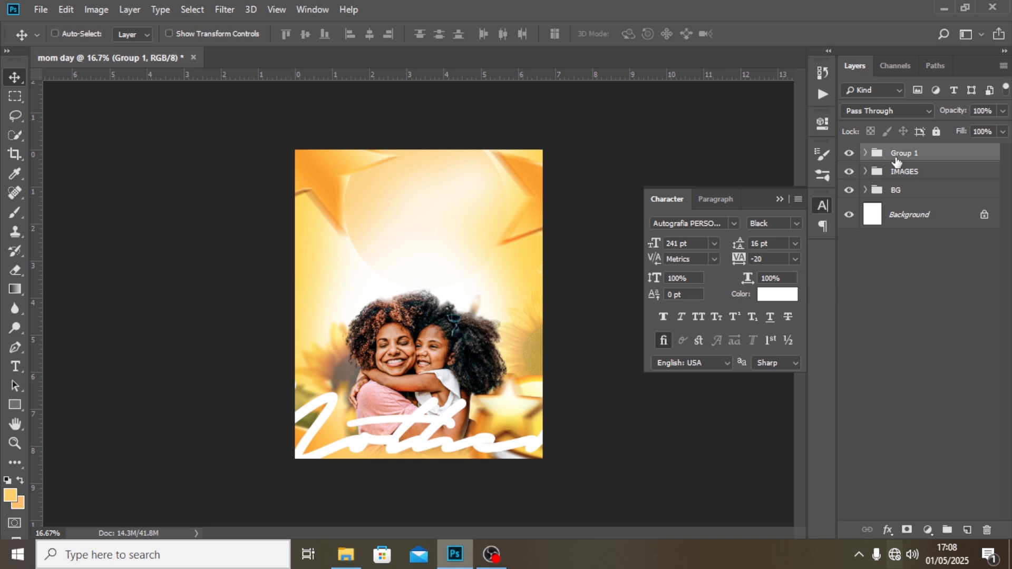
double_click(902, 153)
text(eXTRA)
key(Return)
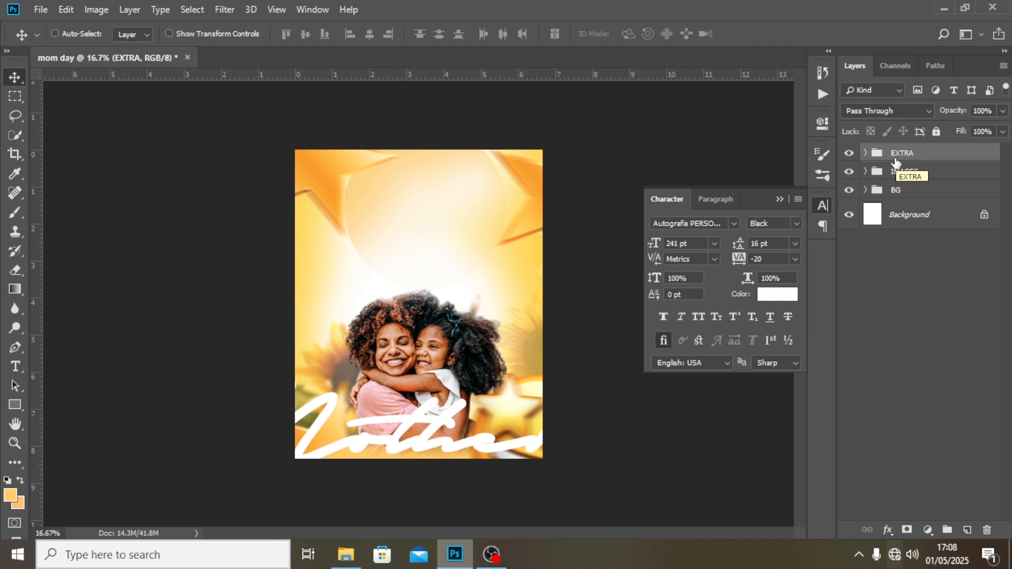
Copy the word Mothers from text file 8 in the FILES folder into a new text layer near the canvas's upper edge.
key(t)
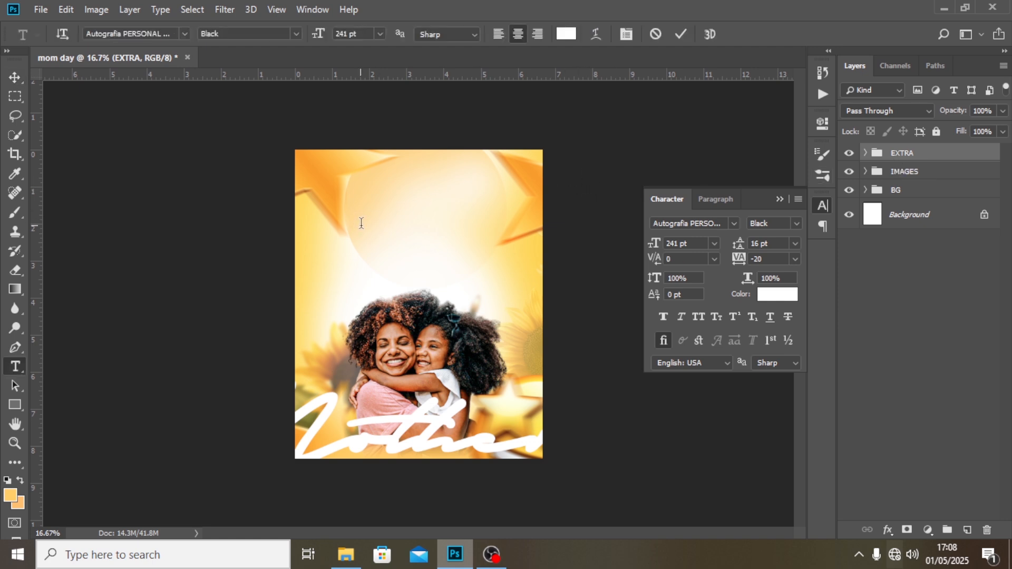
click(360, 225)
click(345, 555)
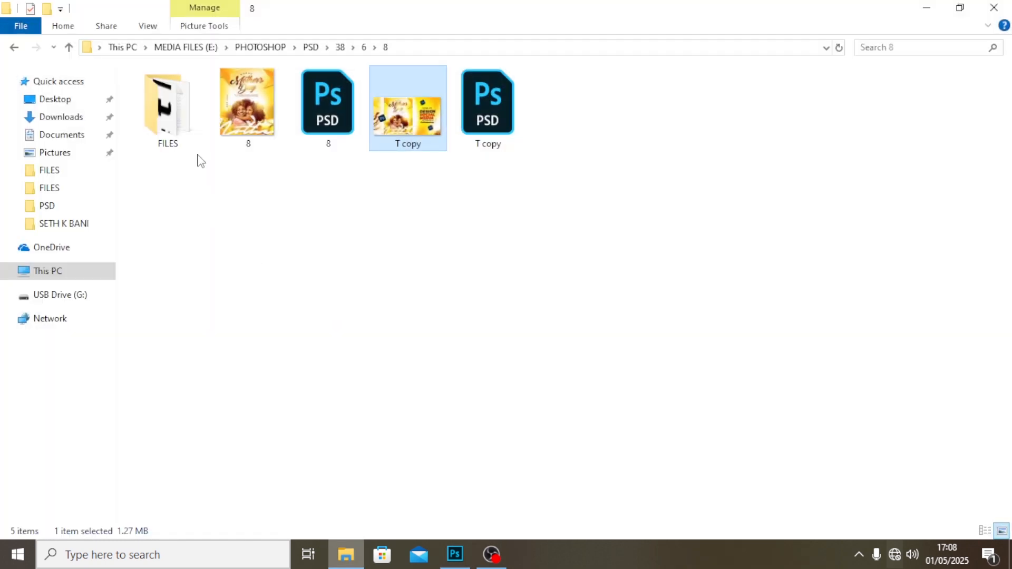
click(169, 122)
double_click(169, 122)
double_click(169, 123)
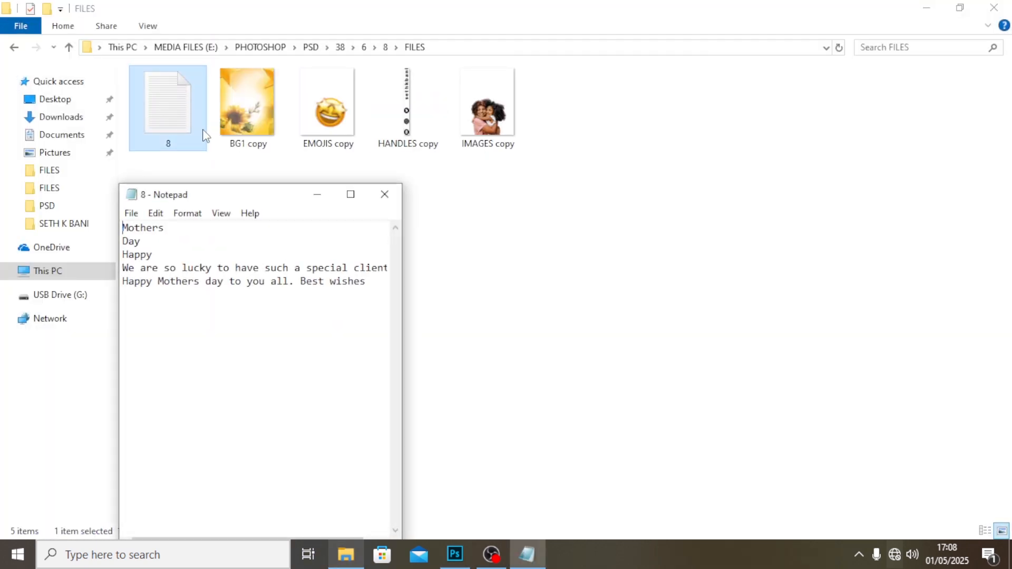
drag(166, 231, 98, 222)
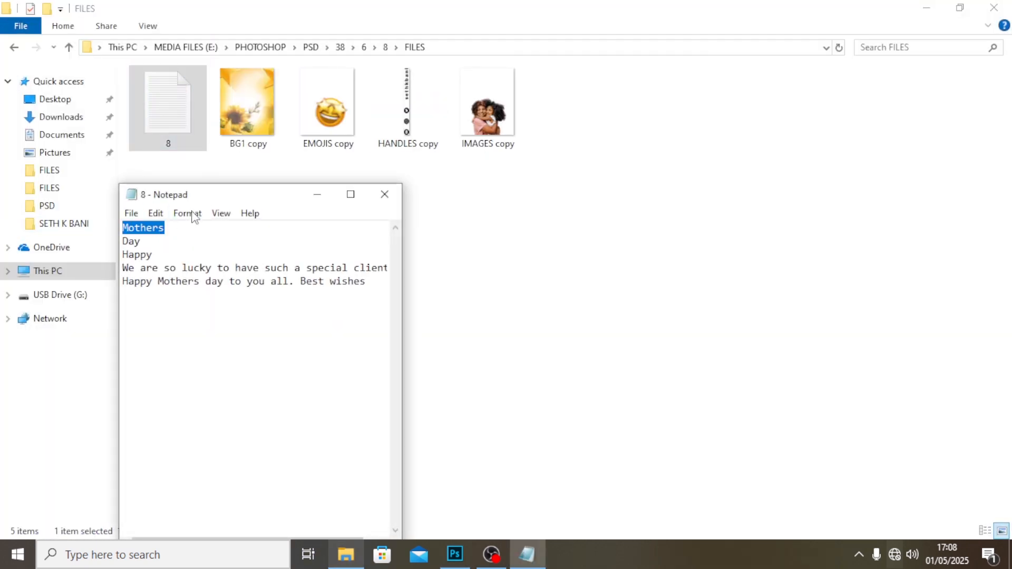
click(454, 553)
key(ctrl+v)
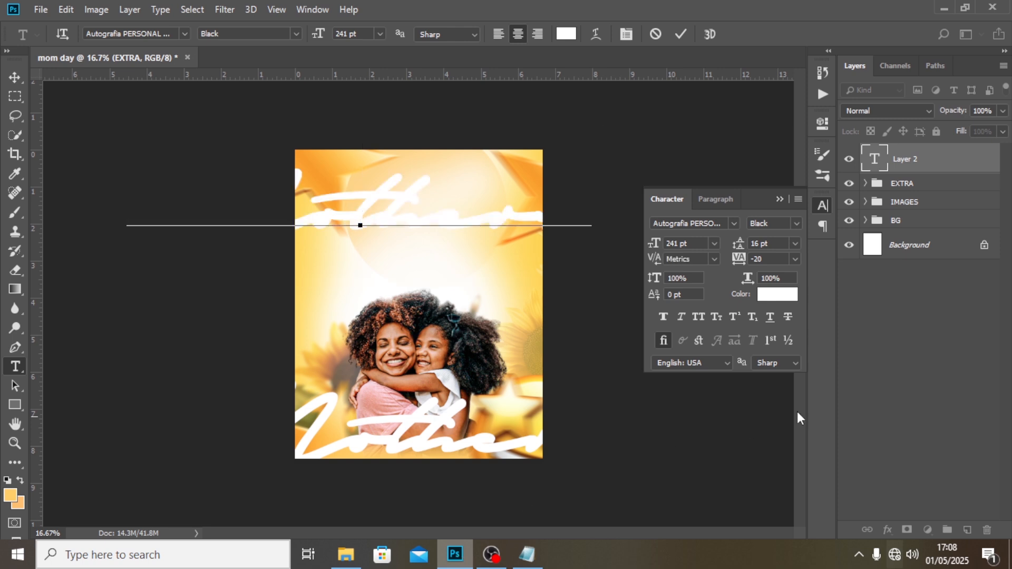
click(888, 171)
Set the Mothers text's font to Back to Black Bold Demo Regular.
click(698, 223)
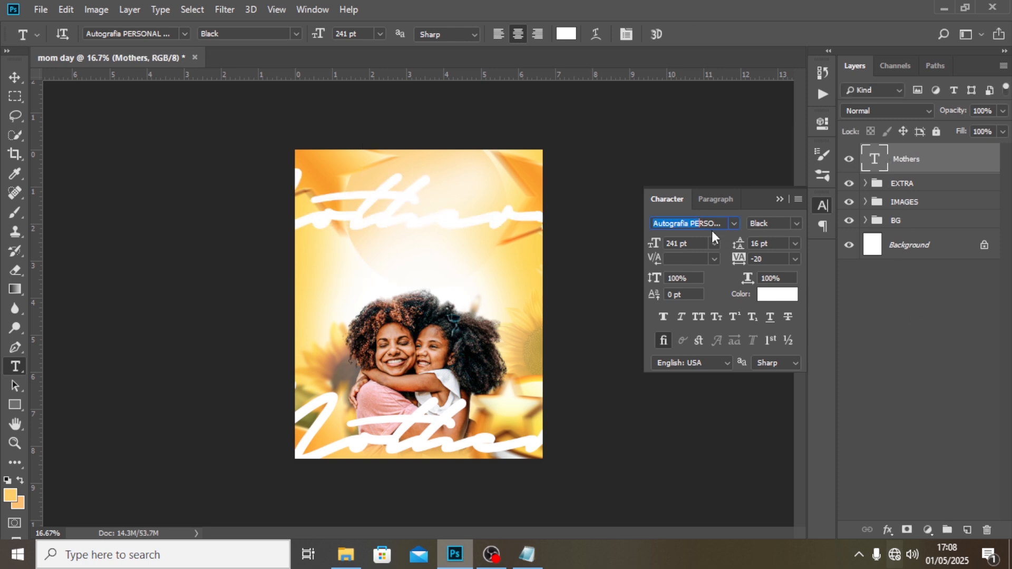
text(BACKTO)
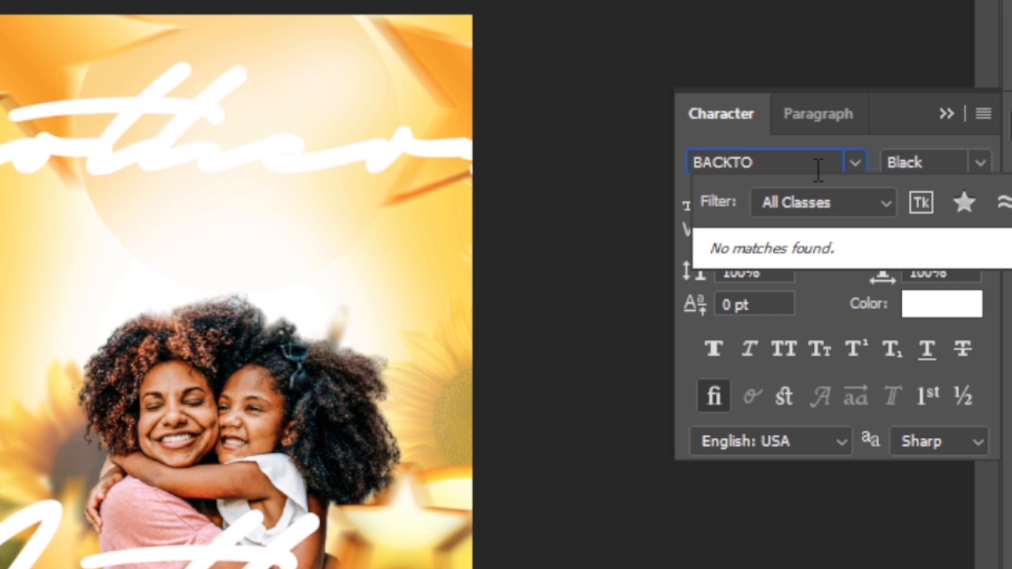
key(BackSpace)
key(BackSpace)
key(BackSpace)
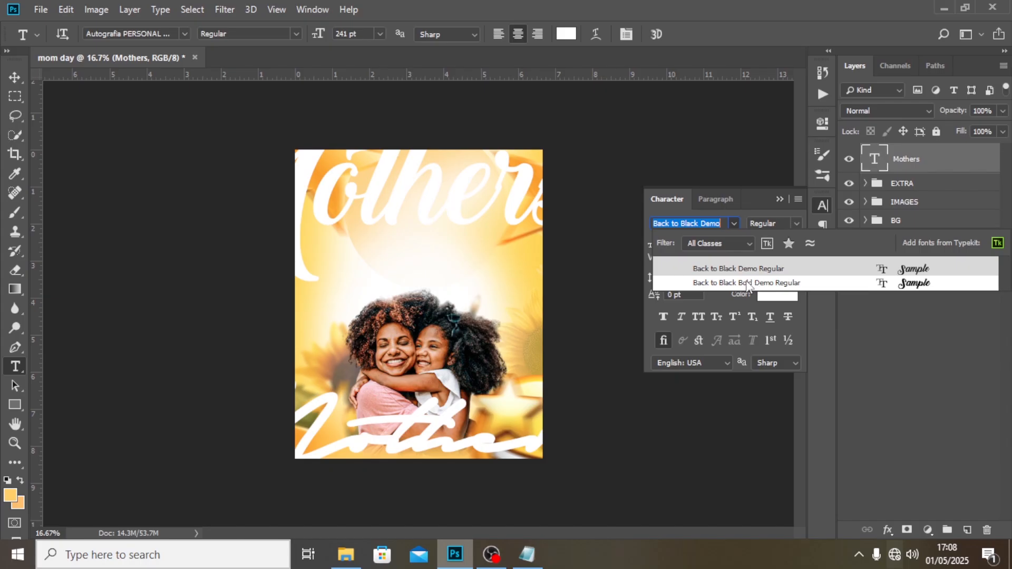
click(716, 284)
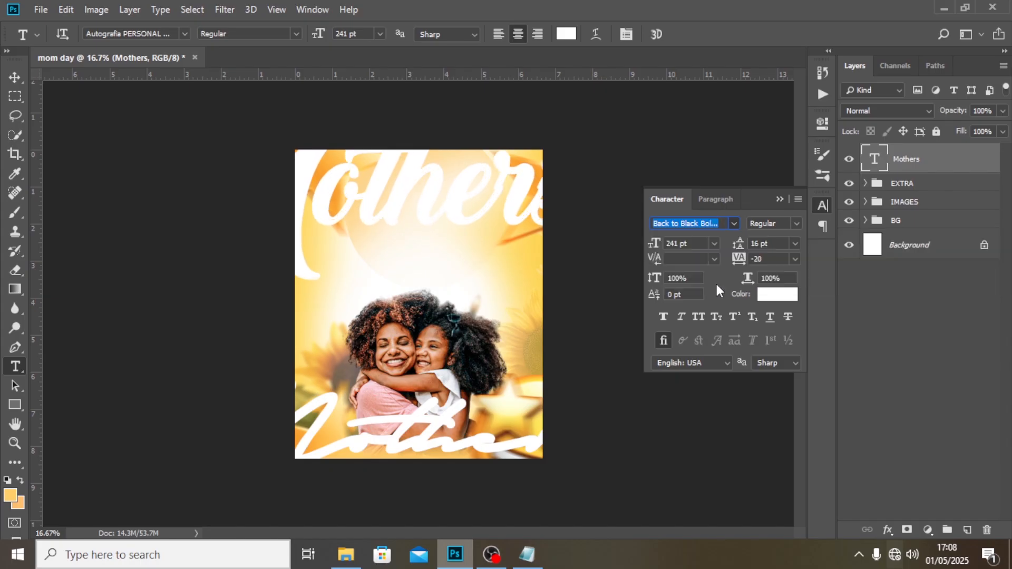
Set the Mothers text's size to 80 pt and centre it over the pale circle above the photo.
drag(689, 242, 653, 238)
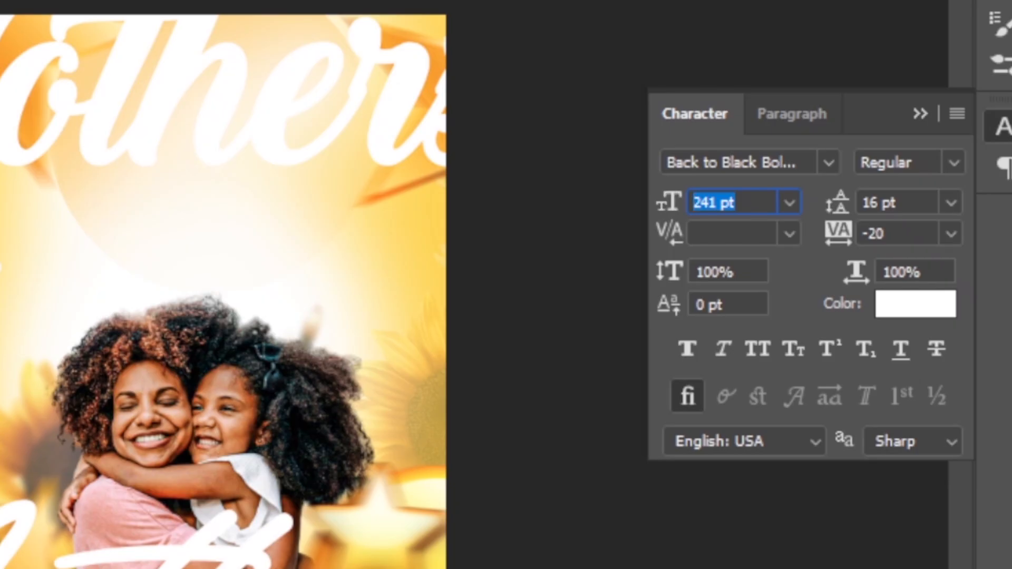
text(80)
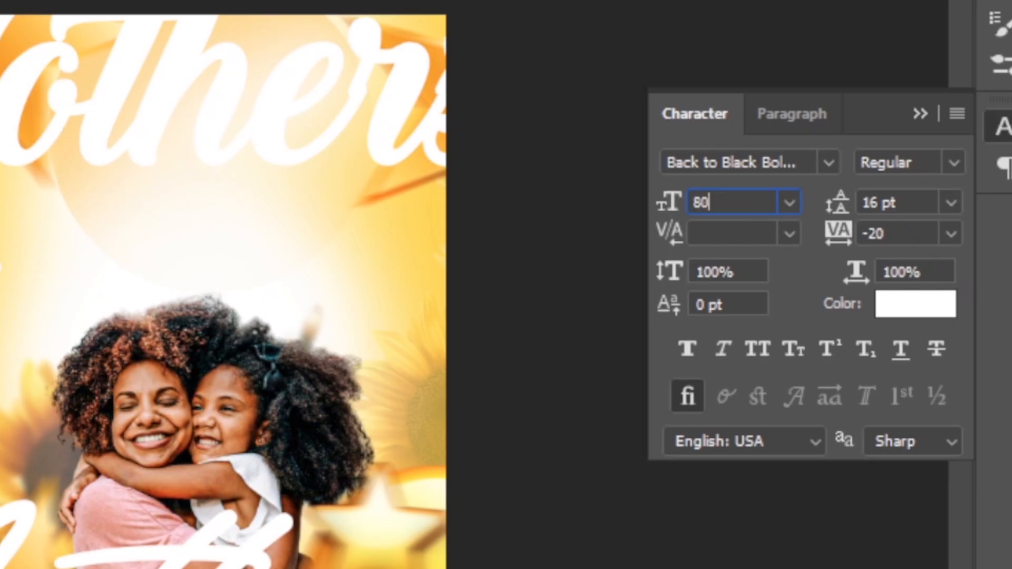
key(Return)
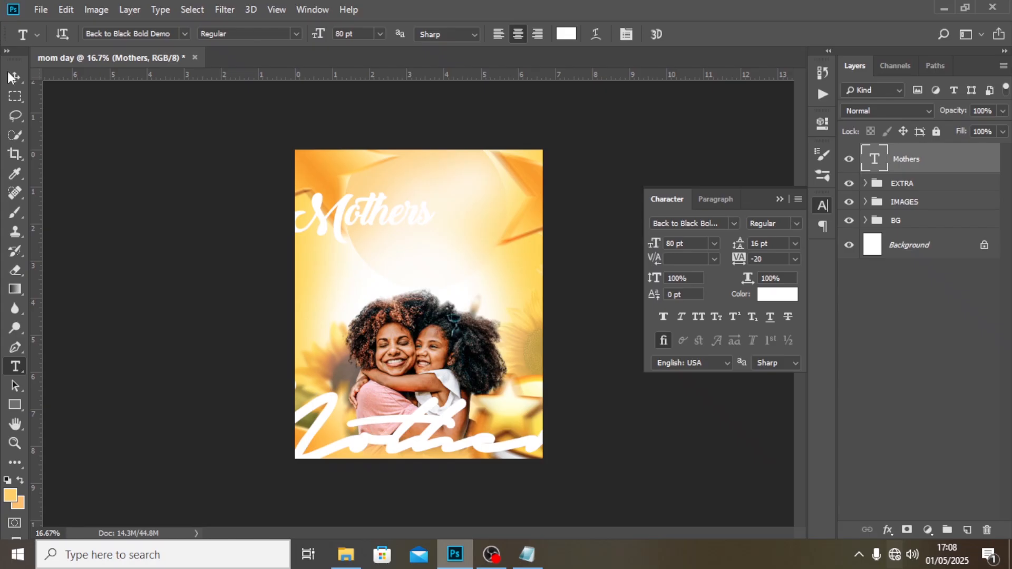
click(9, 75)
drag(361, 207, 412, 217)
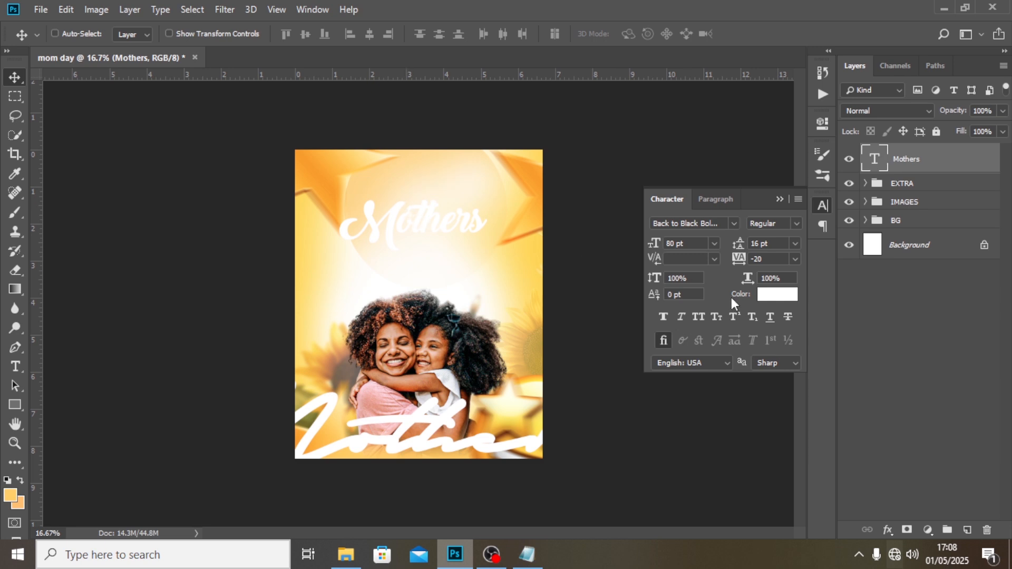
Set the Mothers text's colour to black (#000000).
click(774, 296)
drag(655, 395, 573, 458)
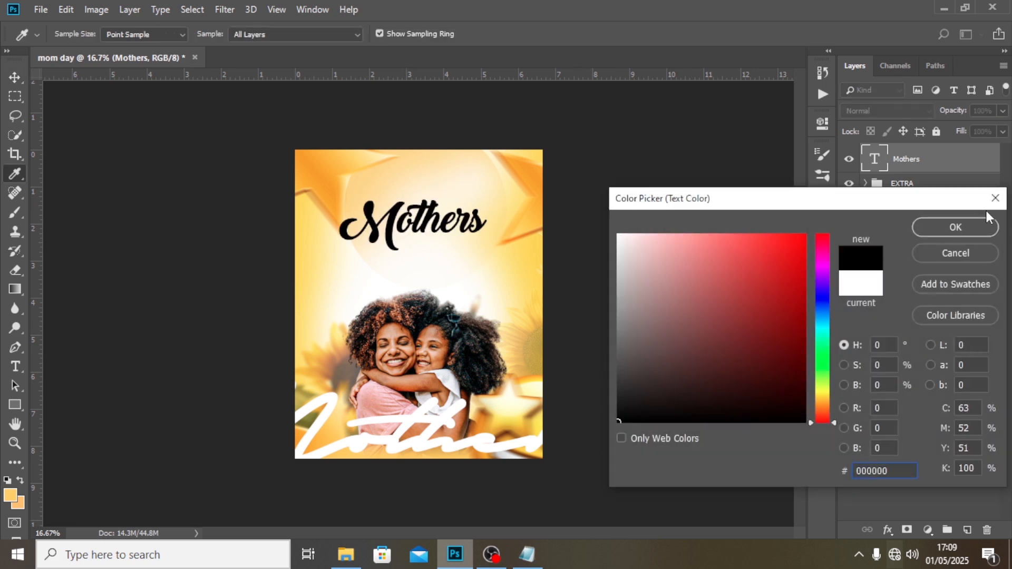
click(955, 228)
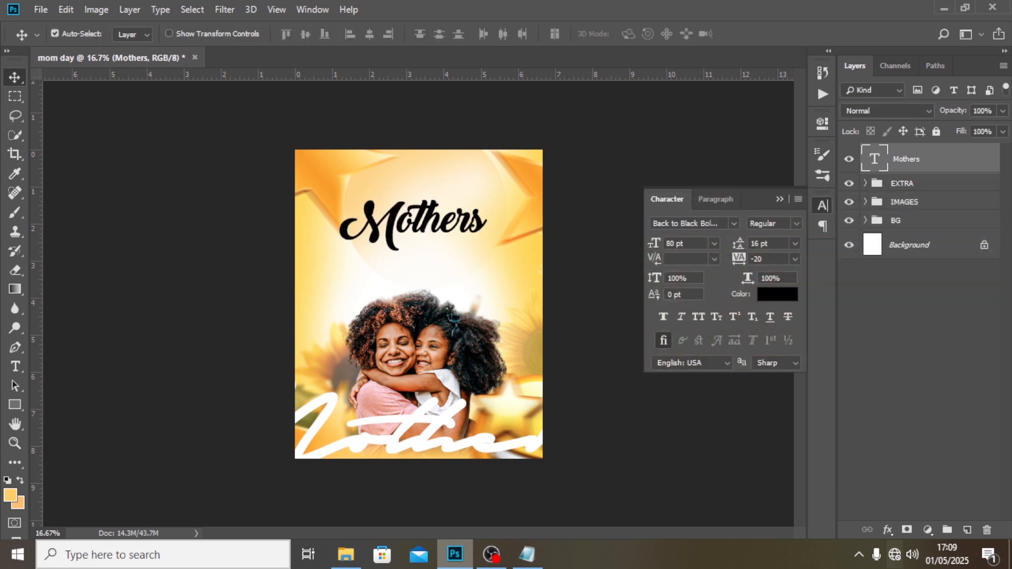
Show the guides, centre the Mothers text horizontally on the middle vertical guide and move it slightly up.
key(ctrl+semicolon)
key(ctrl+t)
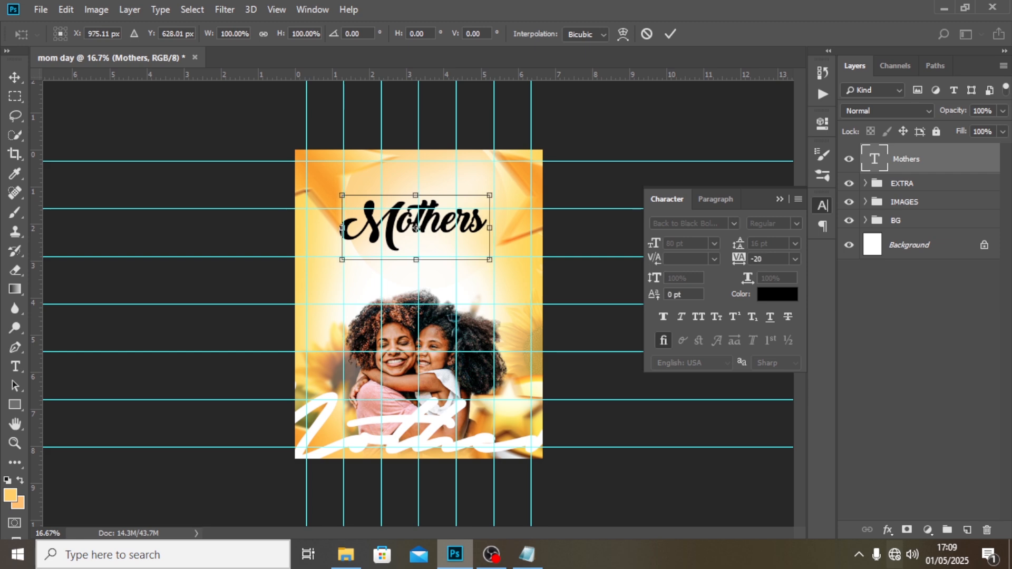
drag(412, 227, 417, 228)
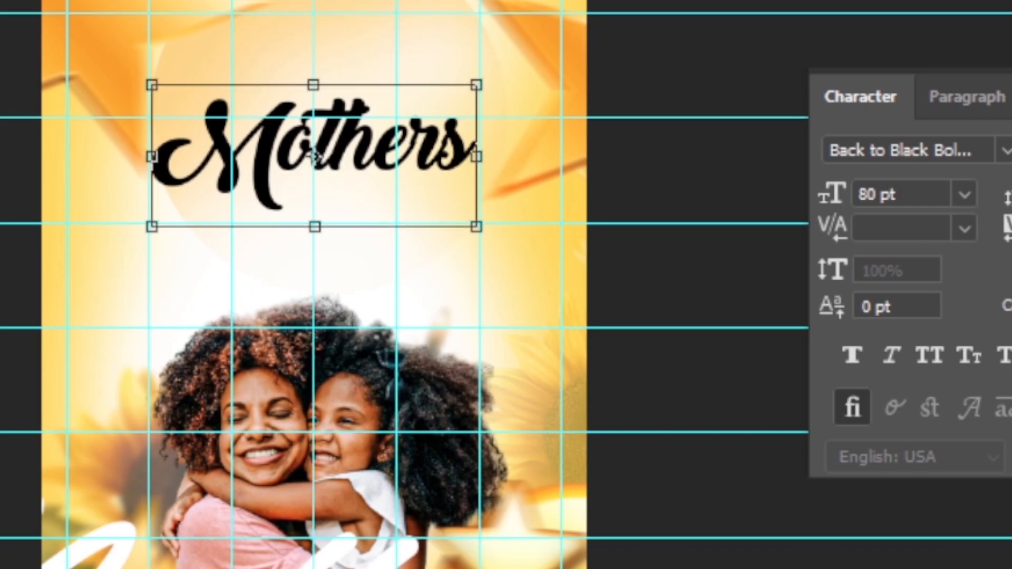
drag(315, 157, 315, 135)
key(Return)
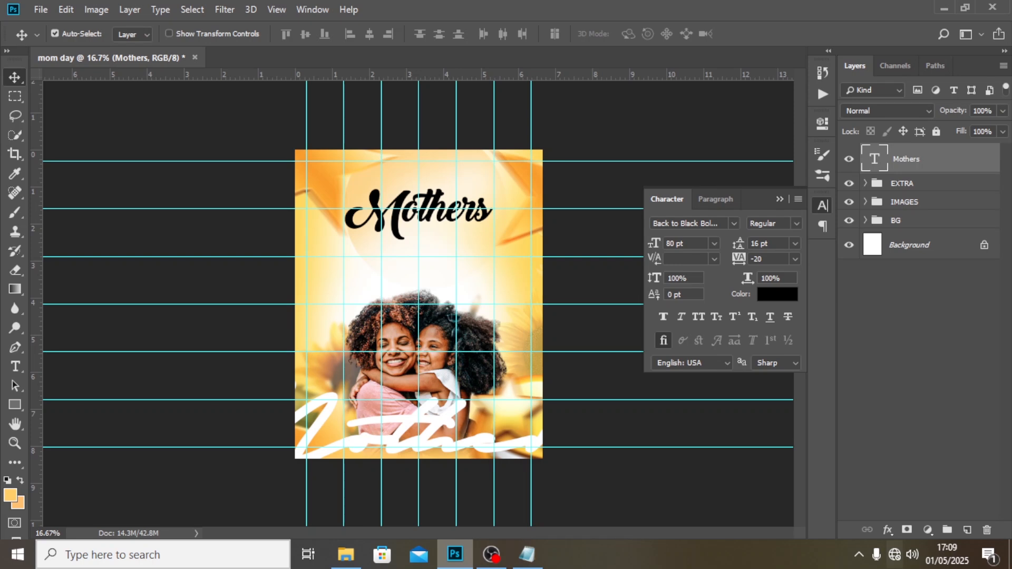
Duplicate the Mothers text, place the copy directly below it, and apply faux italic to the original.
key(ctrl+j)
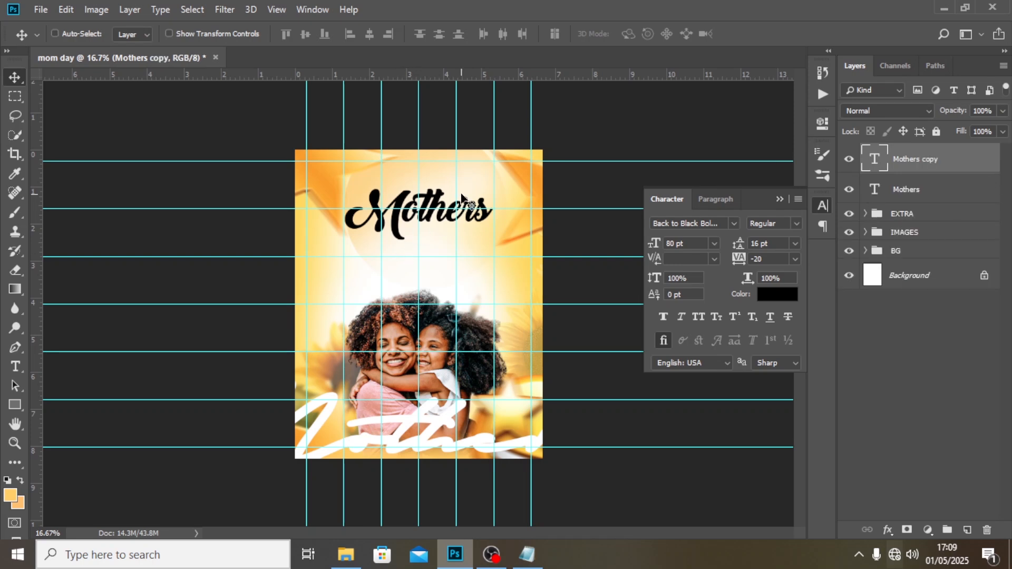
drag(437, 182, 446, 226)
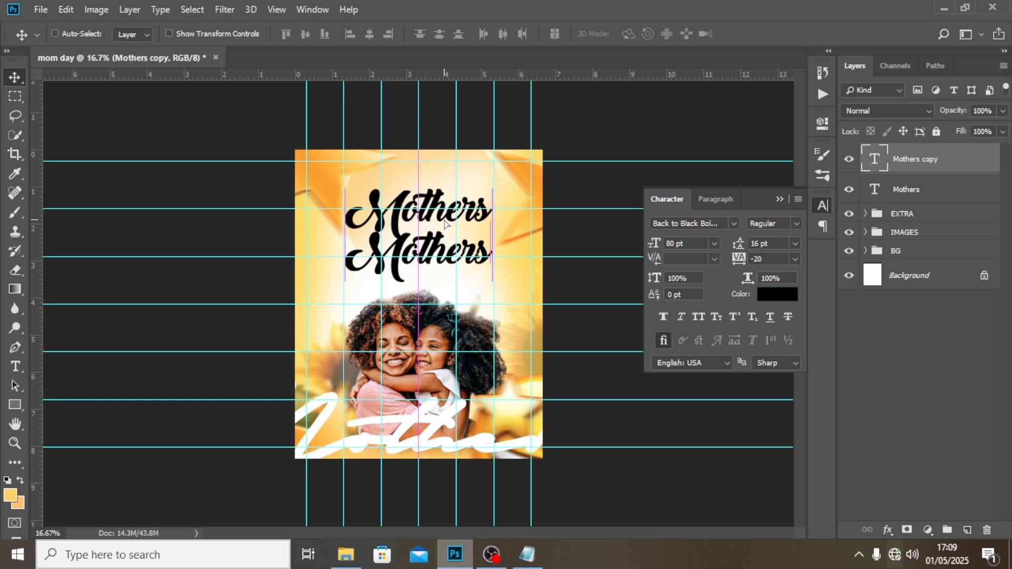
click(908, 187)
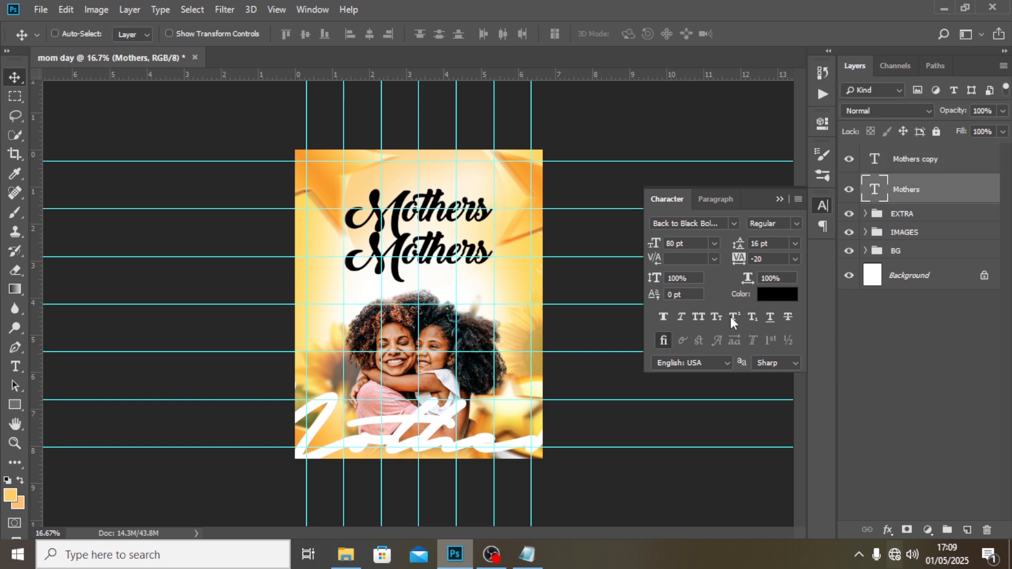
click(680, 317)
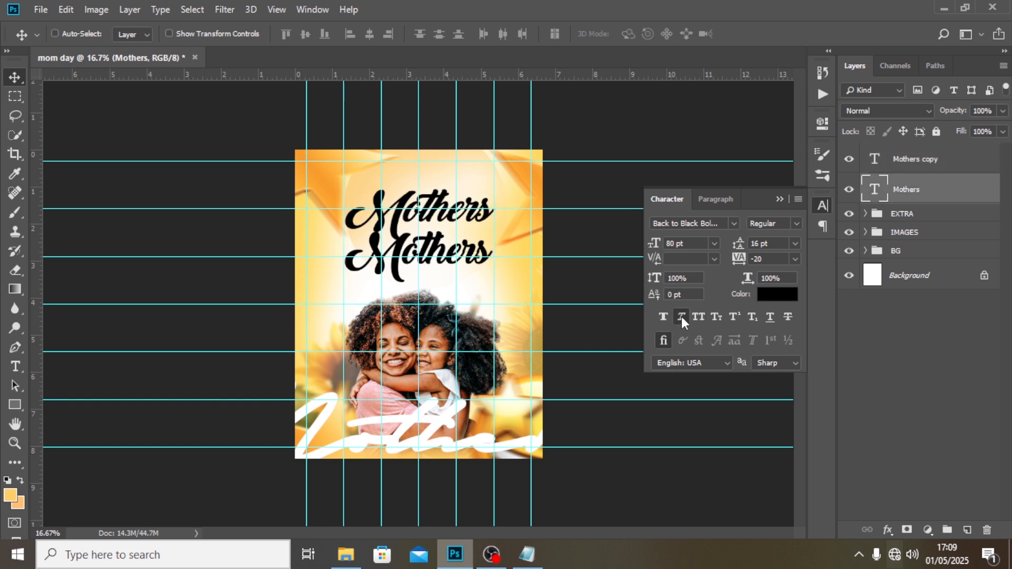
Replace the wording of the lower Mothers copy with Day.
double_click(875, 161)
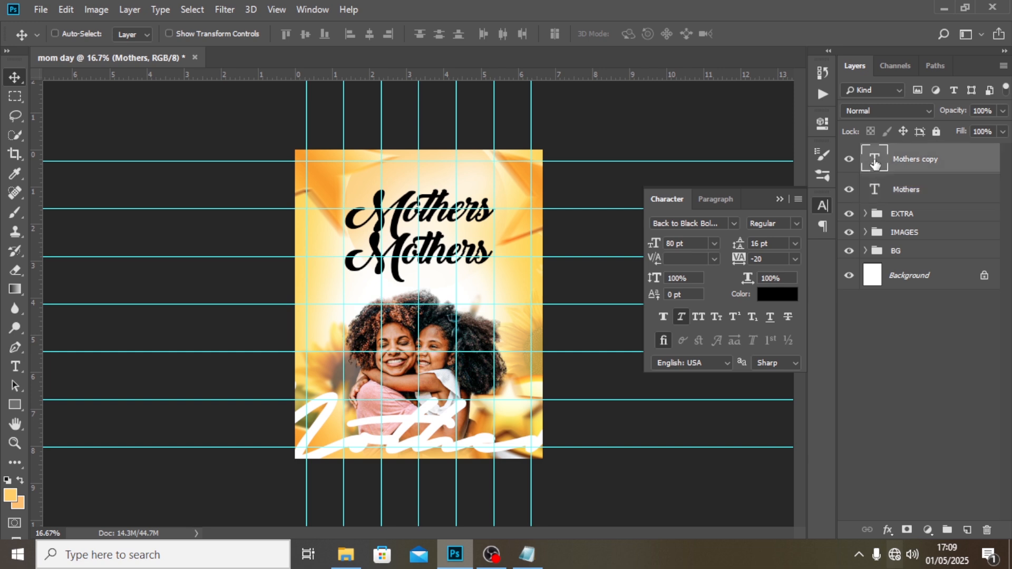
text(d)
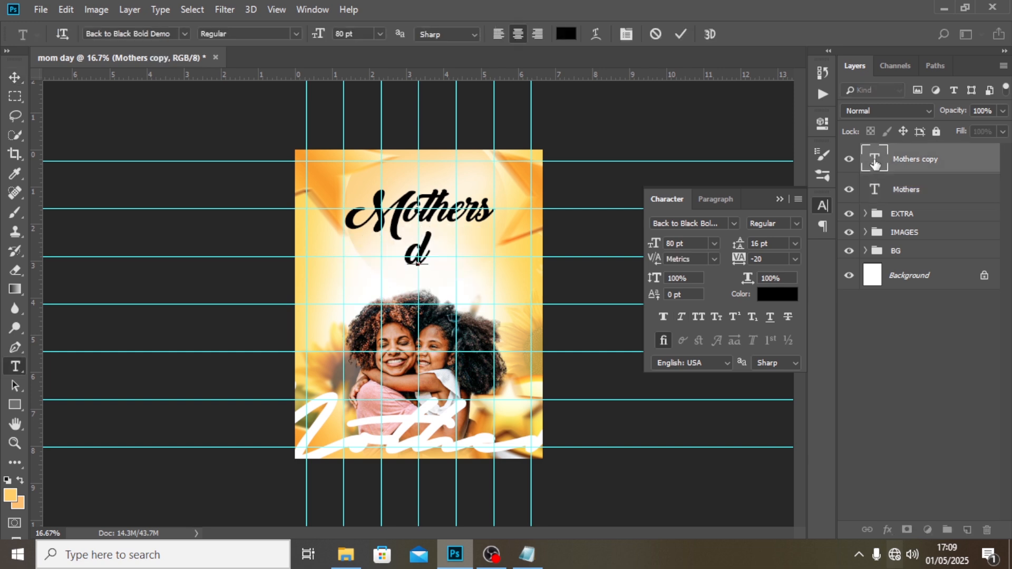
key(BackSpace)
text(Day)
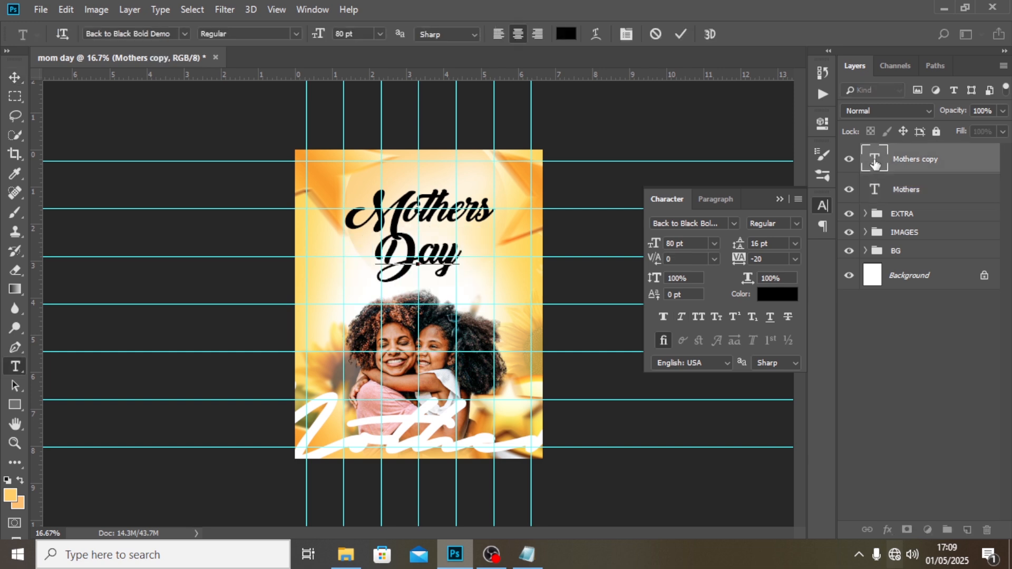
click(930, 163)
key(v)
Set the Day text's size to 75 pt.
click(688, 242)
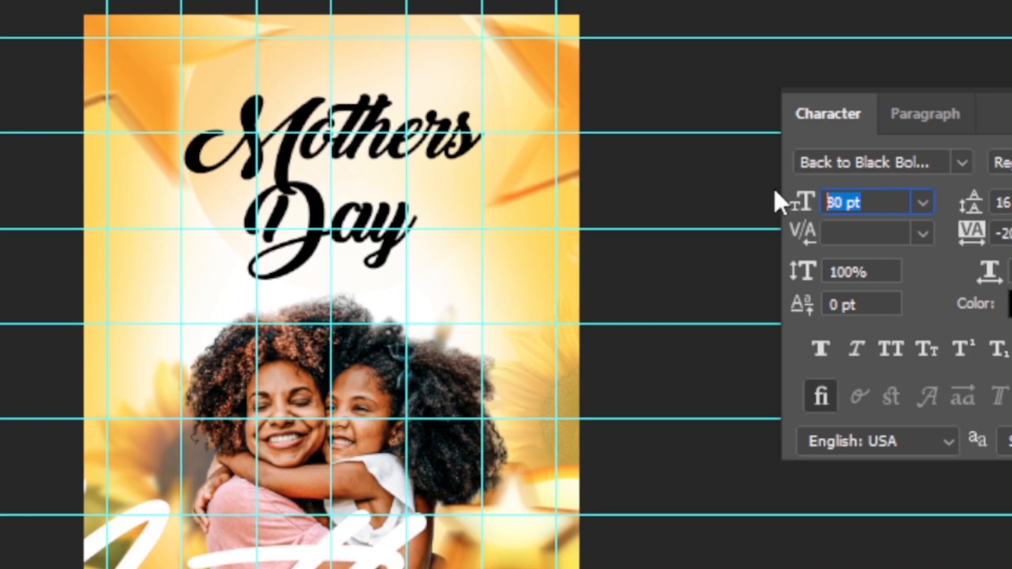
text(75)
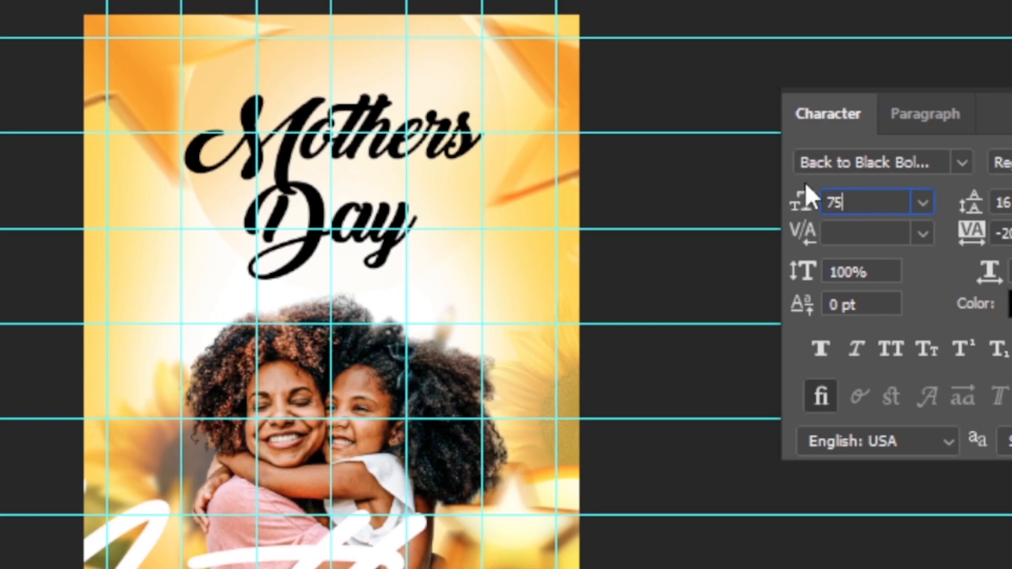
key(Return)
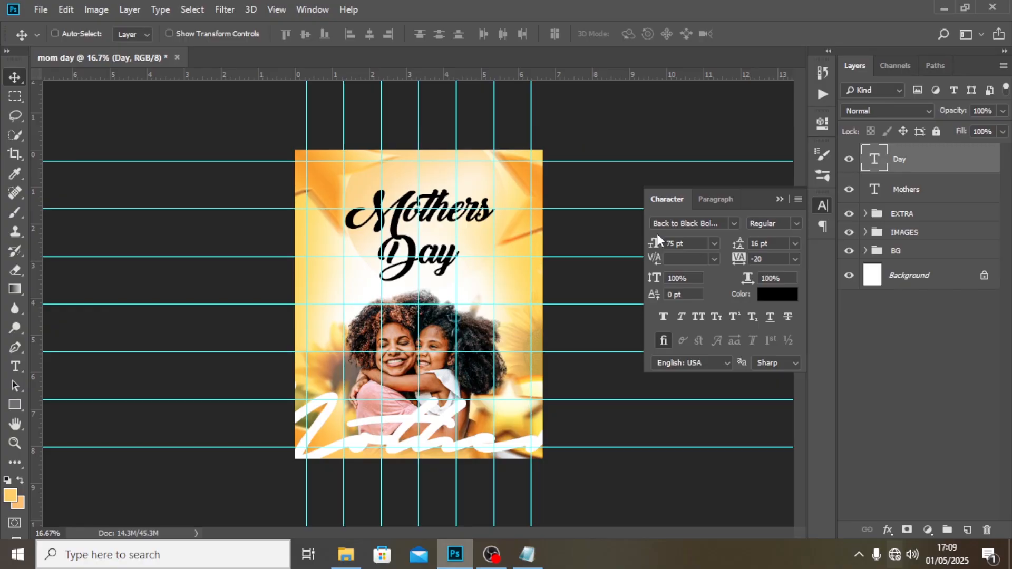
Nudge the Day text up and to the right so it tucks closely under the Mothers text.
key(shift+Up)
key(shift+Up)
key(shift+Up)
key(shift+Up)
key(shift+Up)
key(shift+Up)
key(shift+Up)
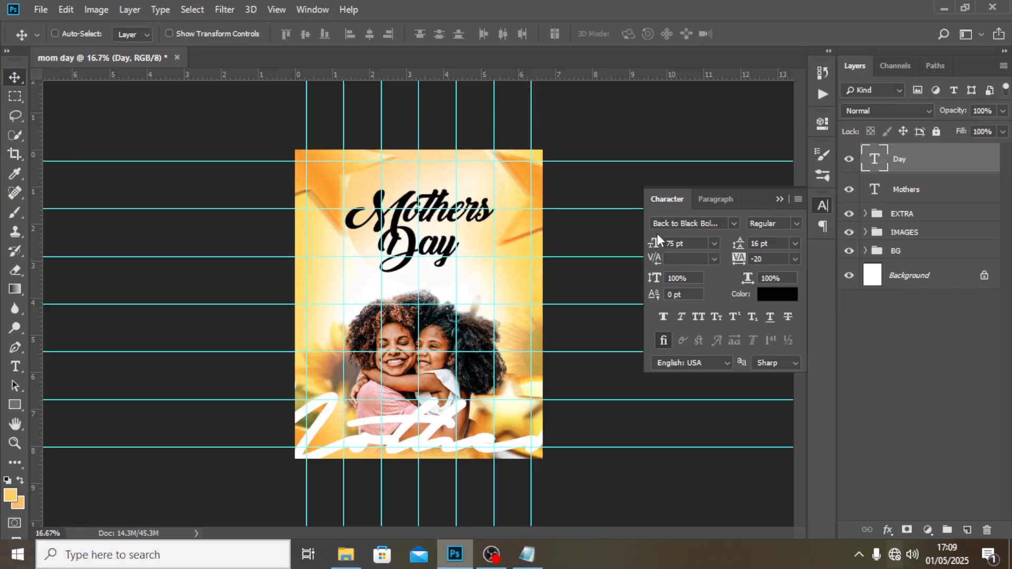
key(shift+Right)
key(shift+Right)
key(shift+Right)
key(shift+Right)
key(shift+Right)
key(shift+Right)
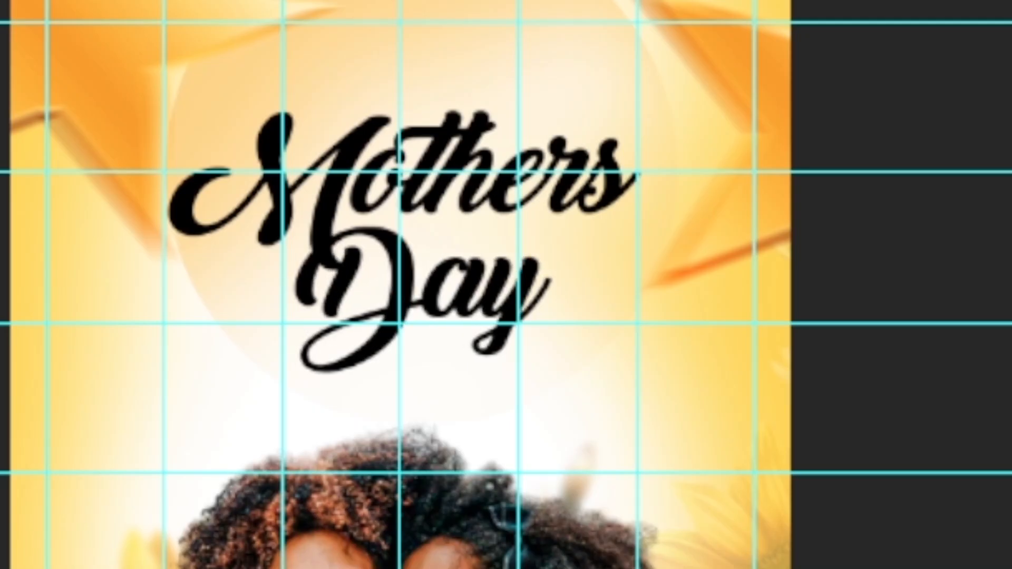
key(shift+Right)
key(shift+Right)
key(shift+Right)
key(shift+Right)
key(shift+Right)
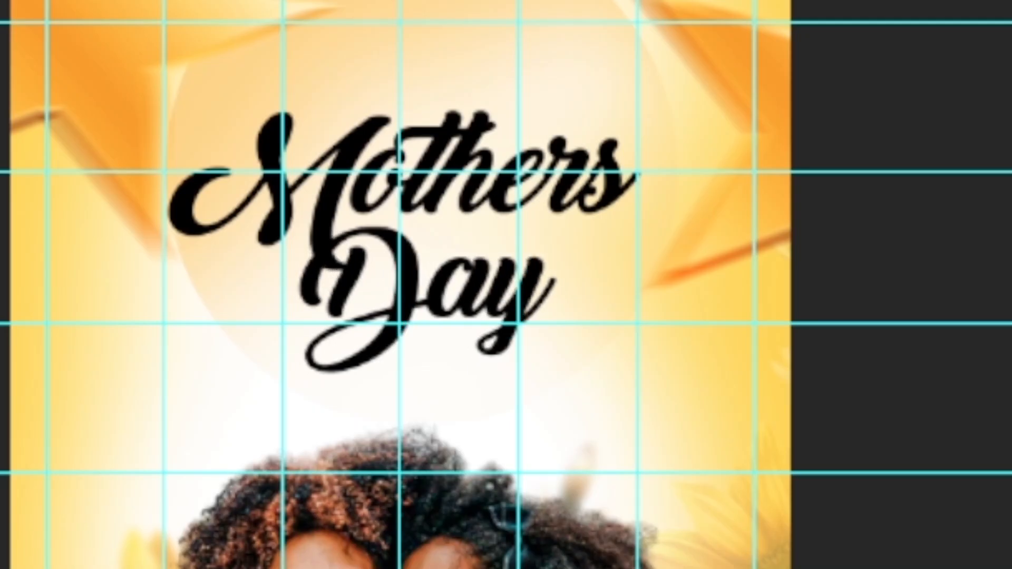
key(shift+Up)
key(shift+Up)
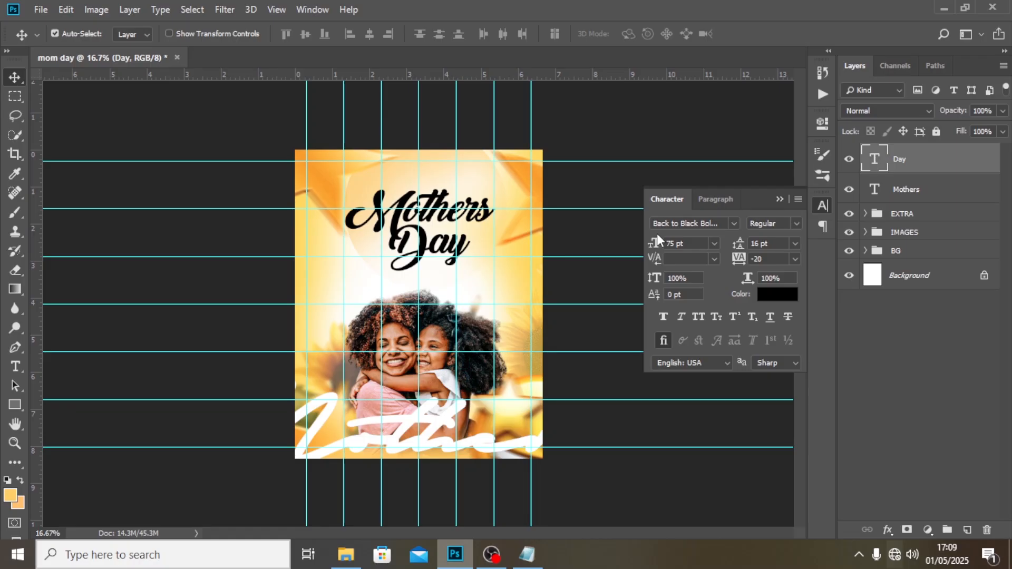
Add a layer mask to the Day text layer.
key(ctrl+plus)
key(ctrl+plus)
scroll(596, 192, up, 3)
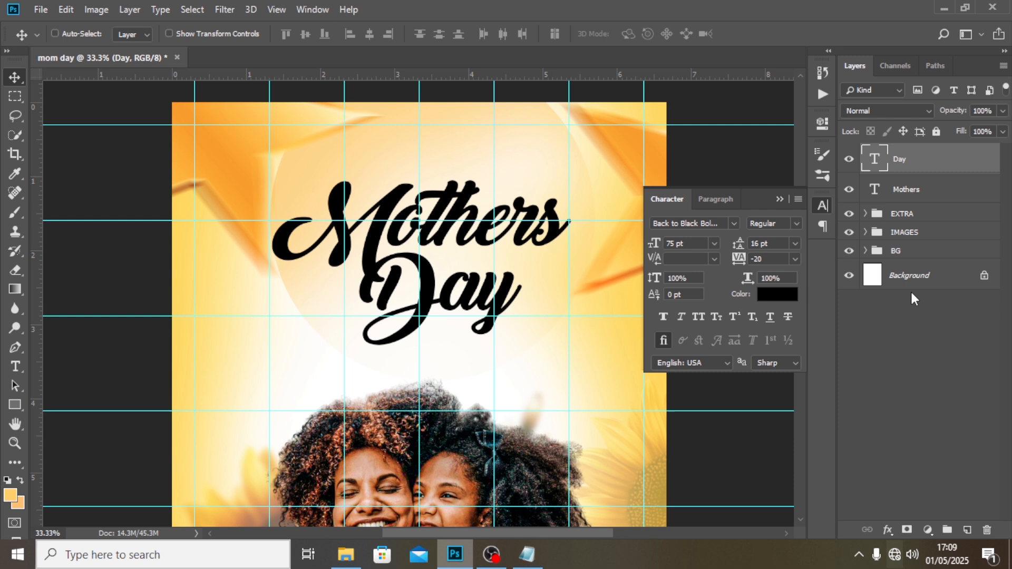
click(906, 529)
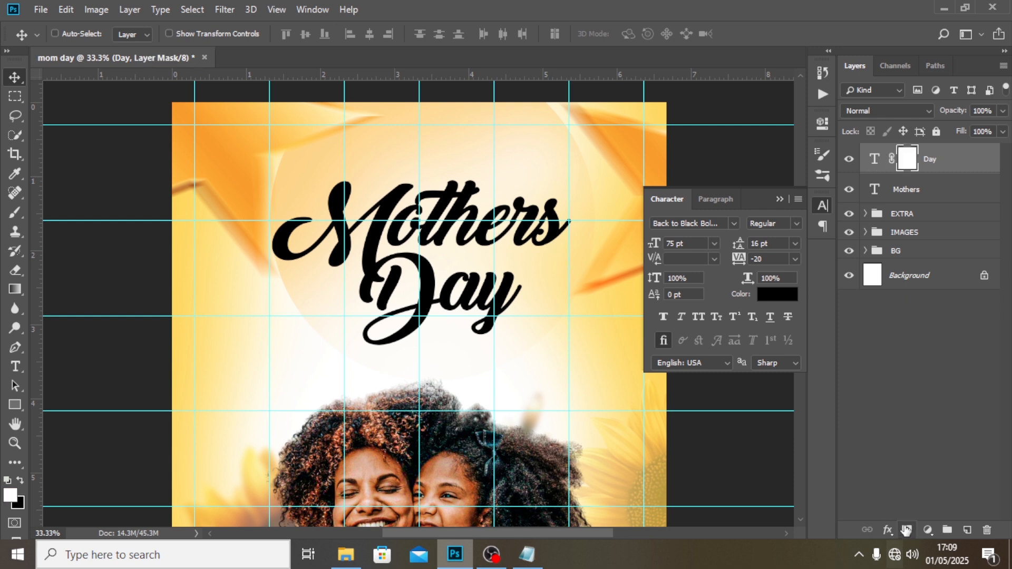
Paint black on the Day mask with a 60 px Hard Round brush to hide the D where it overlaps the M's tail.
click(14, 214)
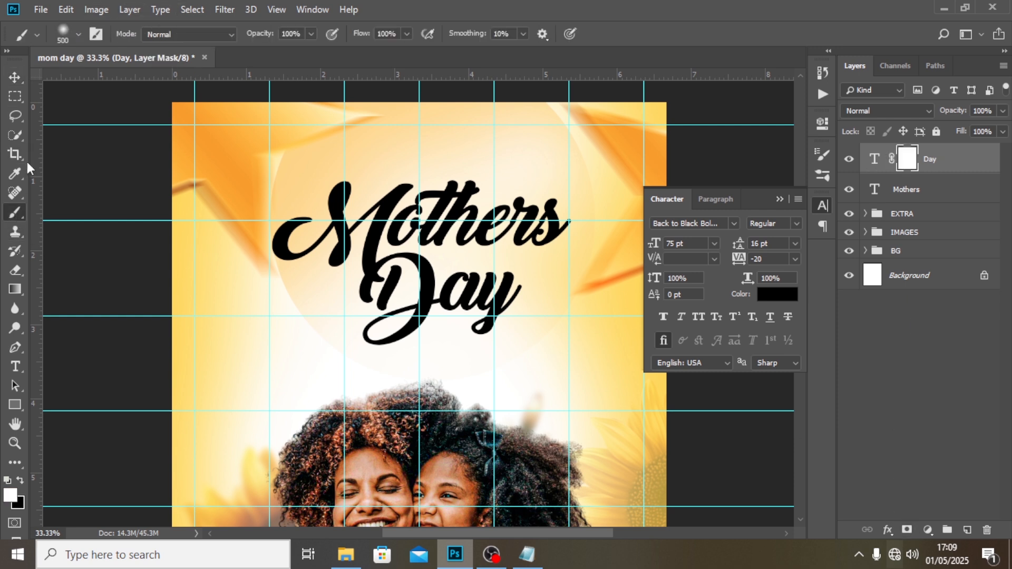
click(68, 27)
click(55, 148)
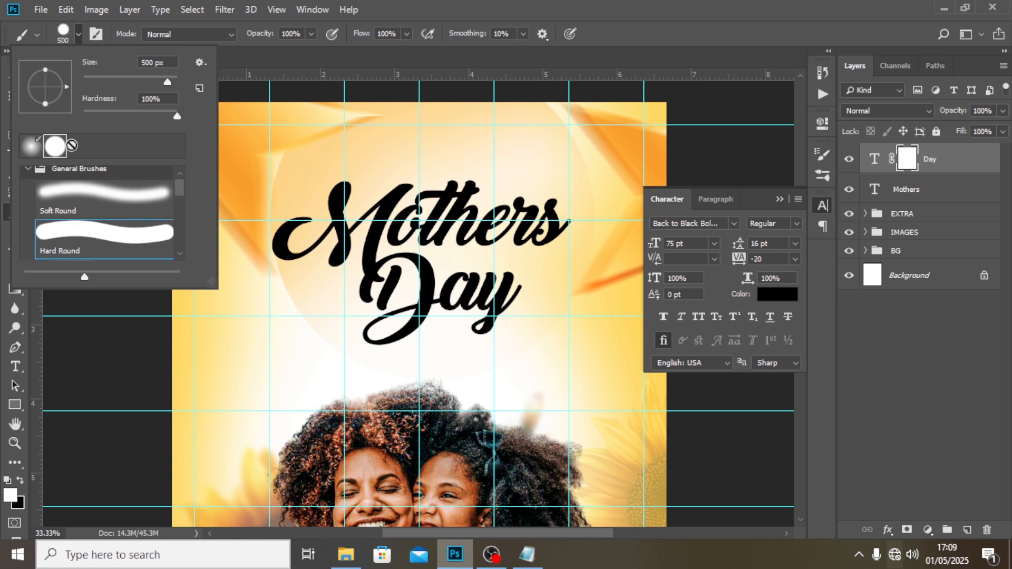
click(397, 1)
key(bracketleft)
key(bracketleft)
key(bracketleft)
key(bracketleft)
key(bracketleft)
key(bracketleft)
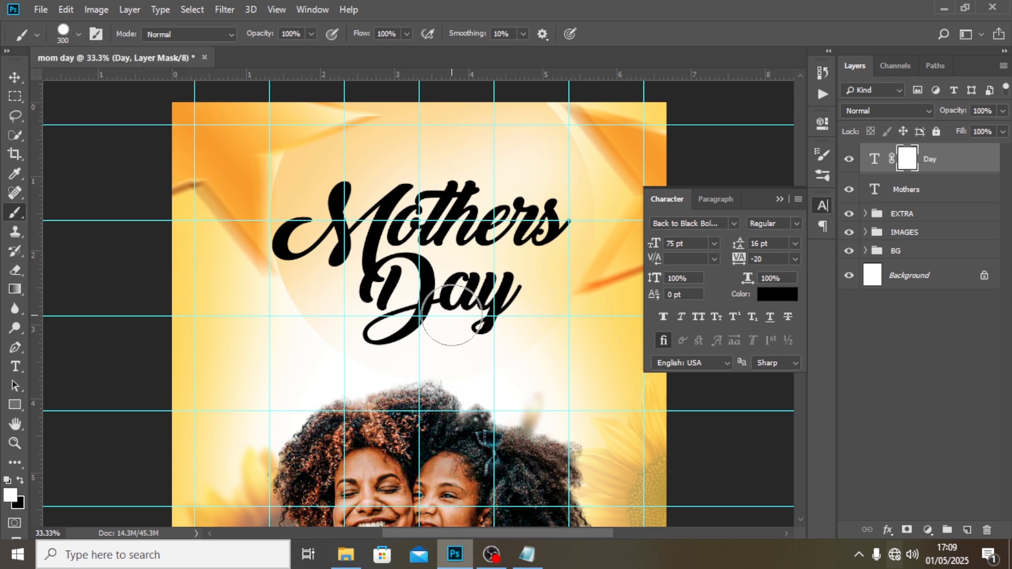
key(bracketleft)
key(bracketleft)
key(bracketleft)
key(bracketleft)
key(bracketleft)
key(bracketleft)
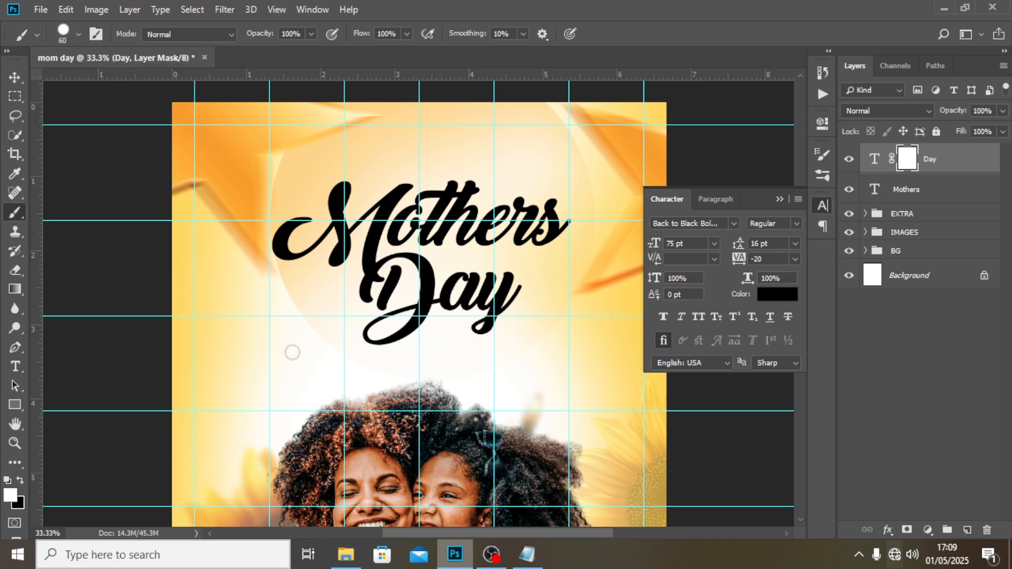
click(20, 481)
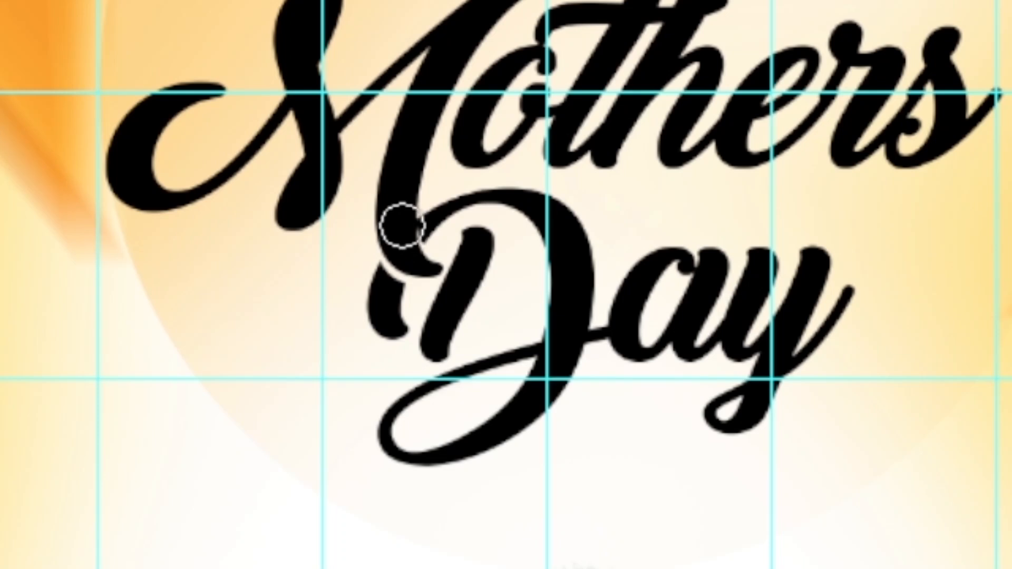
drag(402, 226, 411, 248)
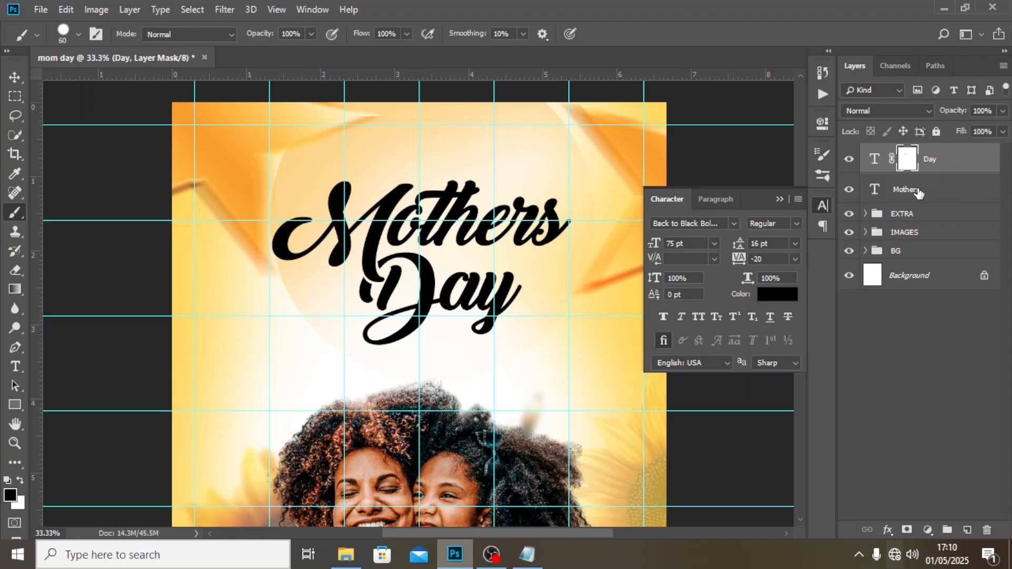
Group the Day and Mothers text layers and name the group MOTHERS BDAY.
shift+click(927, 193)
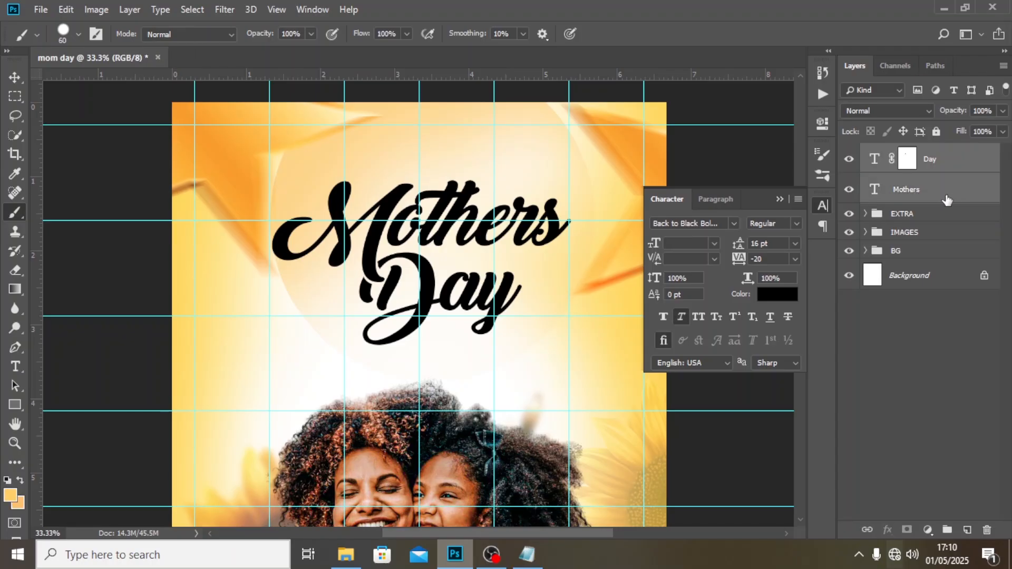
key(ctrl+g)
double_click(903, 153)
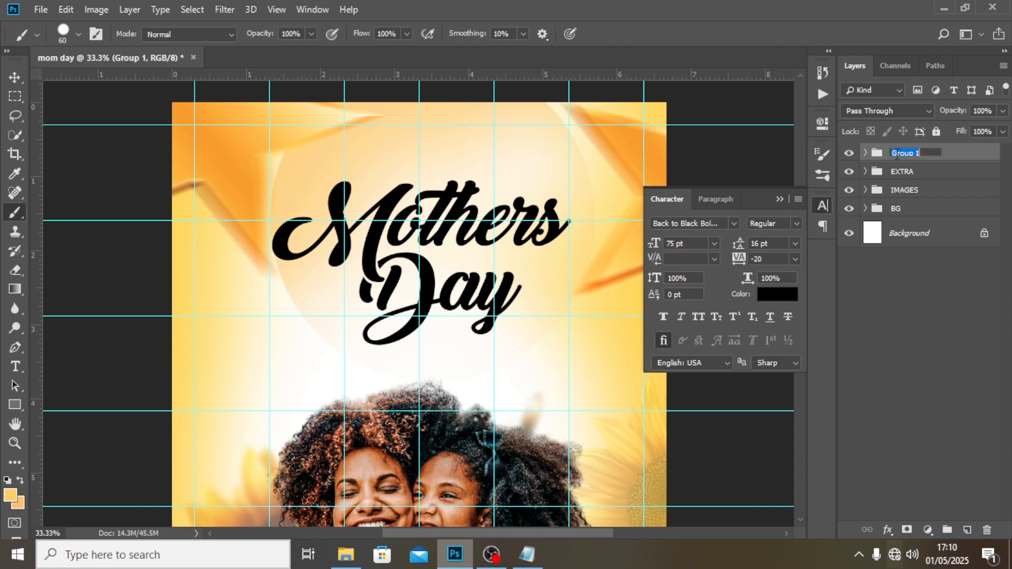
text(MOTHERS BDAY)
key(Return)
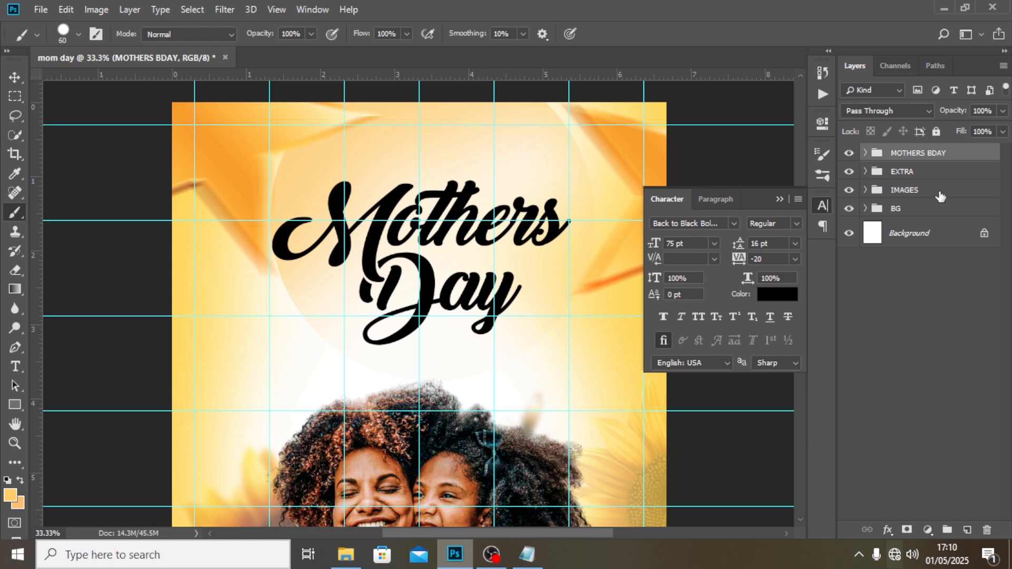
Add a Gradient Overlay effect to the MOTHERS BDAY group, keeping the text in view behind the dialog.
double_click(993, 156)
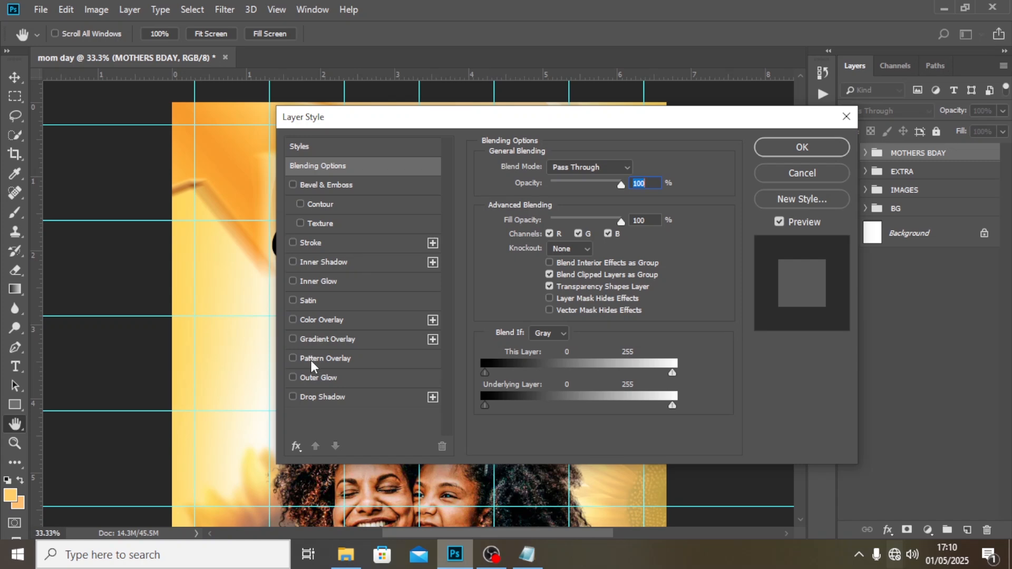
click(322, 338)
drag(457, 119, 764, 18)
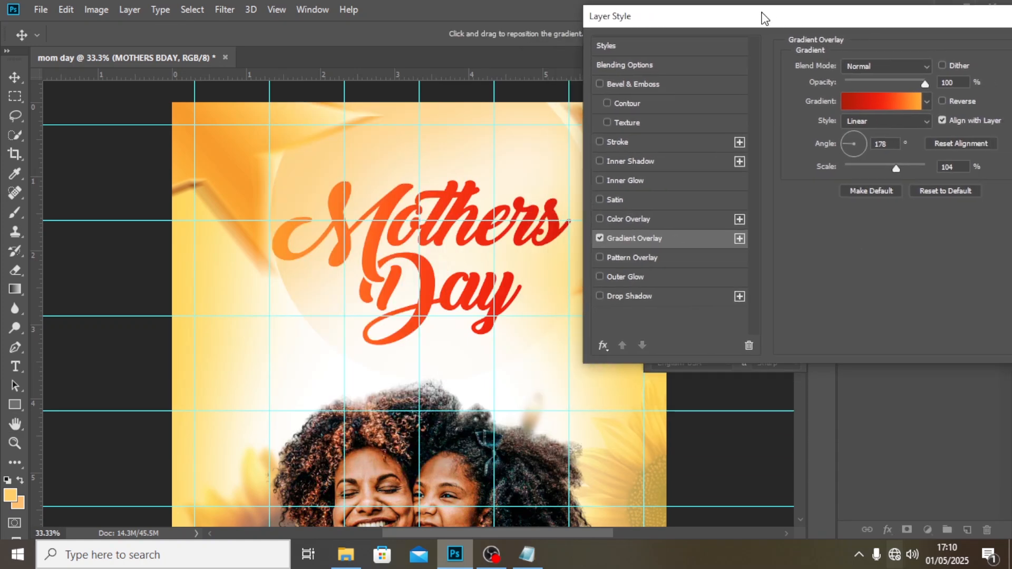
Set the first colour stop of the title's overlay gradient to 542929.
click(863, 108)
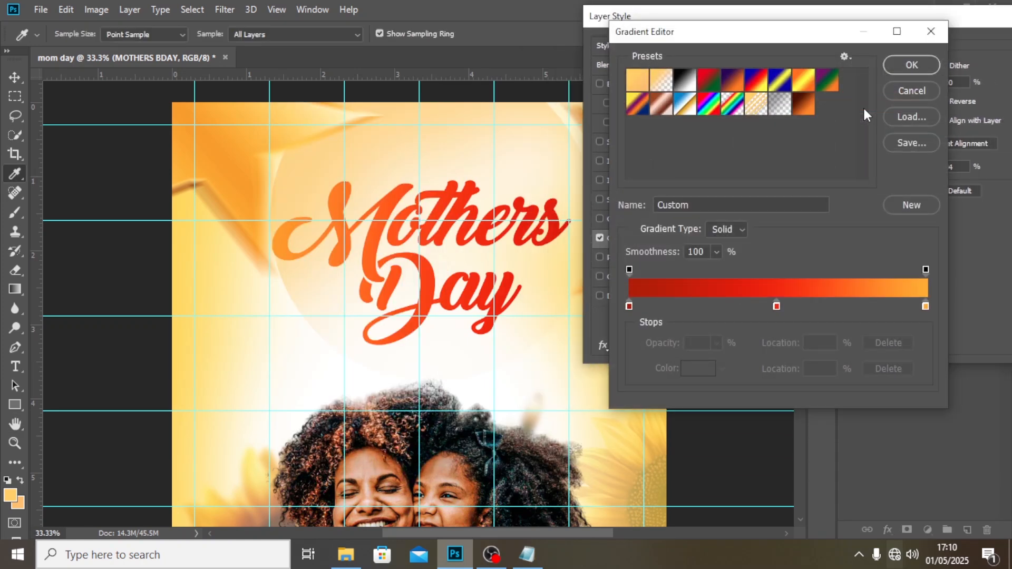
double_click(629, 306)
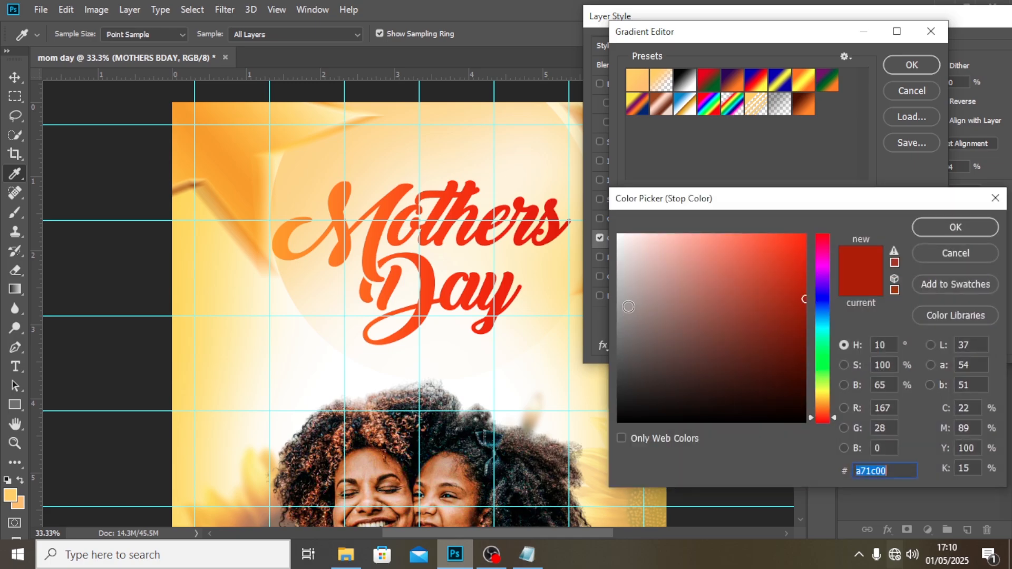
text(54)
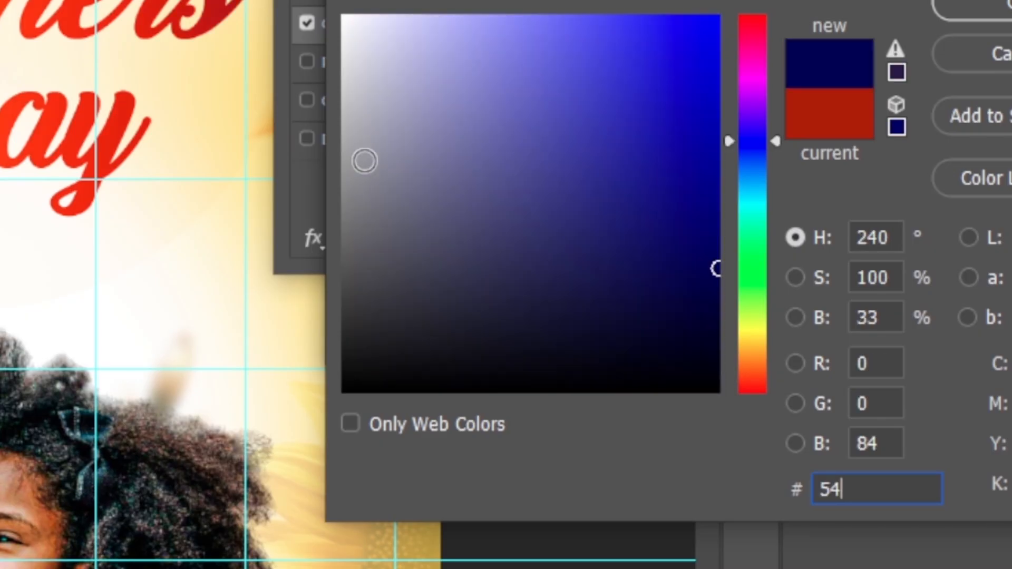
text(292)
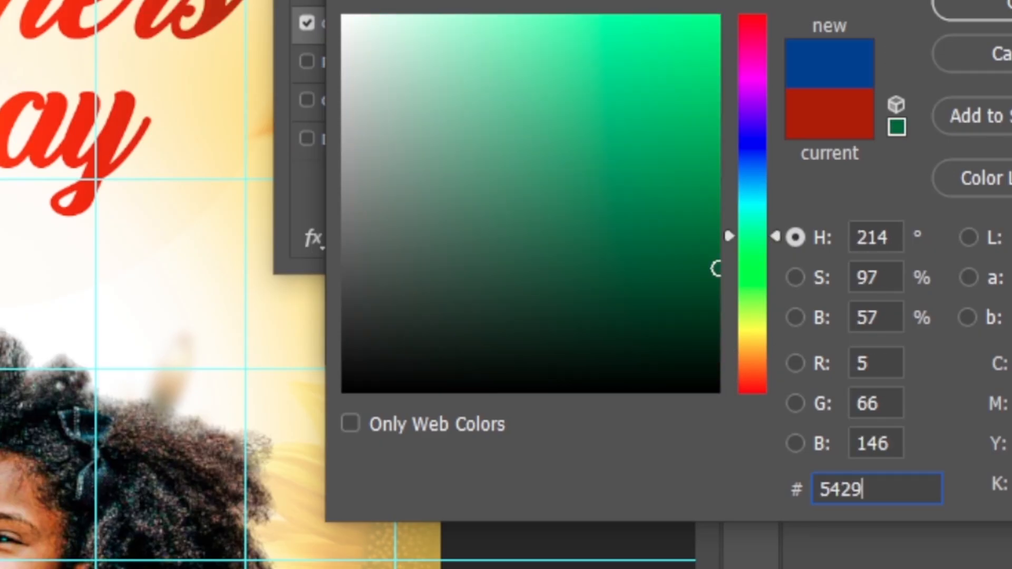
text(9)
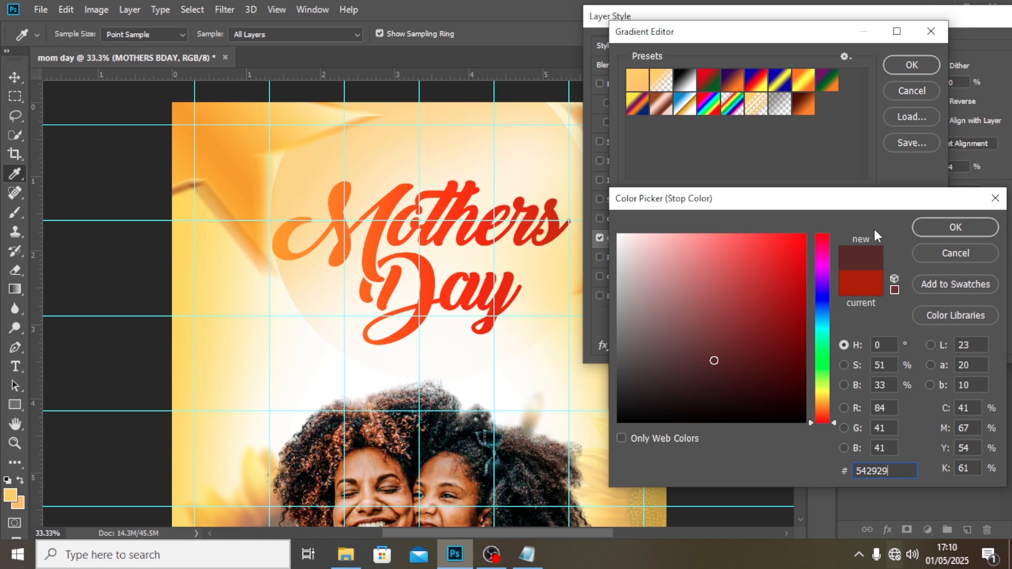
click(926, 231)
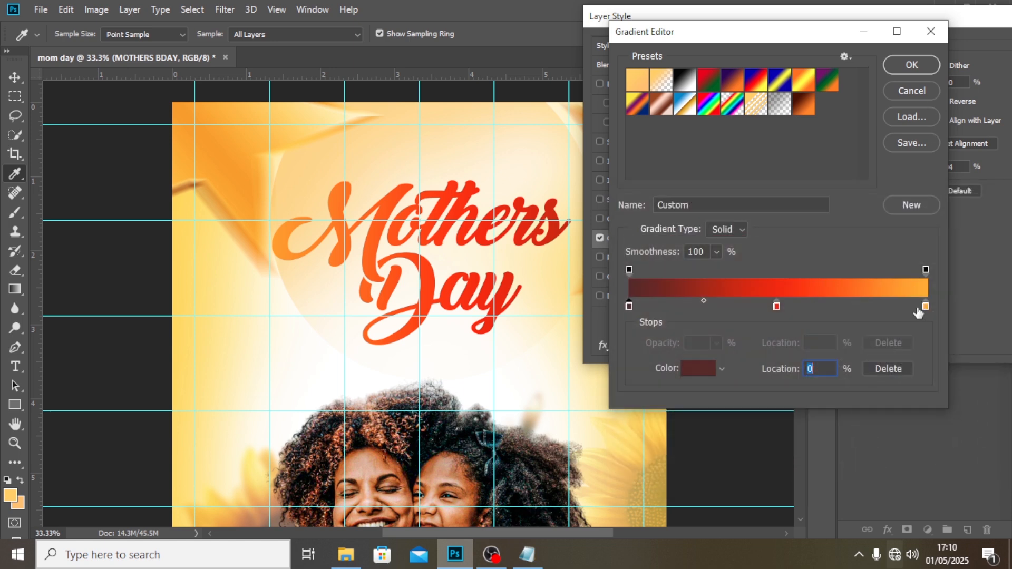
Delete the gradient's middle colour stop, set the end stop to FF5521 and accept the gradient.
click(776, 306)
key(Delete)
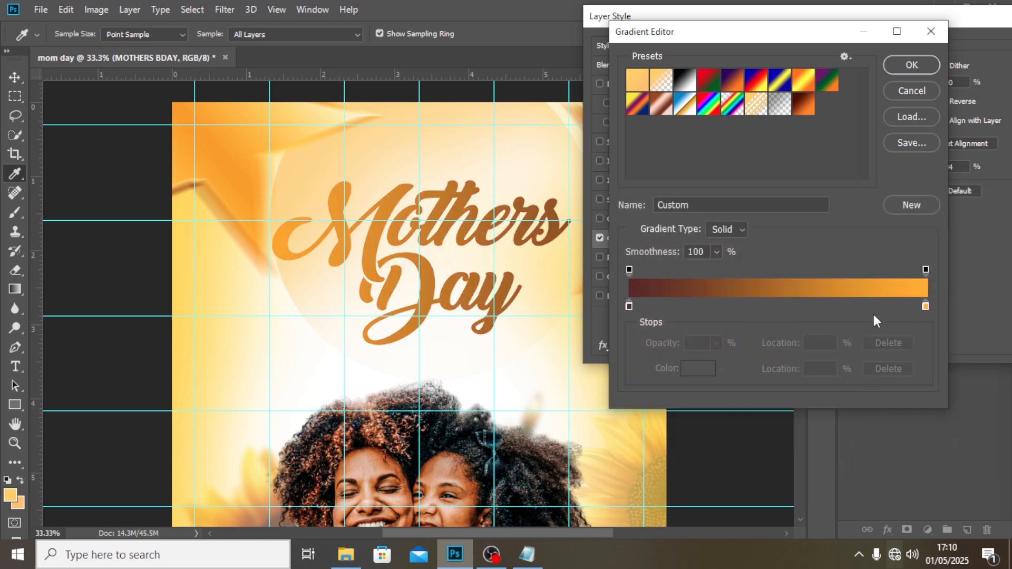
click(925, 306)
double_click(925, 307)
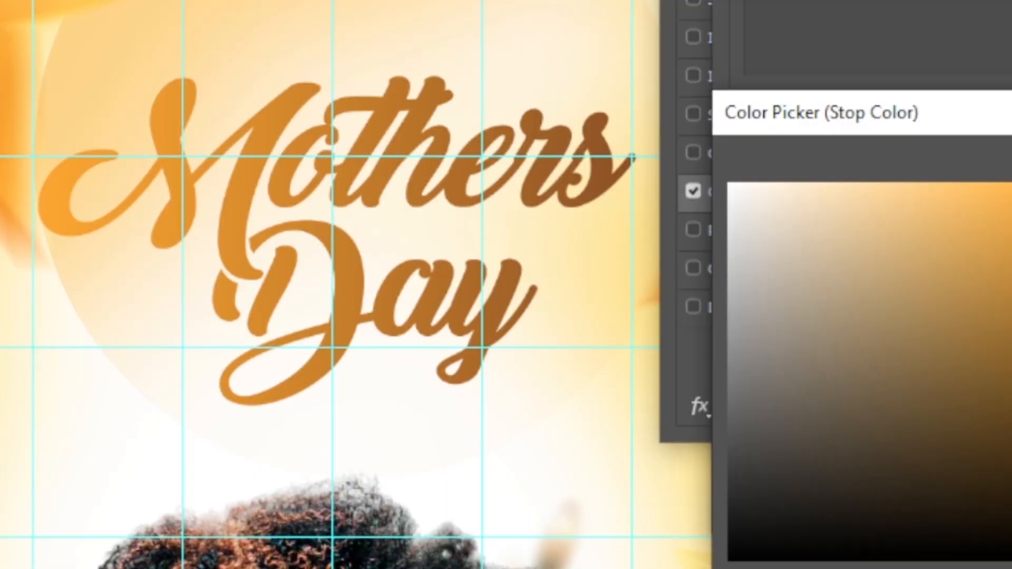
click(980, 183)
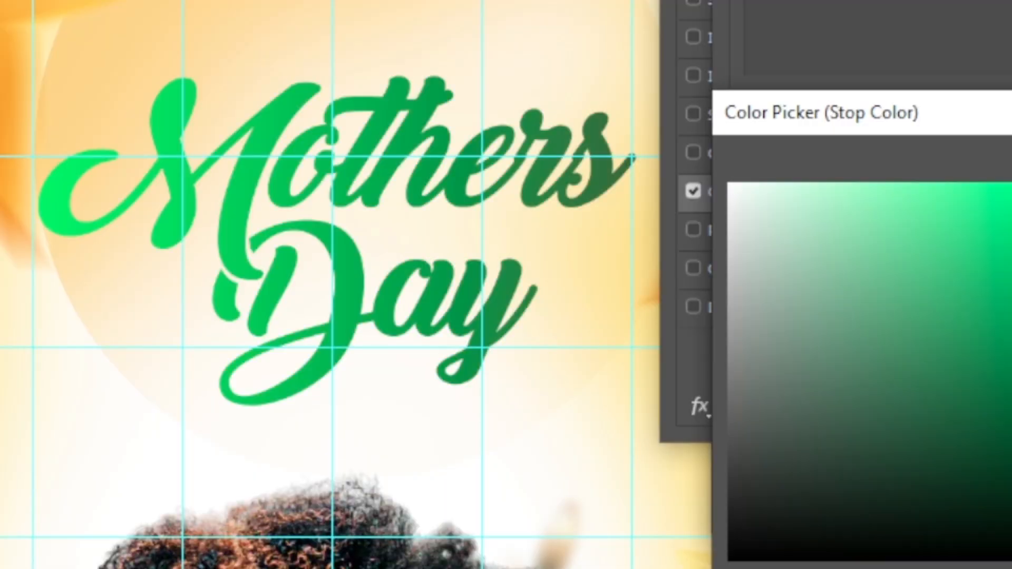
drag(1011, 403, 1011, 550)
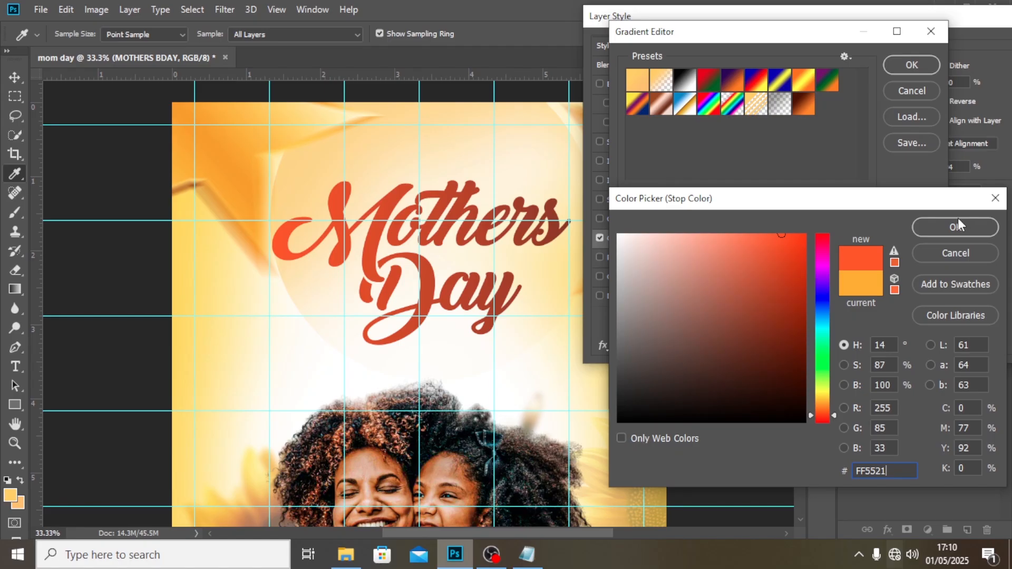
click(955, 224)
click(921, 67)
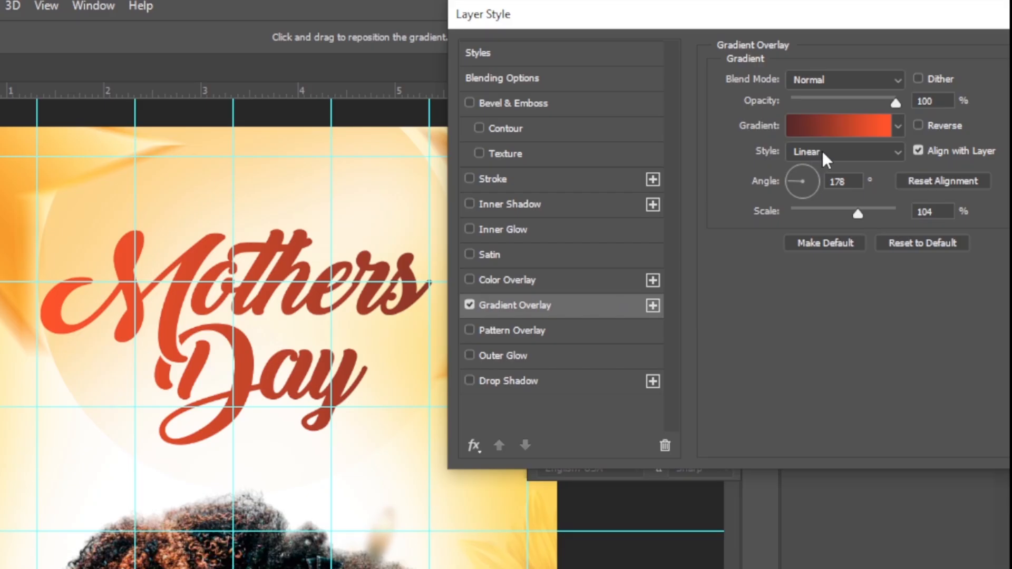
Reverse the overlay gradient and set its angle to 145°.
click(919, 125)
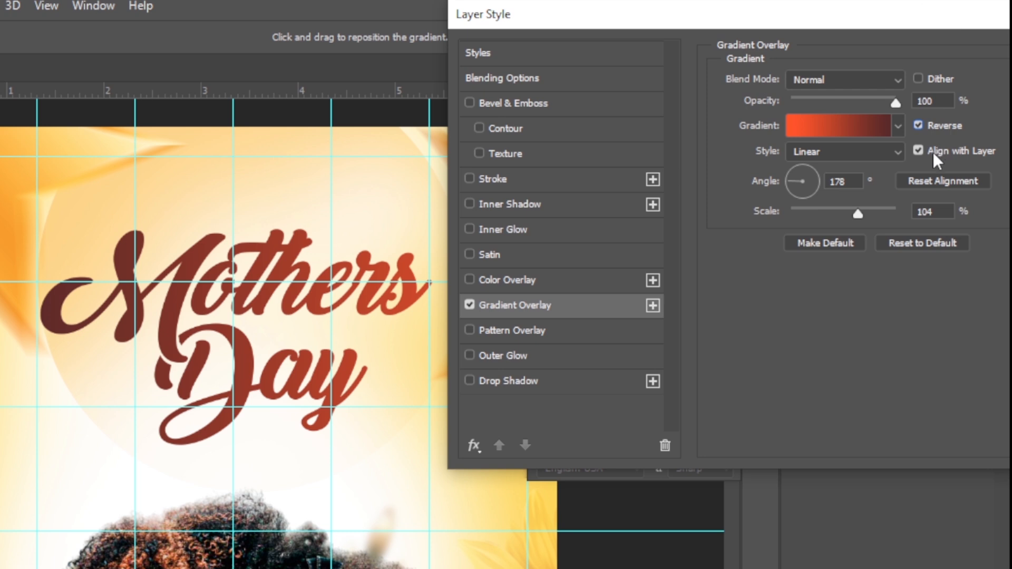
drag(856, 181, 825, 177)
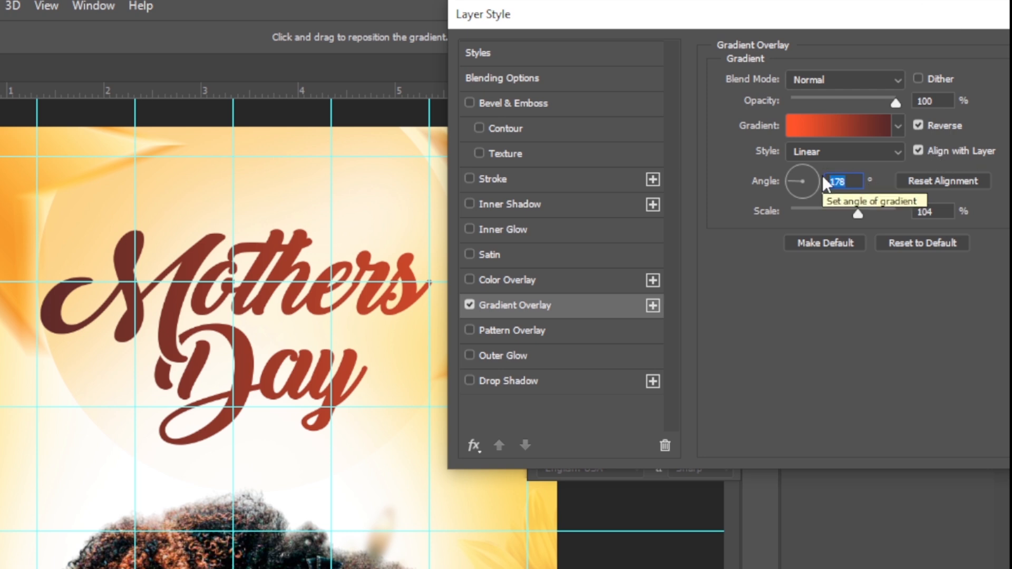
text(145)
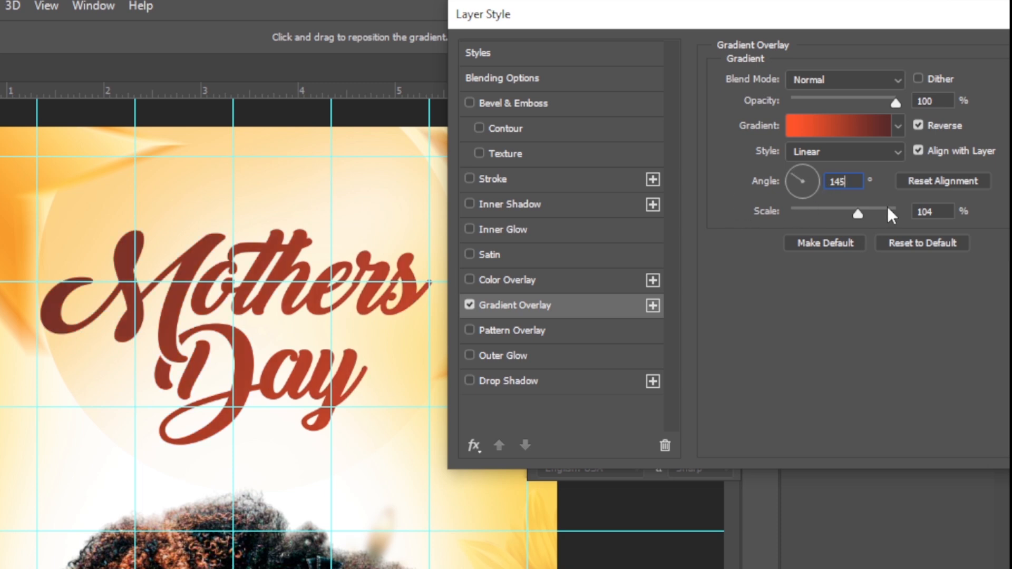
Set the gradient scale to 50%, shift the gradient slightly across the title and apply the layer style.
key(Tab)
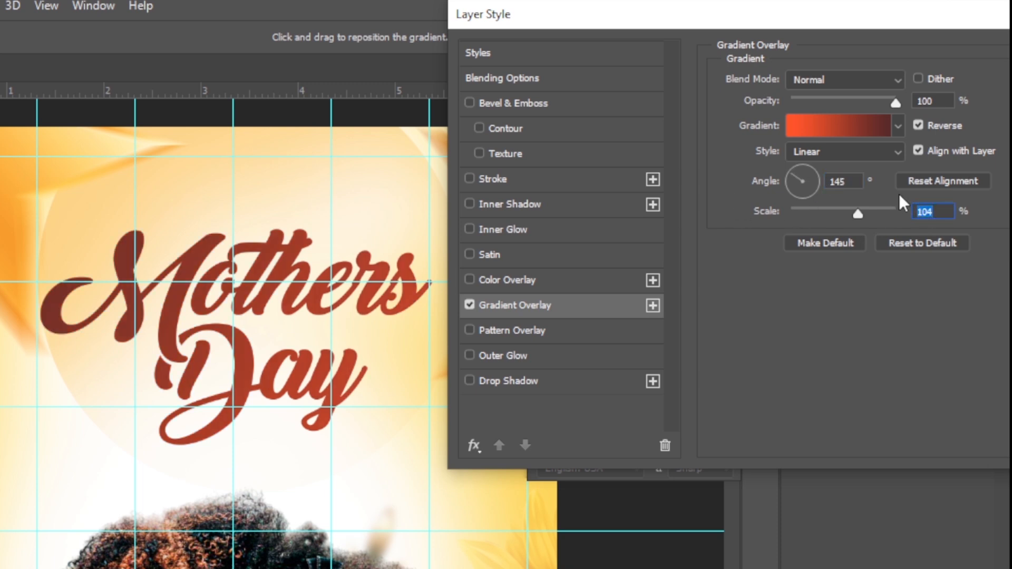
text(50)
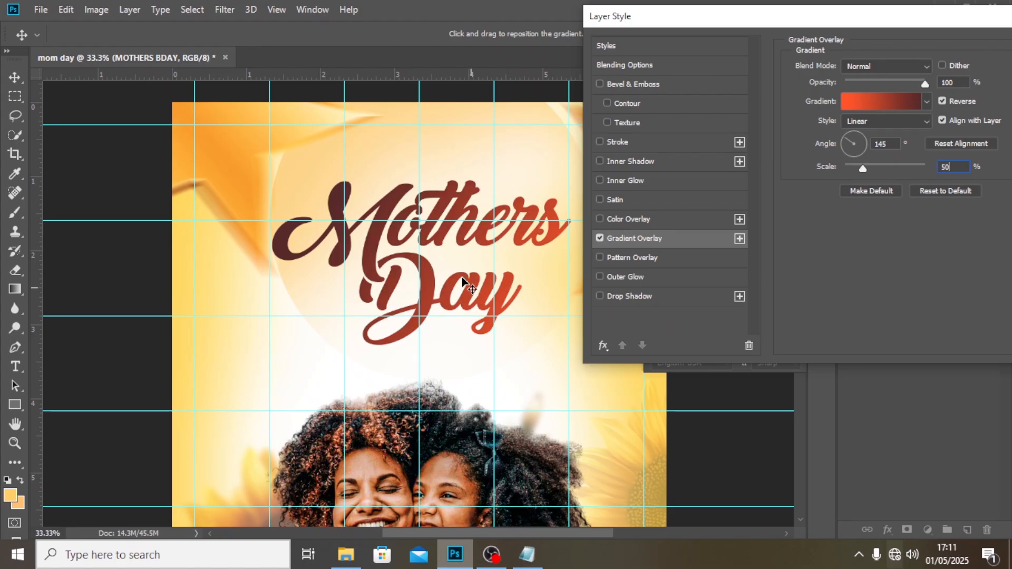
mouse_move(447, 272)
mouse_down()
mouse_move(399, 244)
mouse_move(448, 267)
mouse_up()
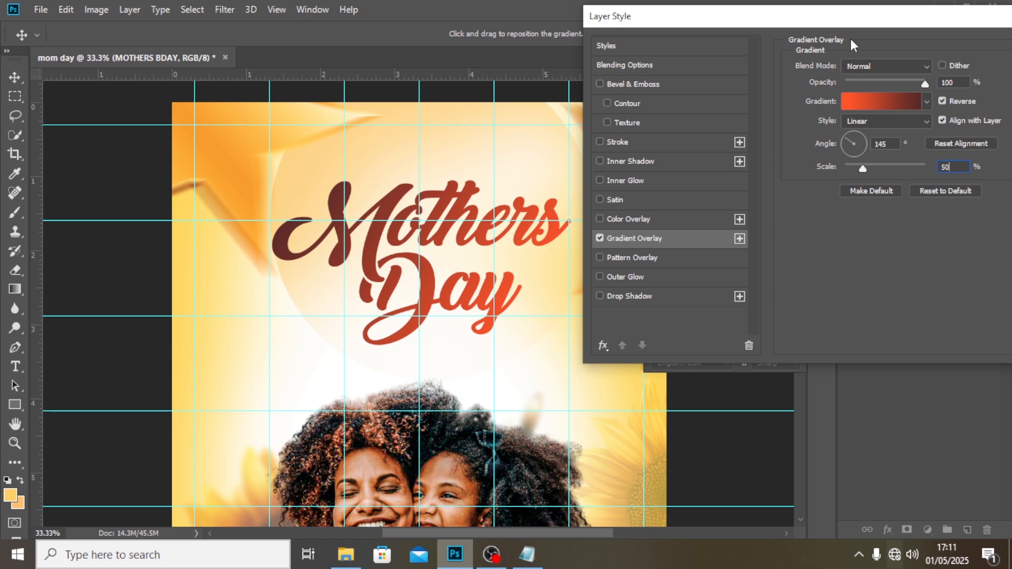
drag(870, 20, 774, 30)
click(990, 59)
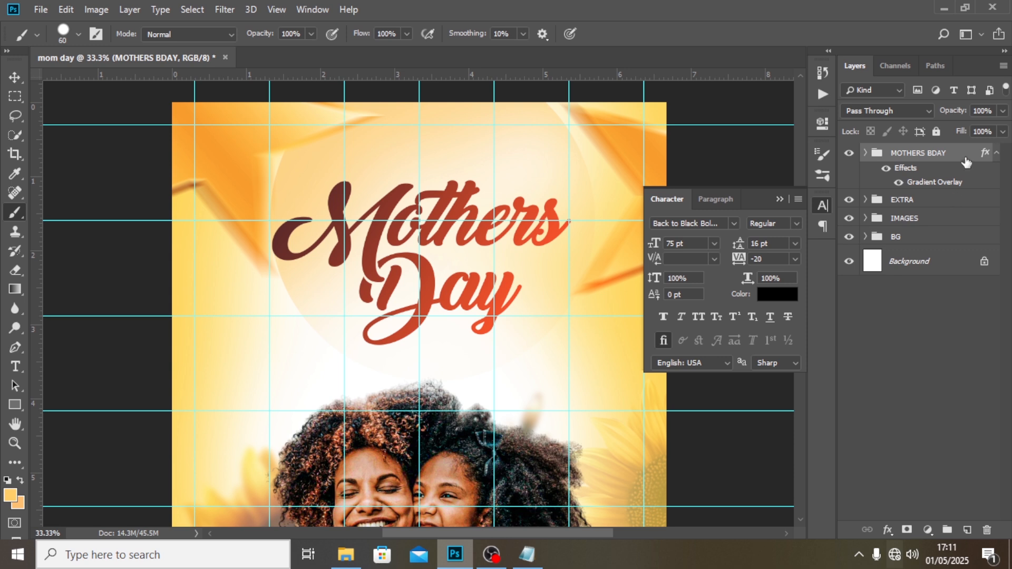
Collapse the MOTHERS BDAY effects list and add a text layer reading HAPPTY above the Mothers title.
click(996, 154)
key(t)
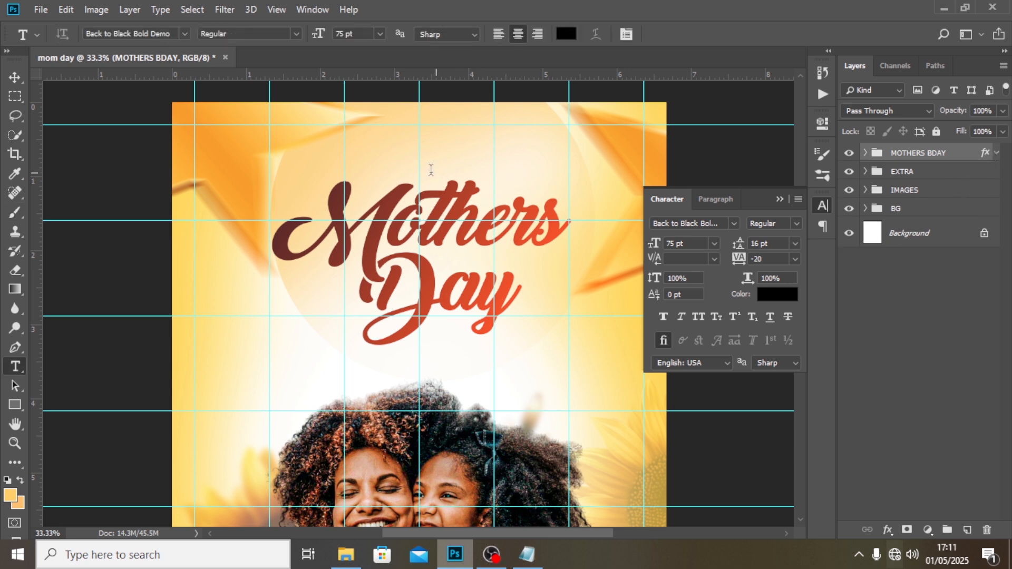
click(392, 138)
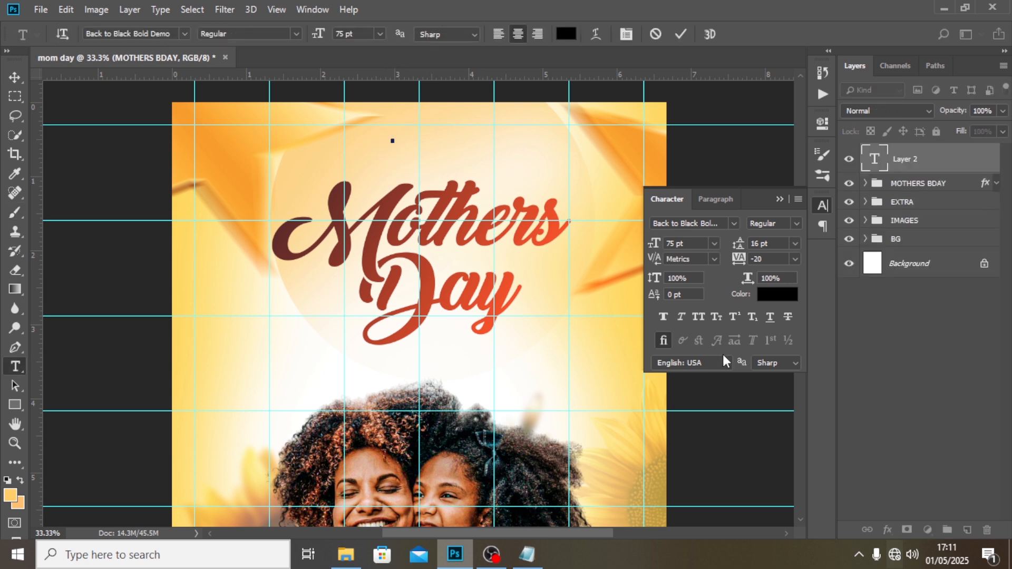
text(HAPPY)
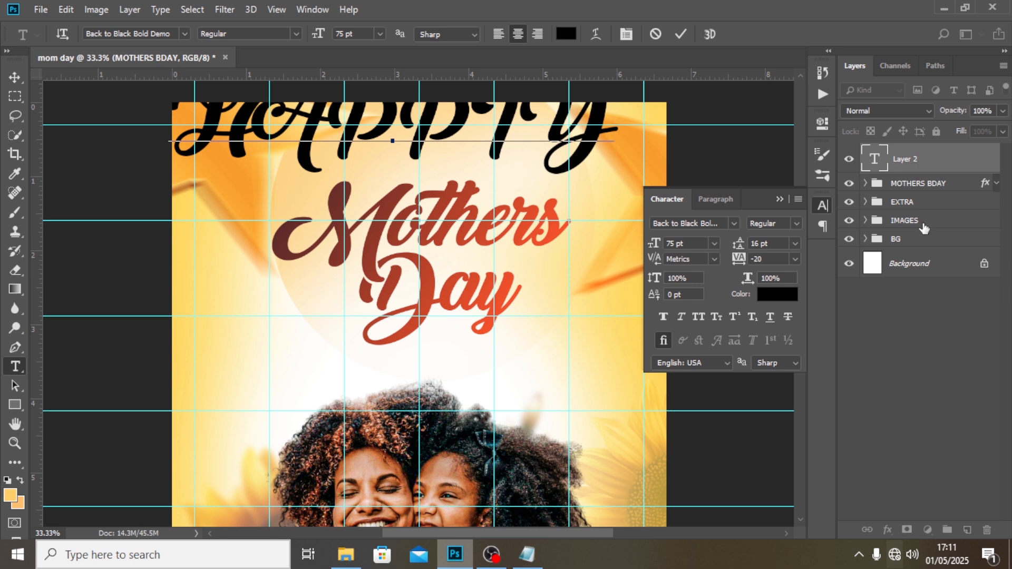
click(896, 161)
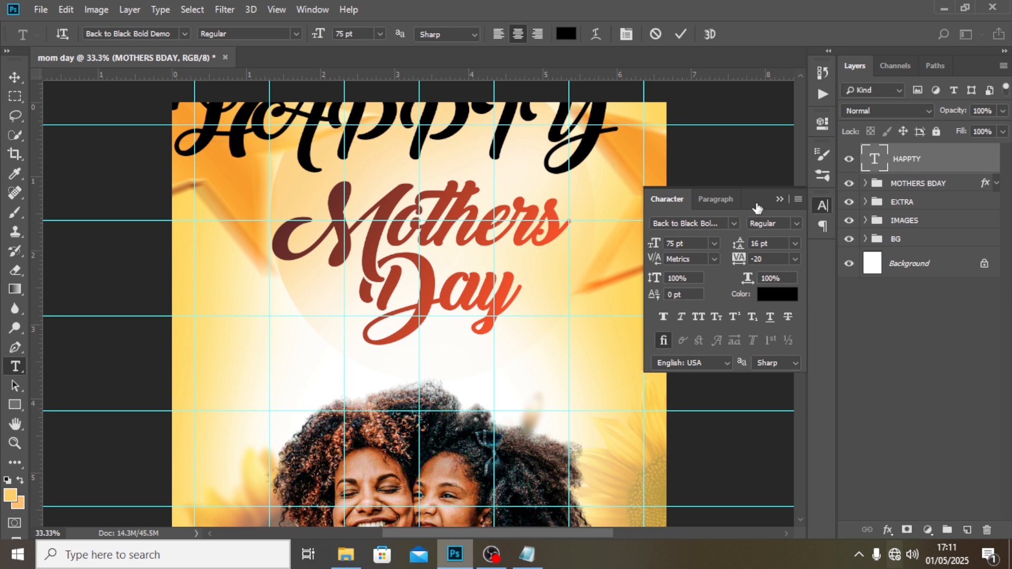
Format the HAPPTY text in Montserrat at 17 pt.
click(732, 223)
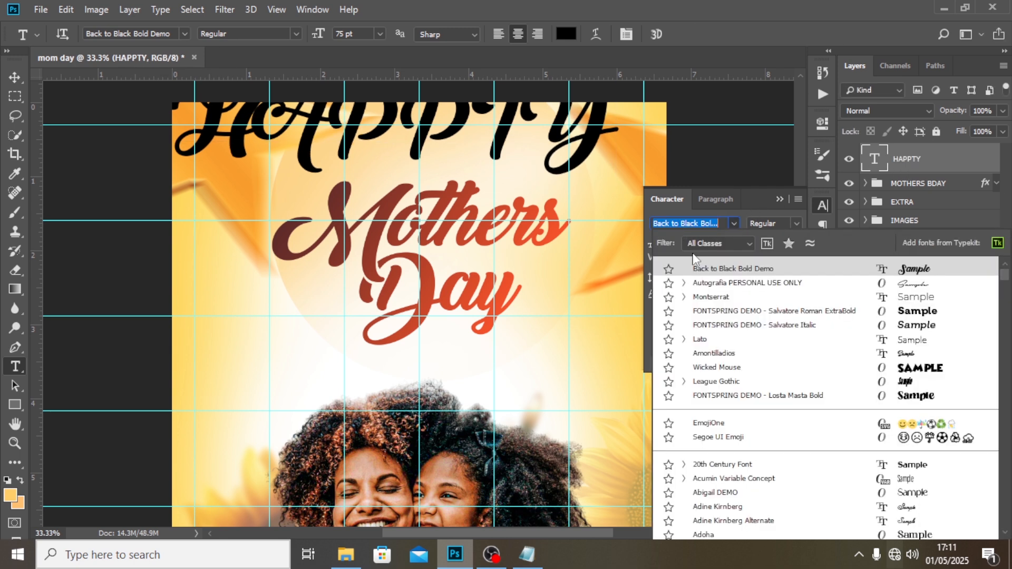
click(711, 297)
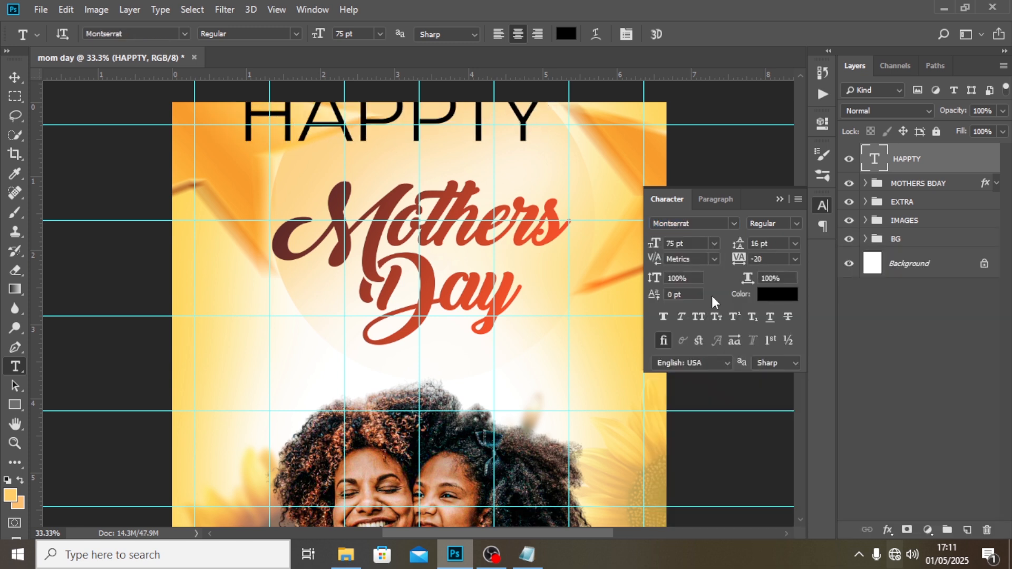
double_click(690, 244)
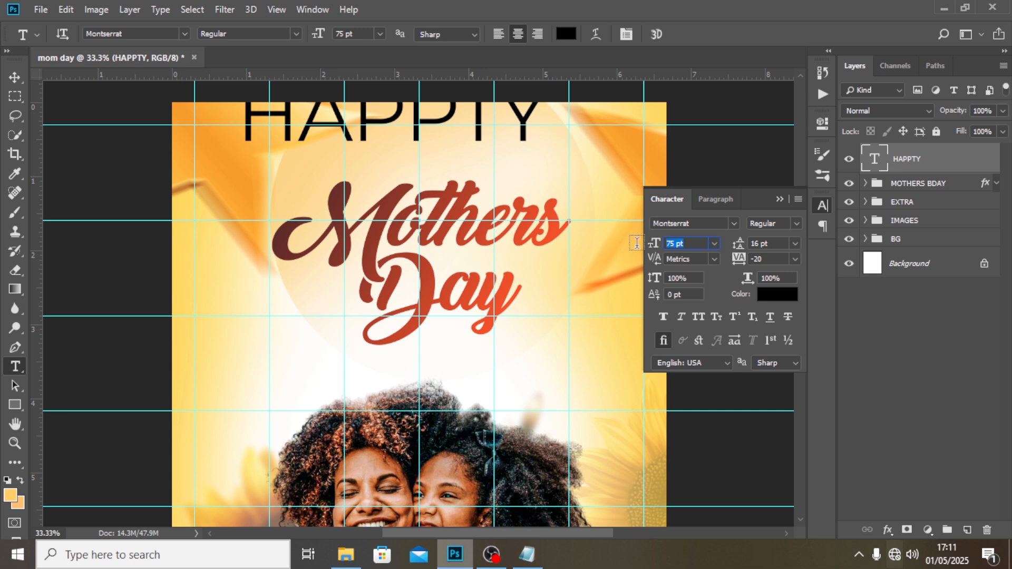
text(17)
key(Return)
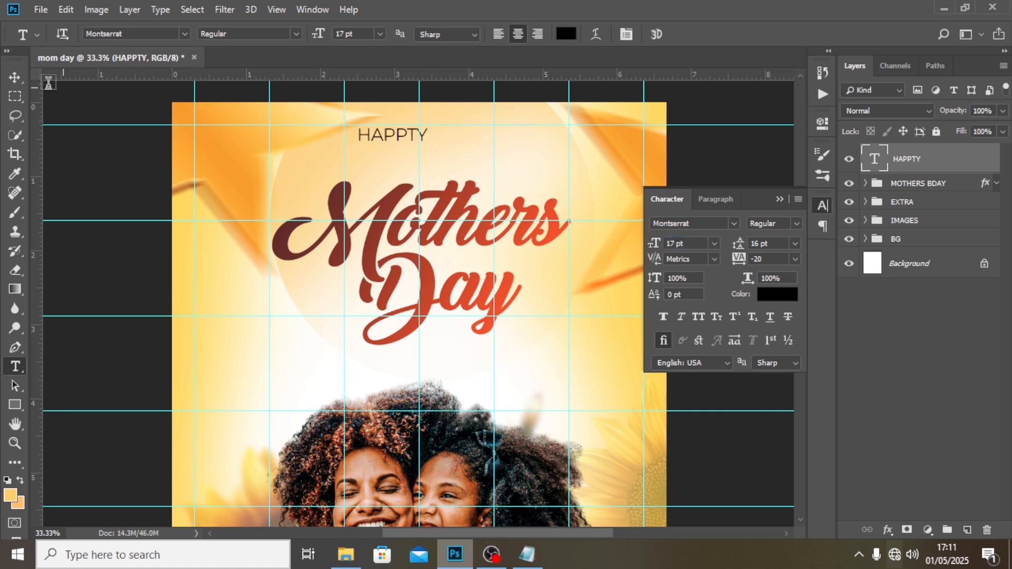
Move the HAPPTY text down to just above the Mothers title and correct its spelling to HAPPY.
click(14, 77)
drag(345, 171, 357, 197)
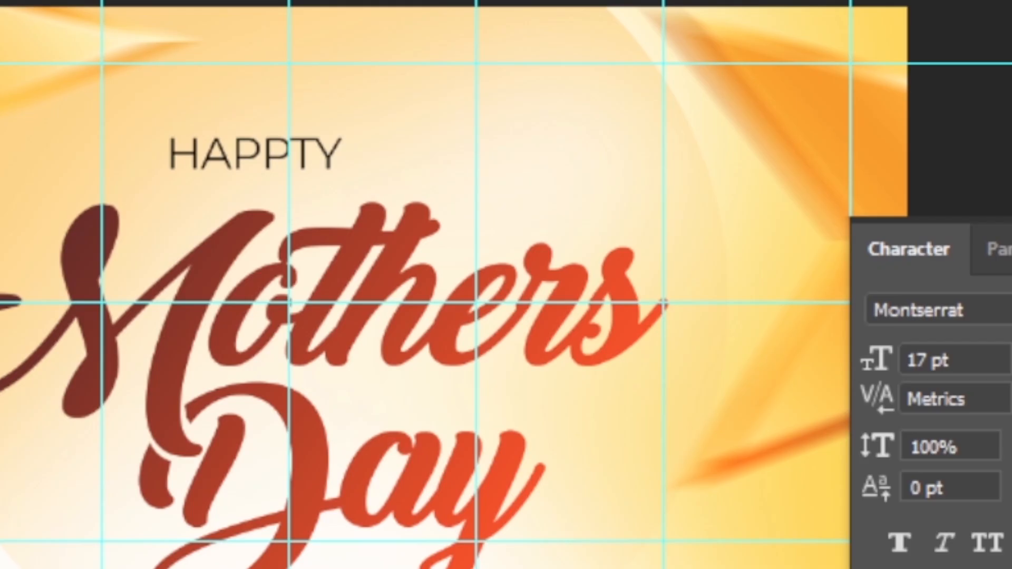
double_click(873, 165)
key(Right)
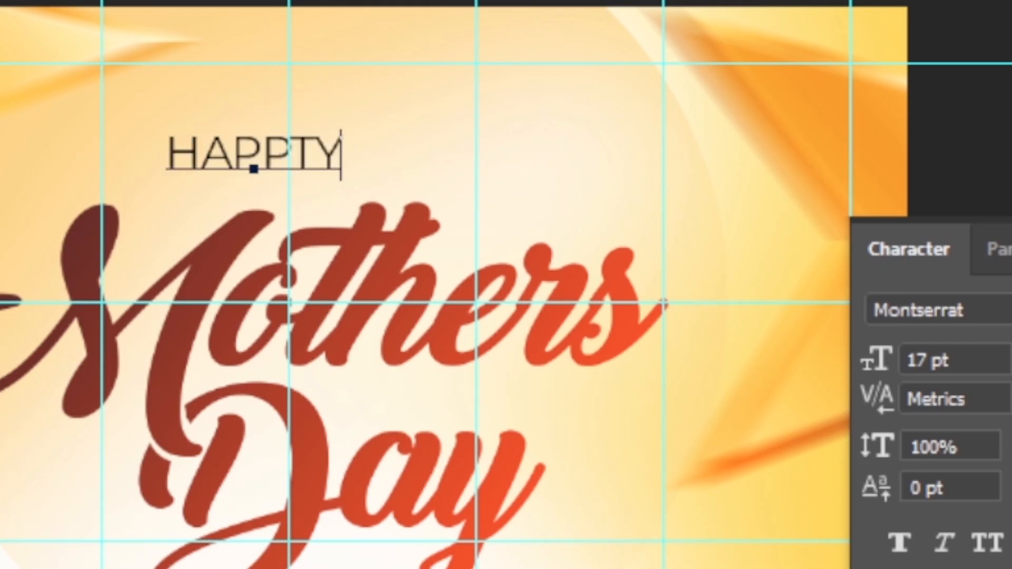
key(Left)
key(BackSpace)
click(914, 170)
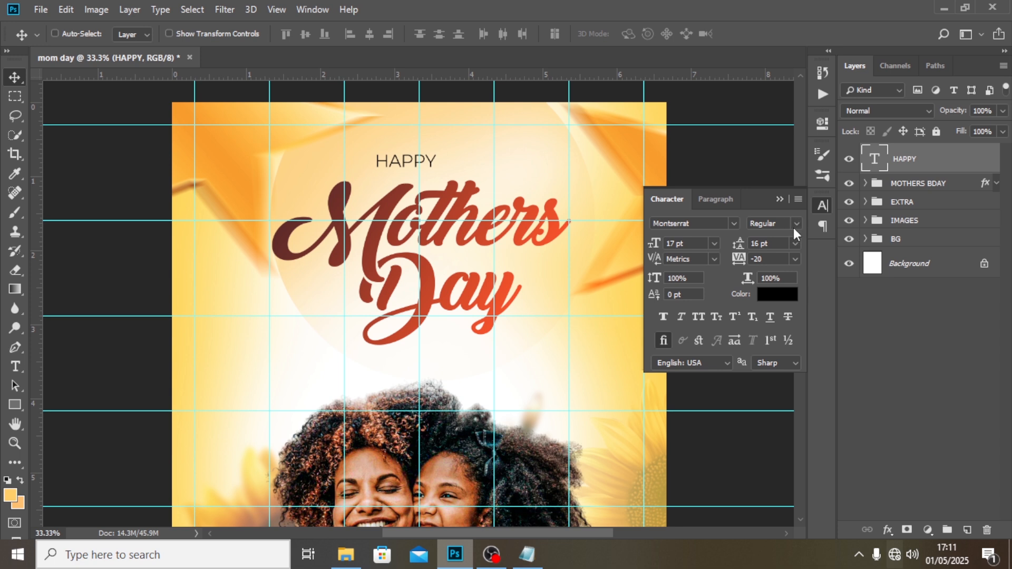
Set the tracking of the HAPPY text to 500.
click(738, 258)
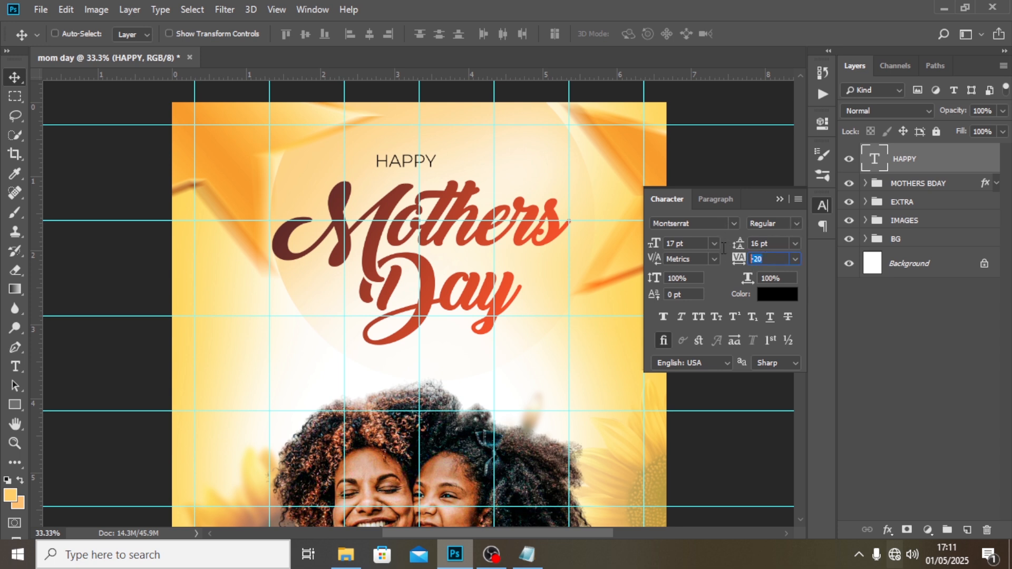
text(500)
key(Return)
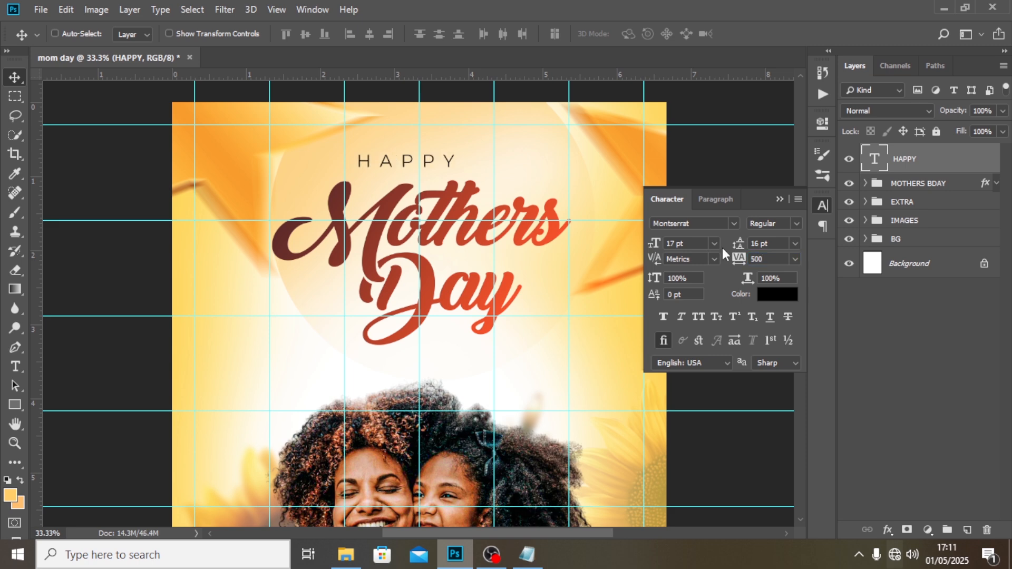
Set the colour of the HAPPY text to 853627.
click(771, 294)
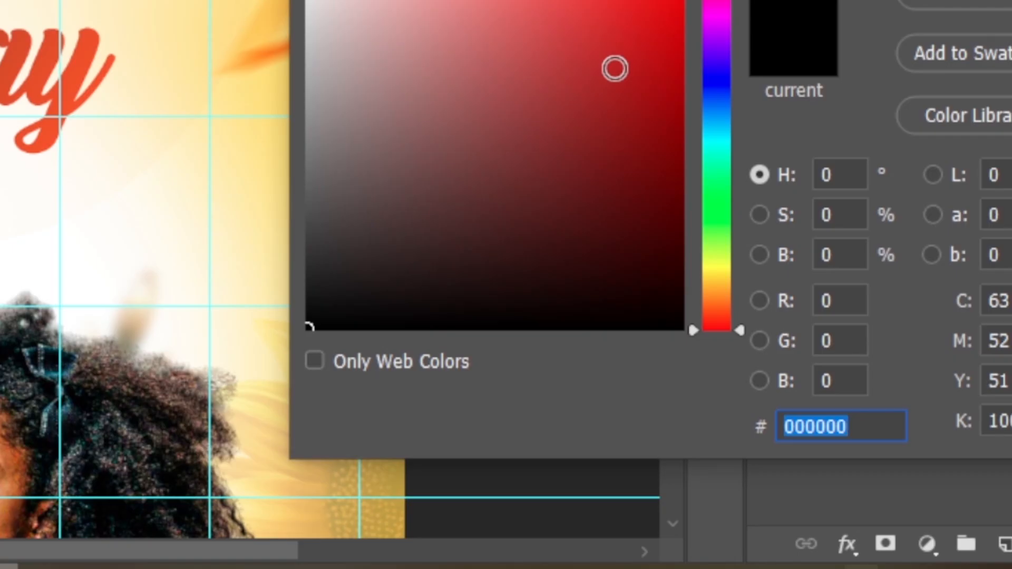
text(853)
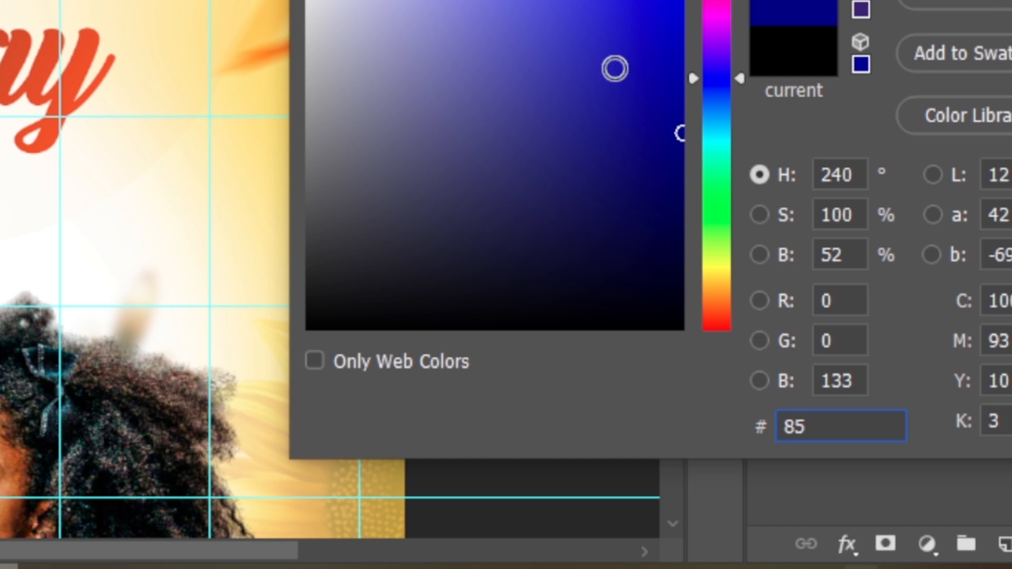
text(627)
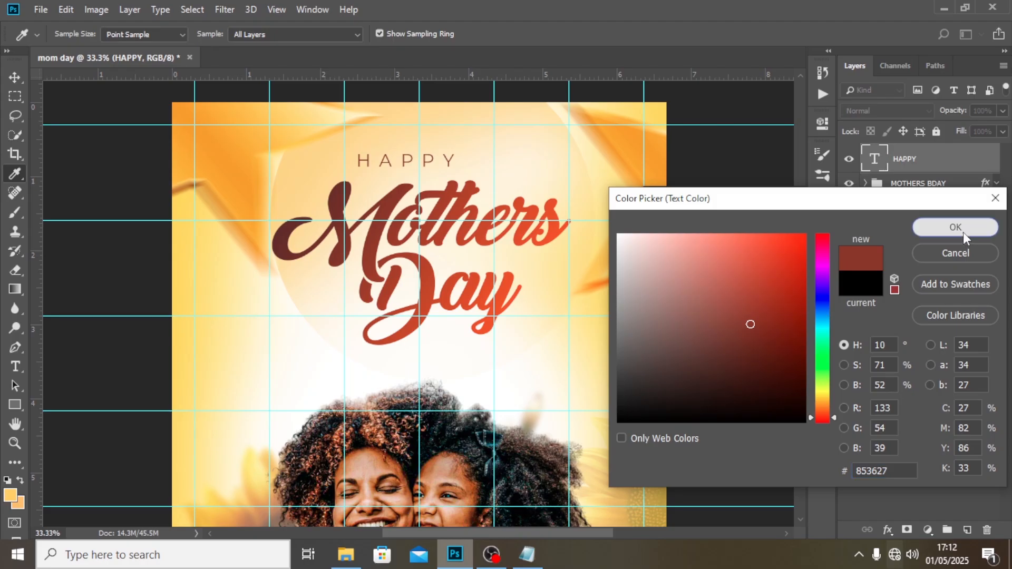
click(962, 232)
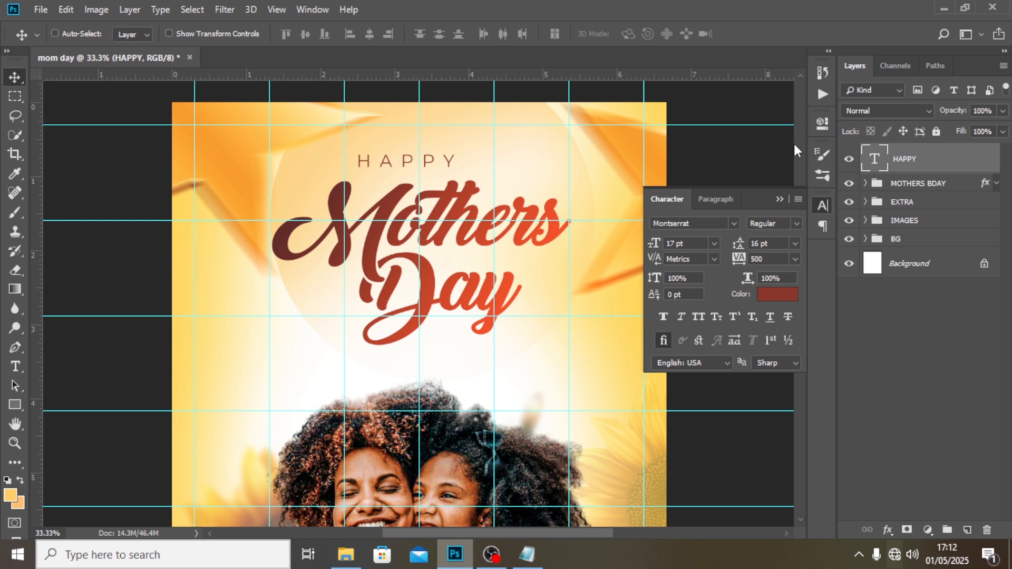
Shift the HAPPY text horizontally to centre it on the middle vertical guide, at about X 998 px.
key(ctrl+t)
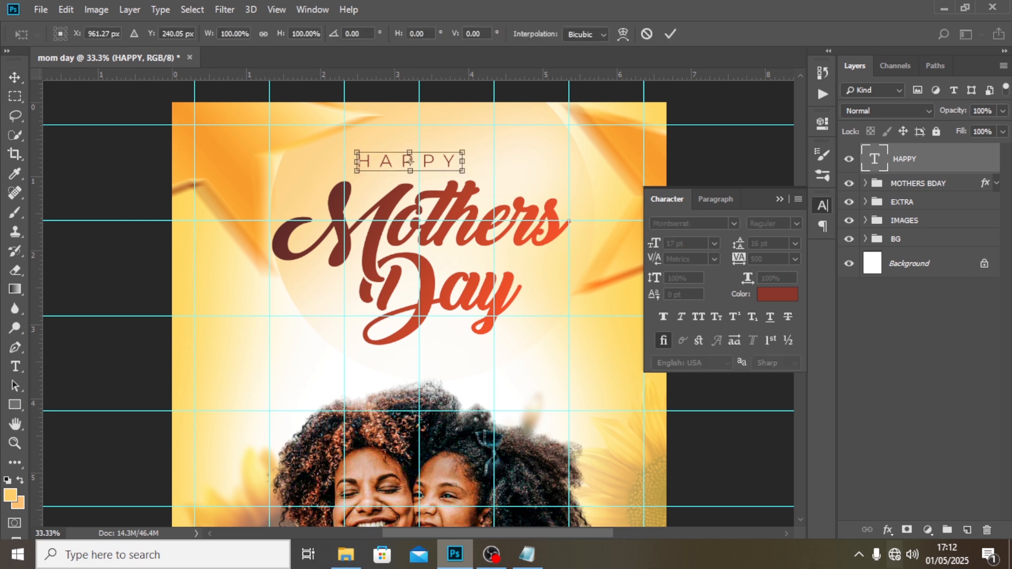
drag(417, 162, 419, 162)
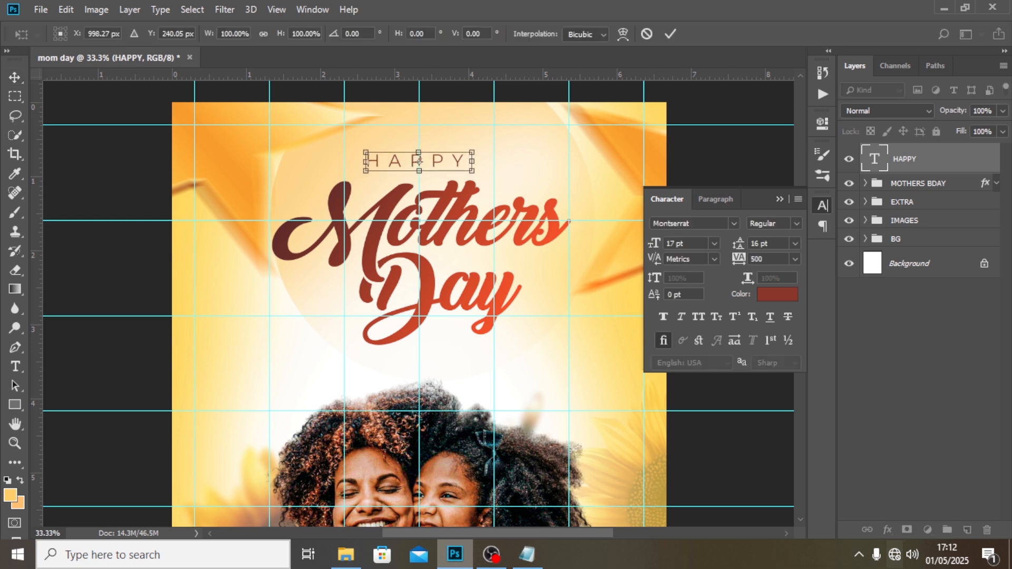
key(Return)
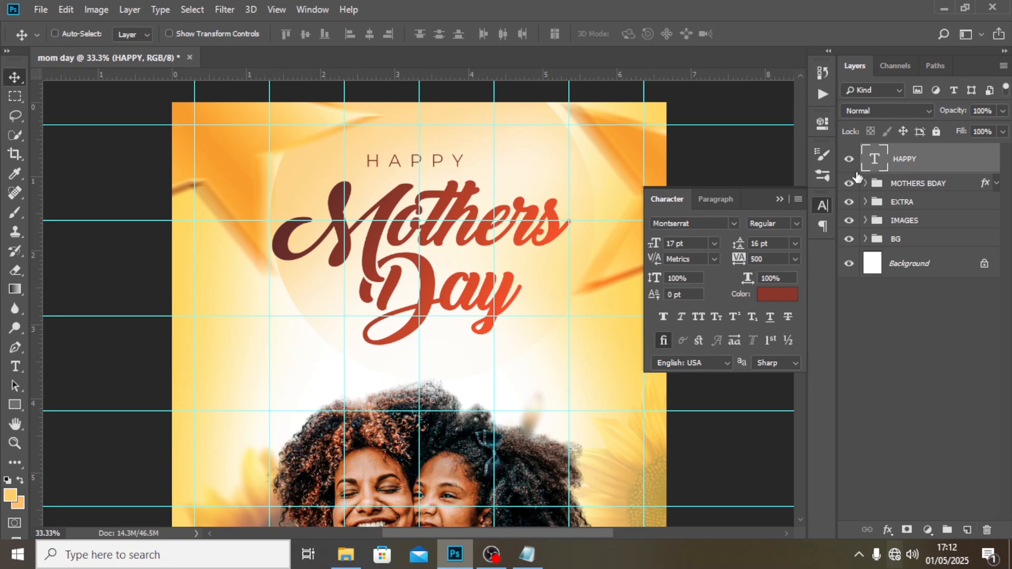
Warp the HAPPY text into an Arc with a 27% bend above the Mothers title.
key(ctrl+t)
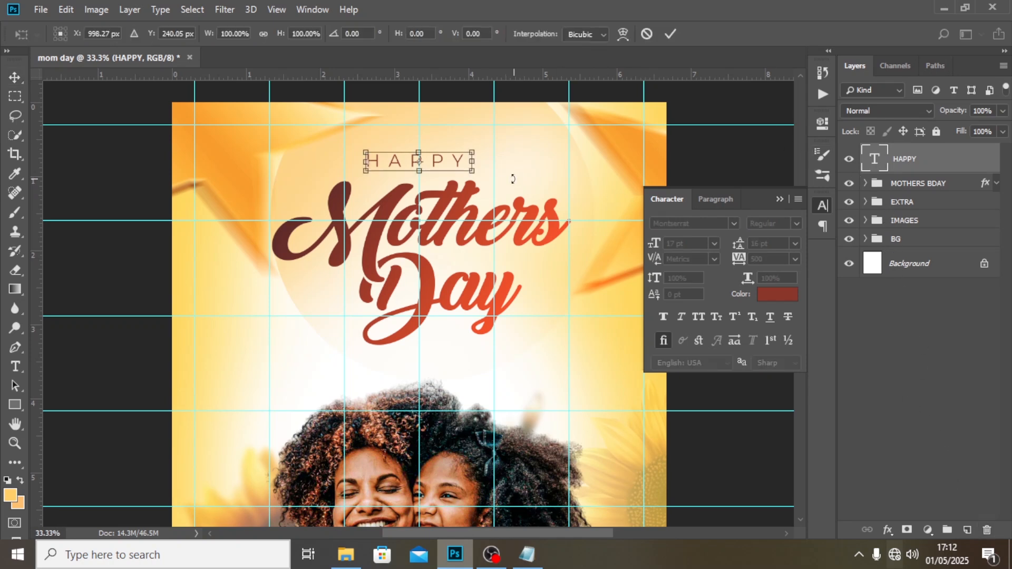
right_click(502, 173)
click(528, 263)
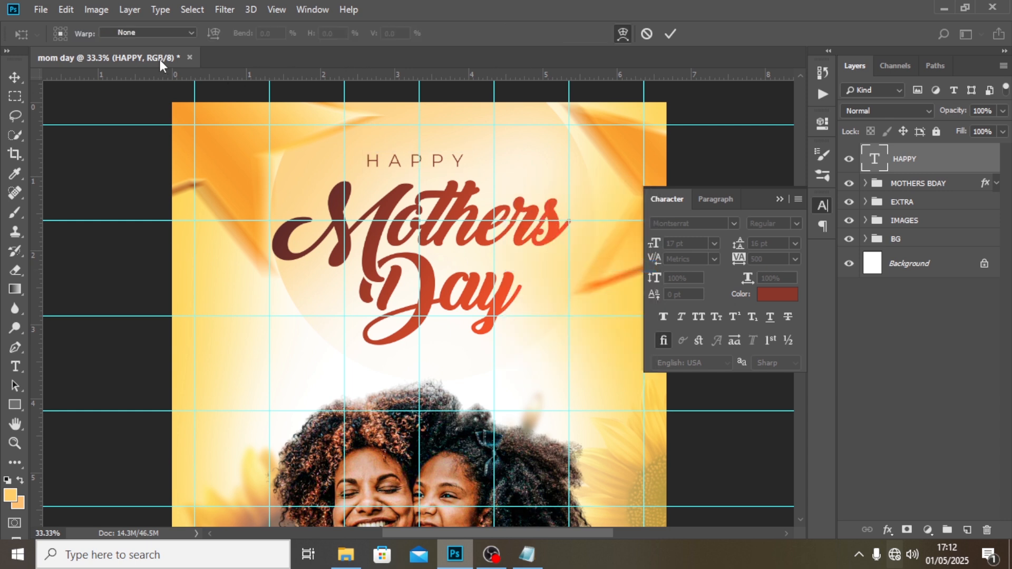
click(190, 35)
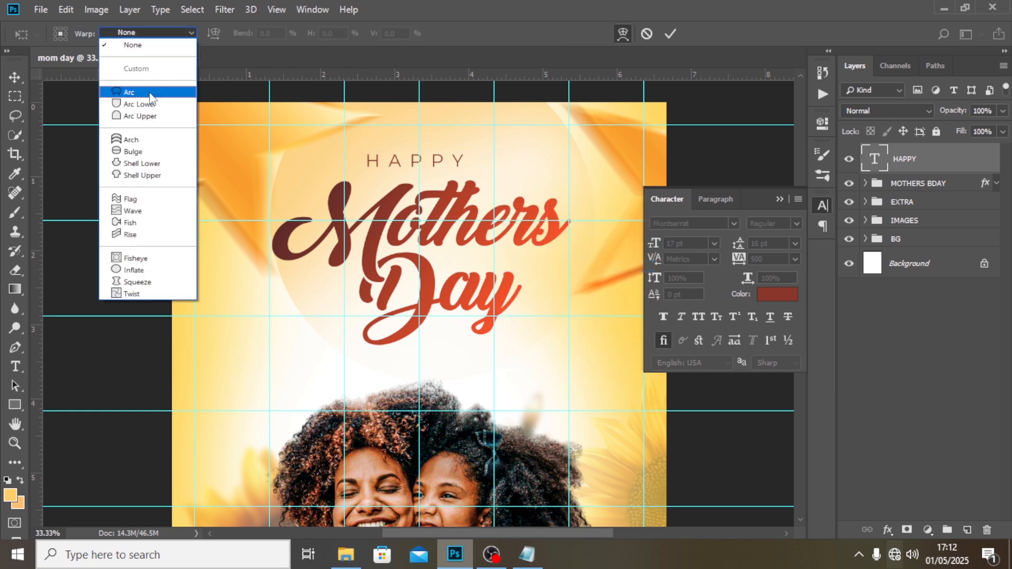
click(148, 93)
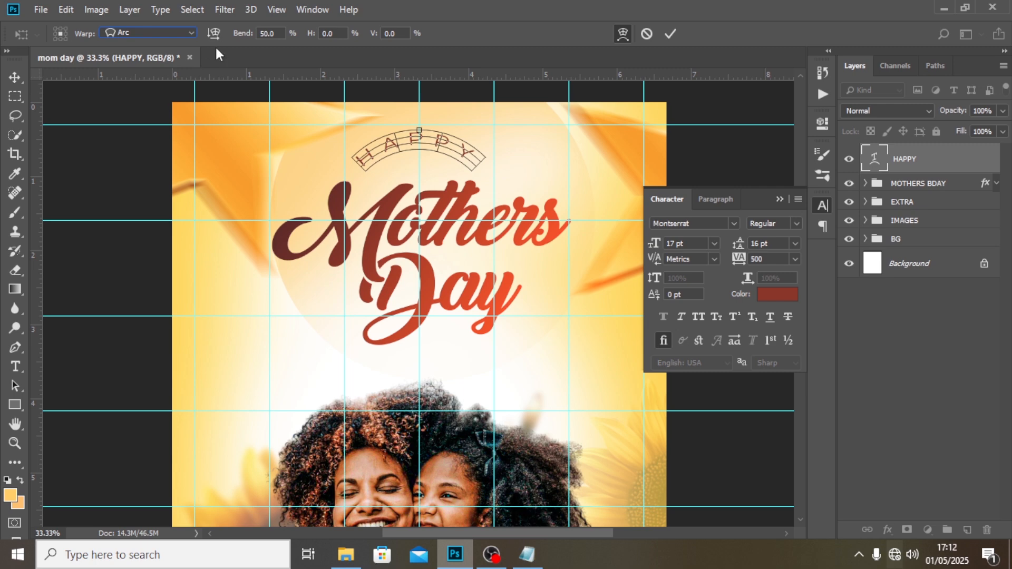
double_click(404, 8)
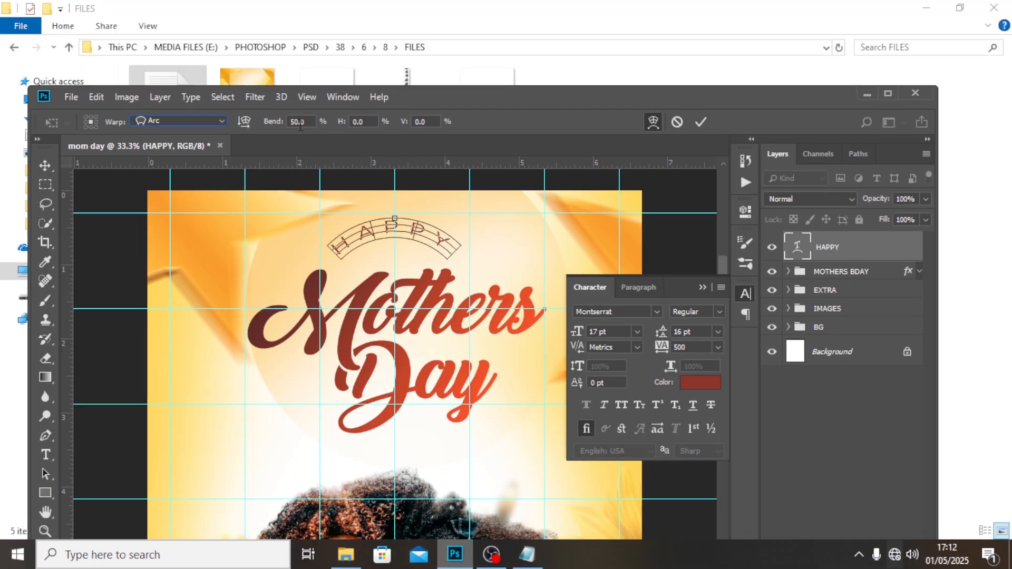
click(309, 121)
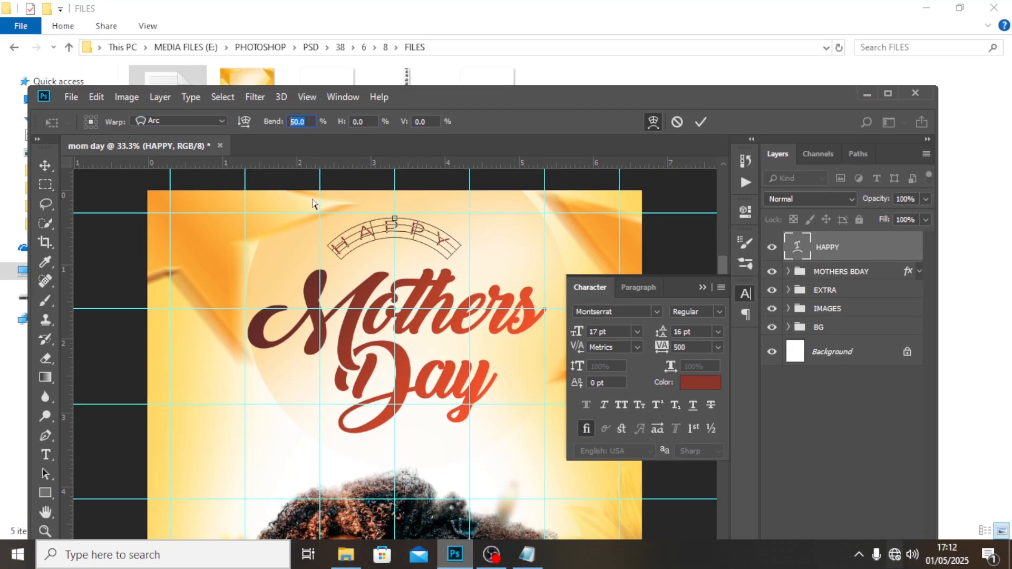
text(27)
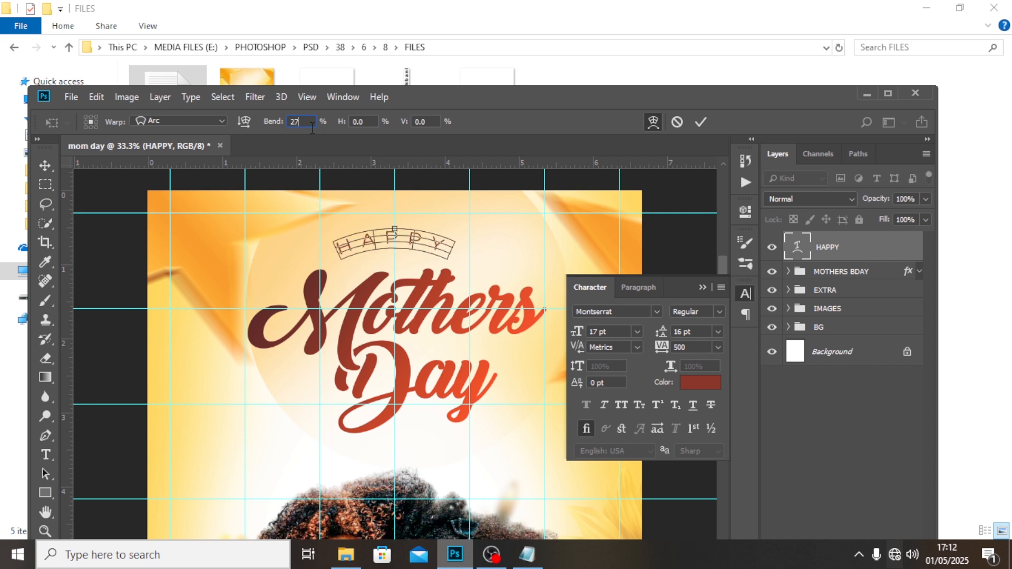
click(242, 123)
click(242, 124)
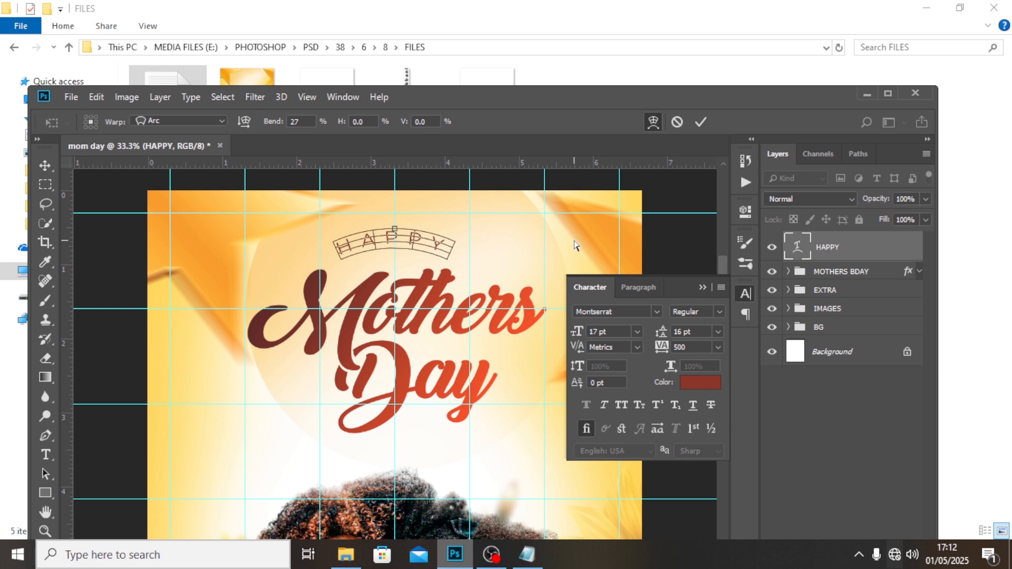
double_click(508, 92)
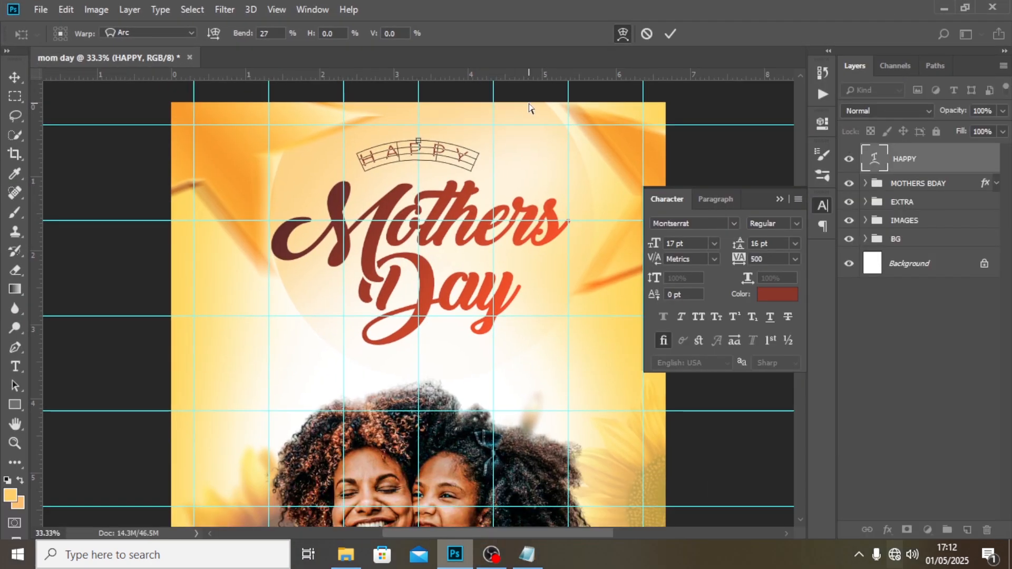
key(Return)
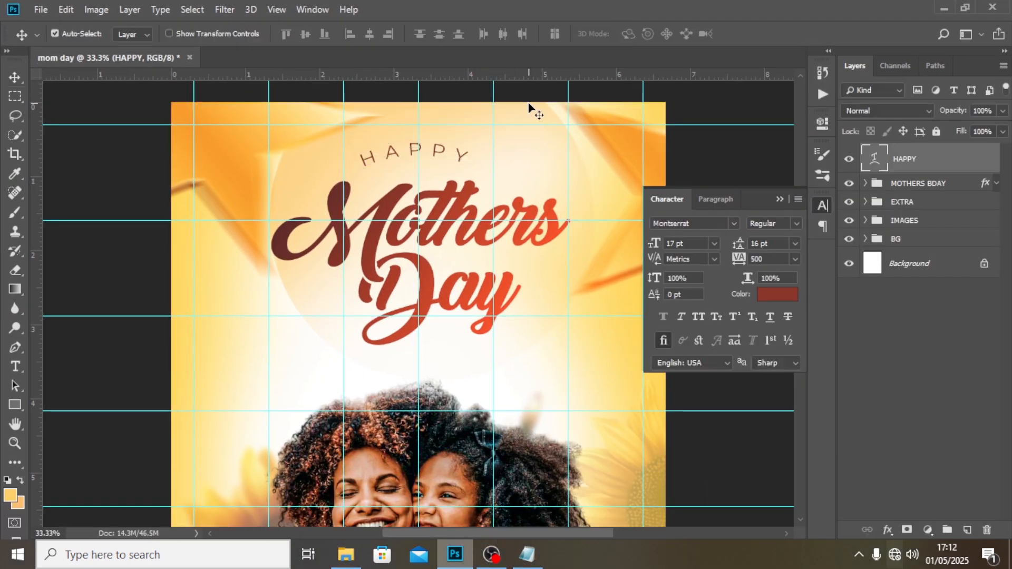
key(ctrl+t)
key(Return)
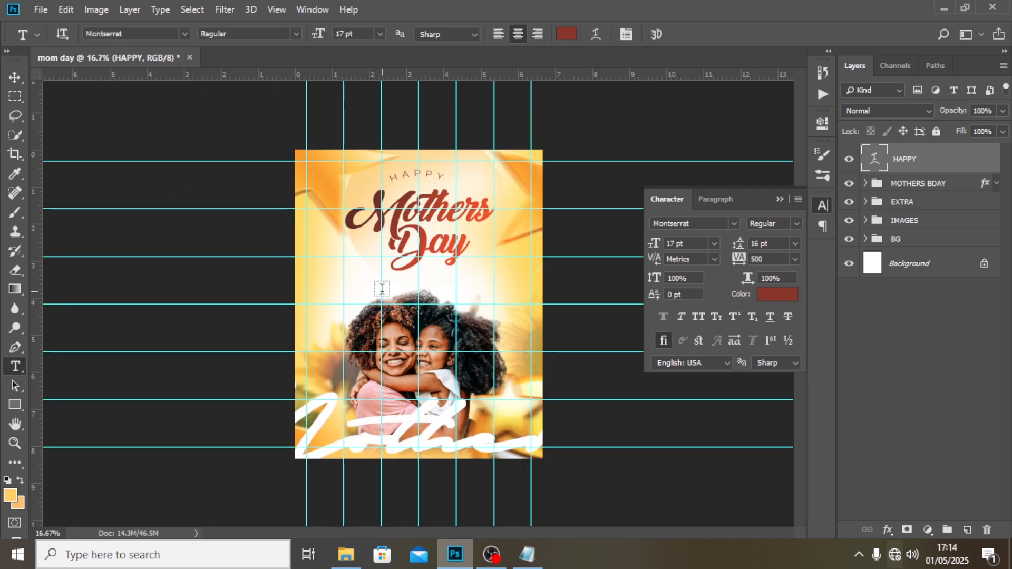
Add a text layer below the title with the message copied from Notepad: "We are so lucky to have such a special client. Happy Mothers day to you all. Best wishes".
click(381, 290)
click(526, 553)
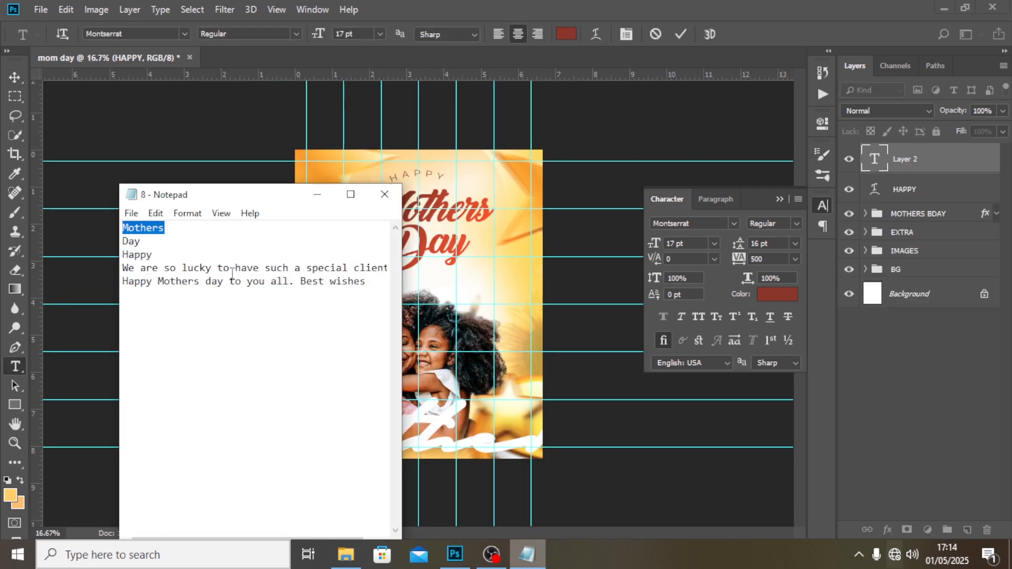
drag(365, 290, 104, 262)
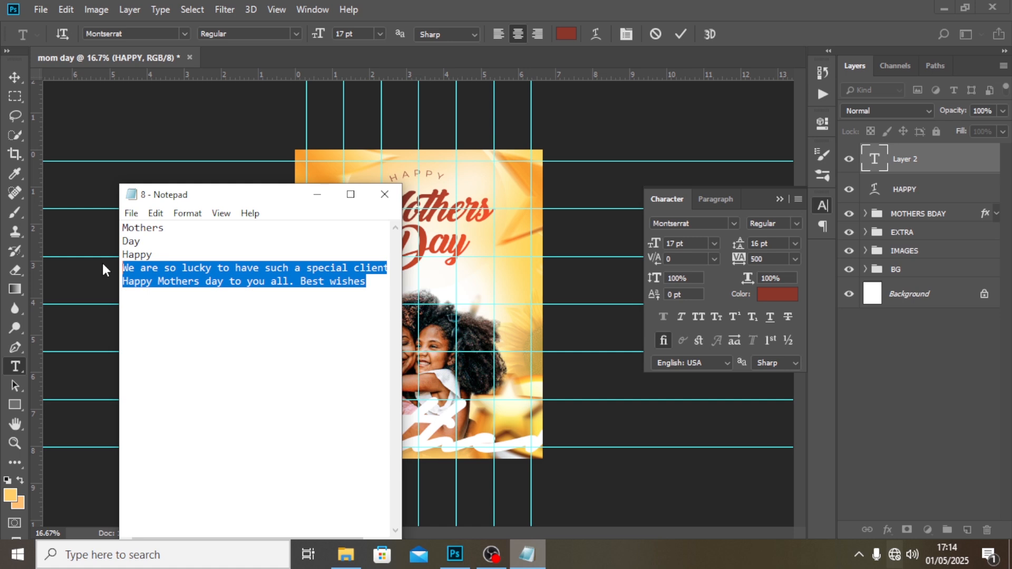
click(444, 2)
key(ctrl+v)
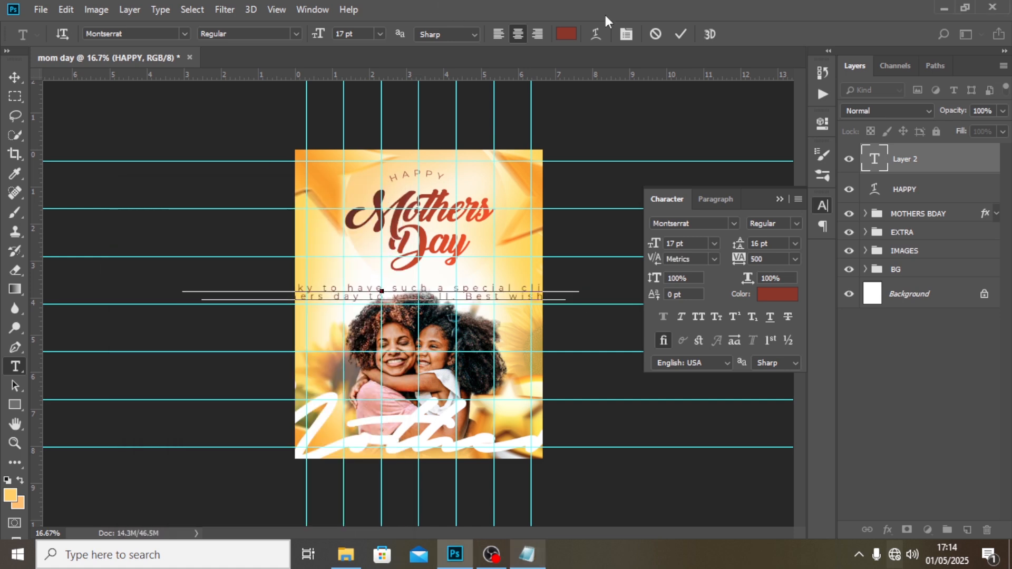
click(891, 157)
Format the message text with tracking 0, font size 12 pt and leading 13 pt.
drag(766, 260, 708, 236)
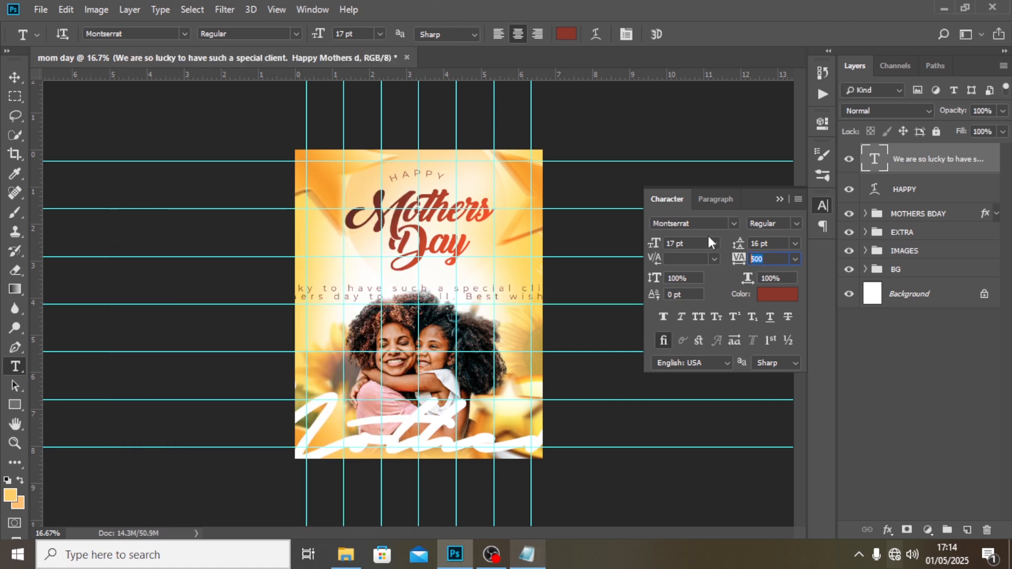
text(0)
key(Return)
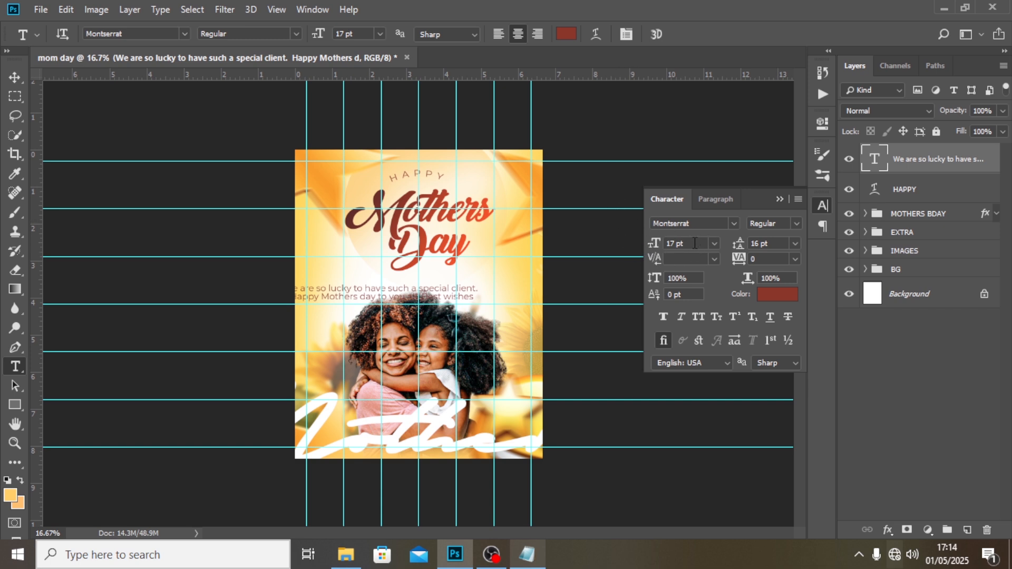
click(694, 242)
text(12)
key(Return)
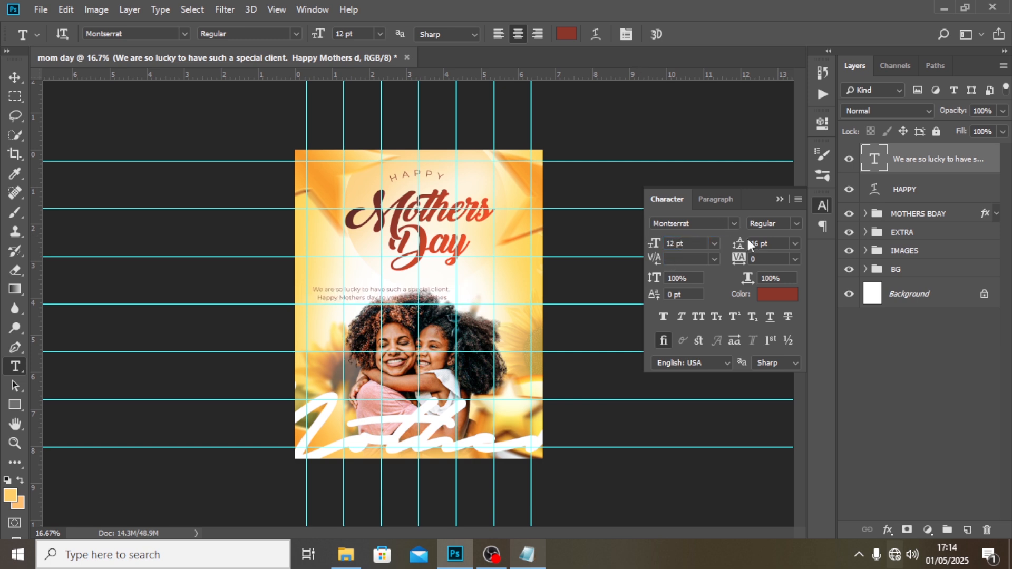
click(769, 242)
text(13)
key(Return)
Move the message text into the gap between the Day title and the daughter's and mother's heads.
click(14, 78)
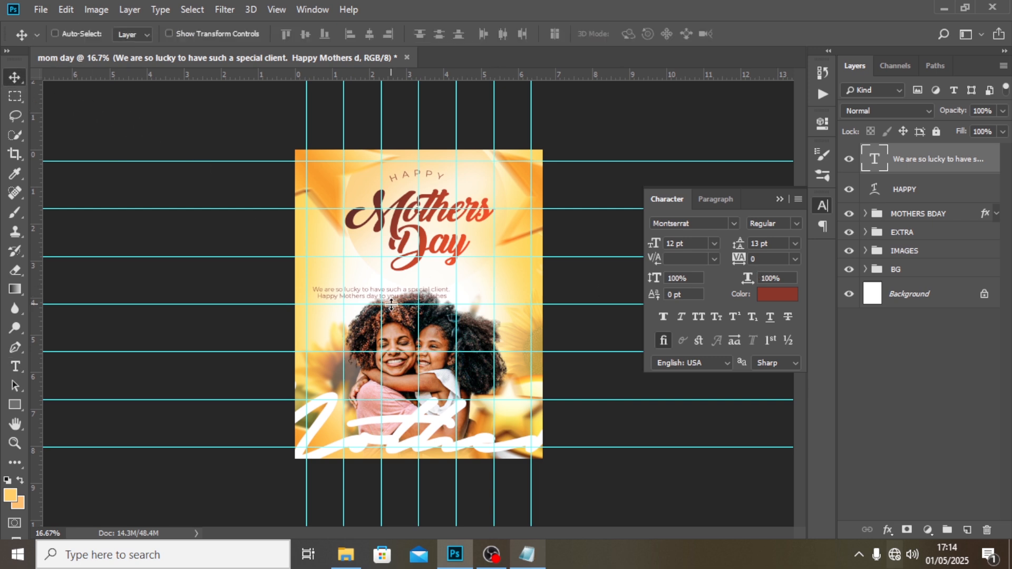
drag(390, 305, 443, 295)
click(715, 199)
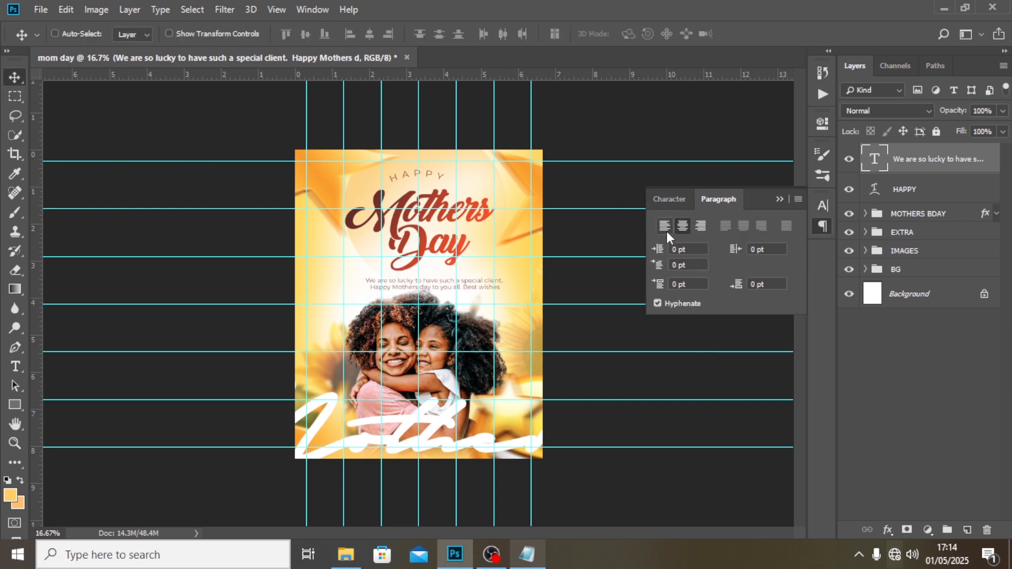
click(669, 199)
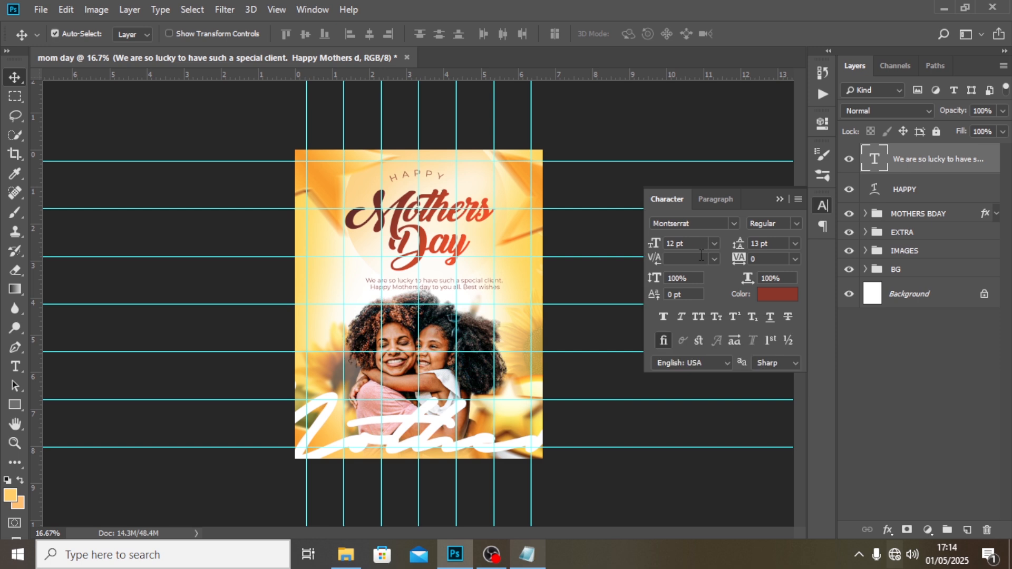
Nudge the message text onto the middle vertical guide at about X 990 px, Y 1062 px, and hide the guides.
key(ctrl+t)
key(shift+Left)
key(shift+Left)
key(shift+Left)
key(shift+Left)
key(shift+Left)
key(shift+Left)
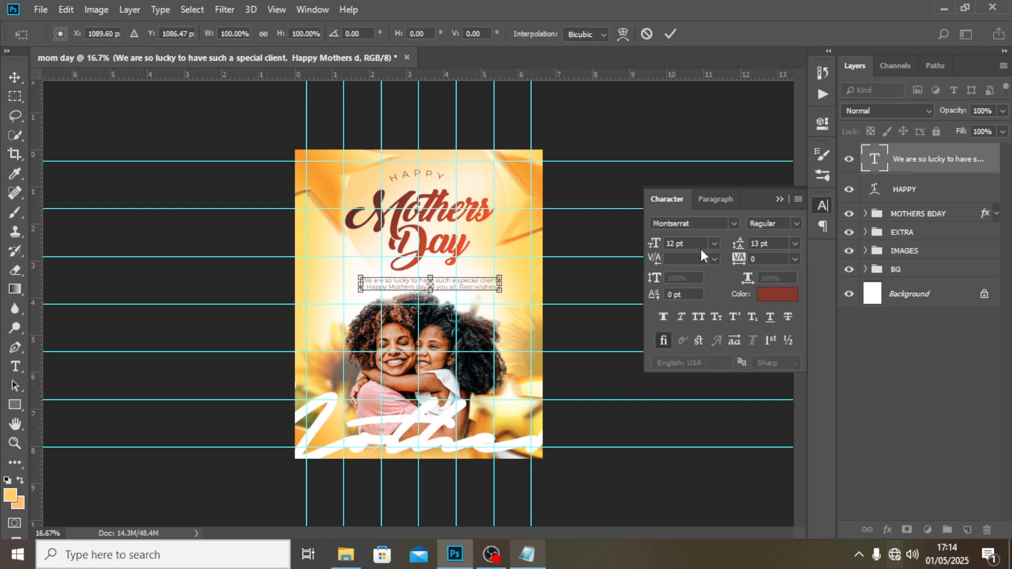
key(shift+Left)
key(shift+Left)
key(shift+Left)
key(shift+Left)
key(shift+Left)
key(shift+Left)
key(shift+Left)
key(shift+Left)
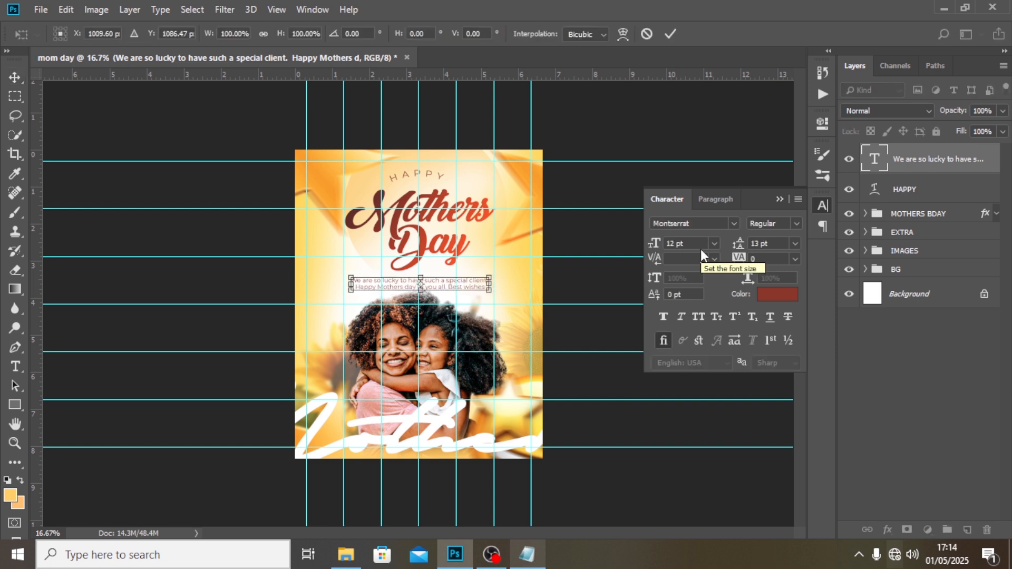
key(shift+Up)
key(shift+Up)
key(shift+Up)
key(shift+Up)
key(shift+Up)
key(shift+Up)
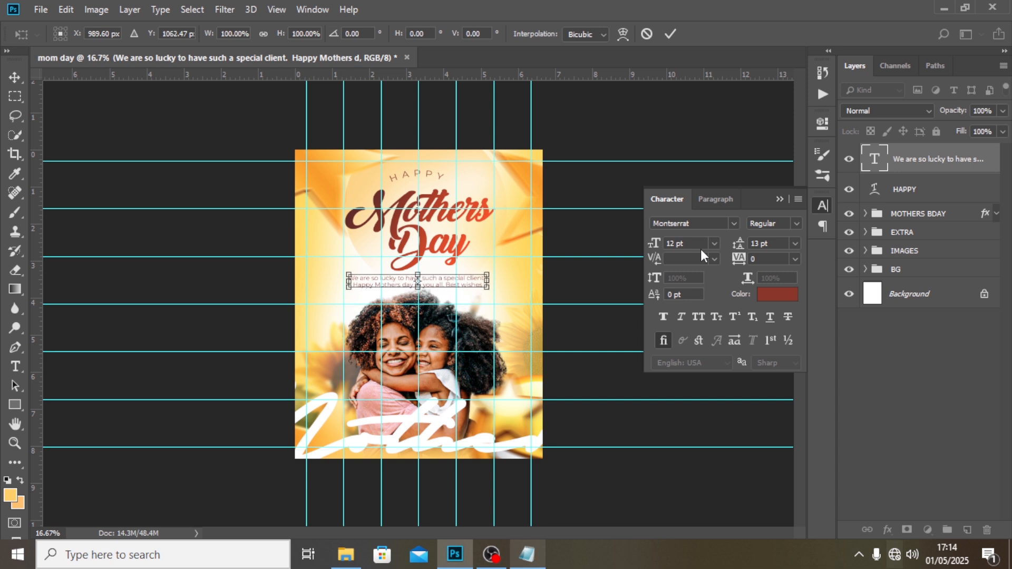
key(Return)
key(ctrl+semicolon)
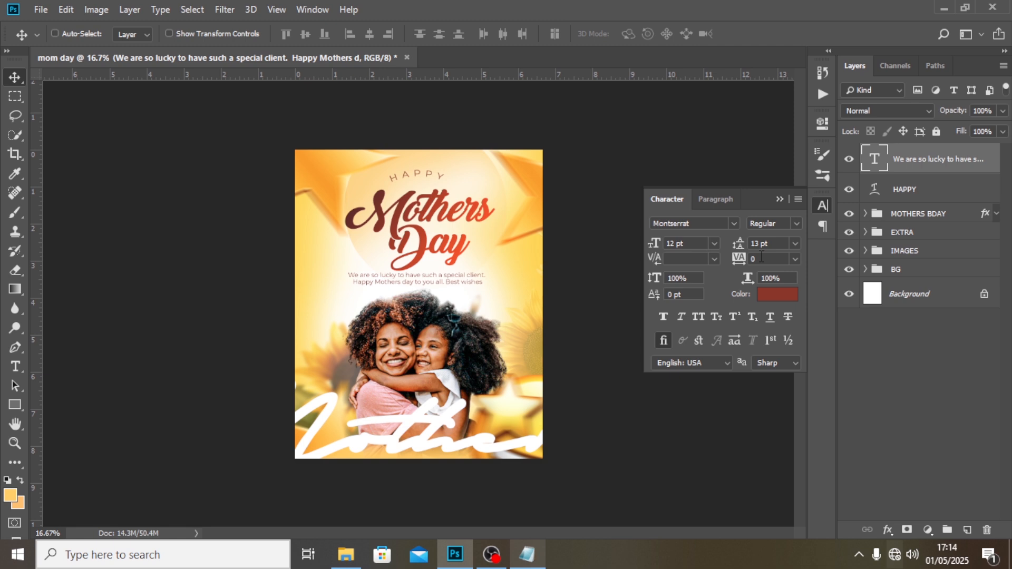
Recolour the message text with a dark red sampled from the Mothers title.
click(773, 295)
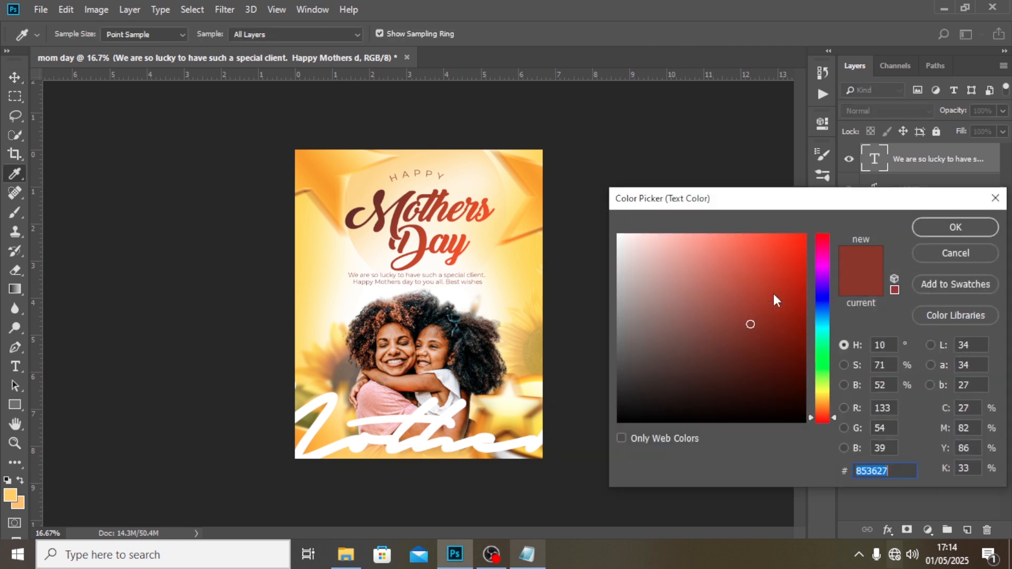
click(402, 202)
click(954, 227)
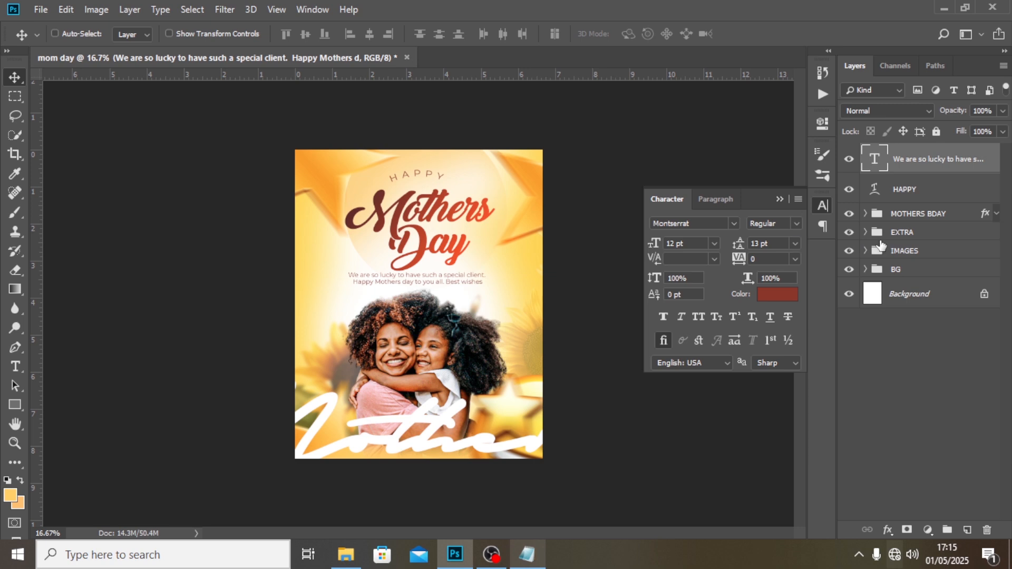
Raise the MOTHERS BDAY group closer to the HAPPY text, to about Y 594 px, and check its centring against the guides.
click(904, 216)
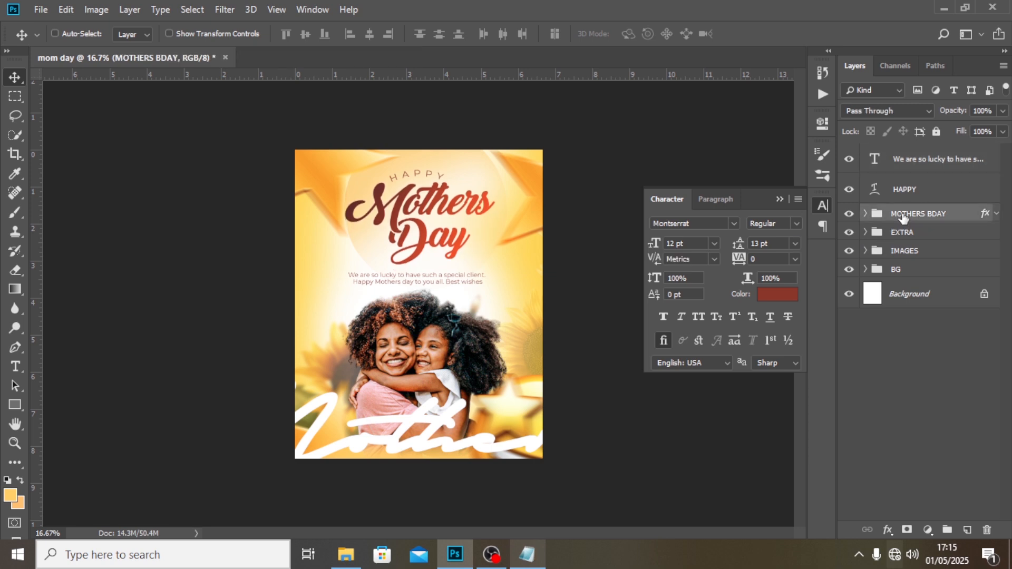
key(ctrl+semicolon)
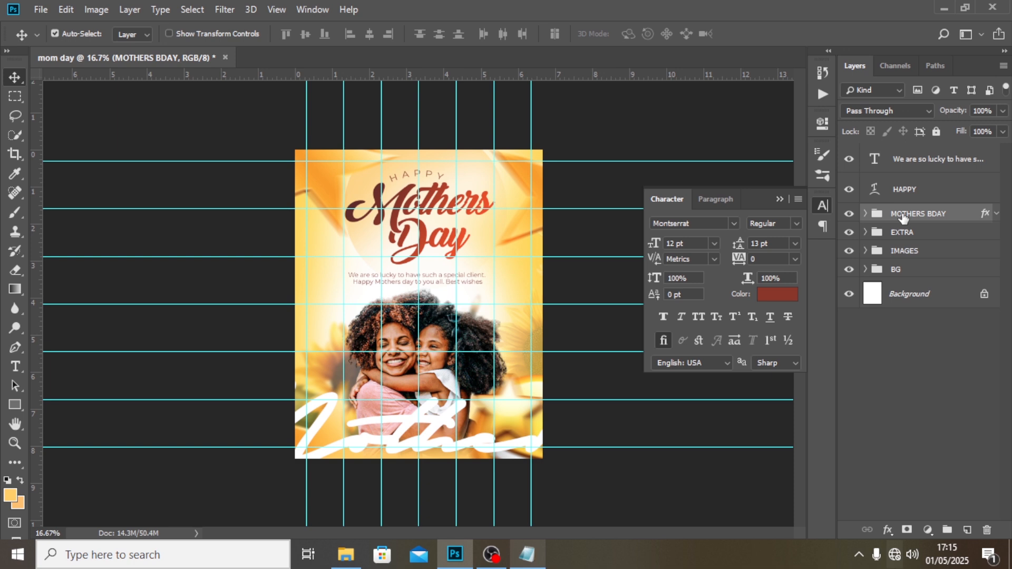
key(ctrl+t)
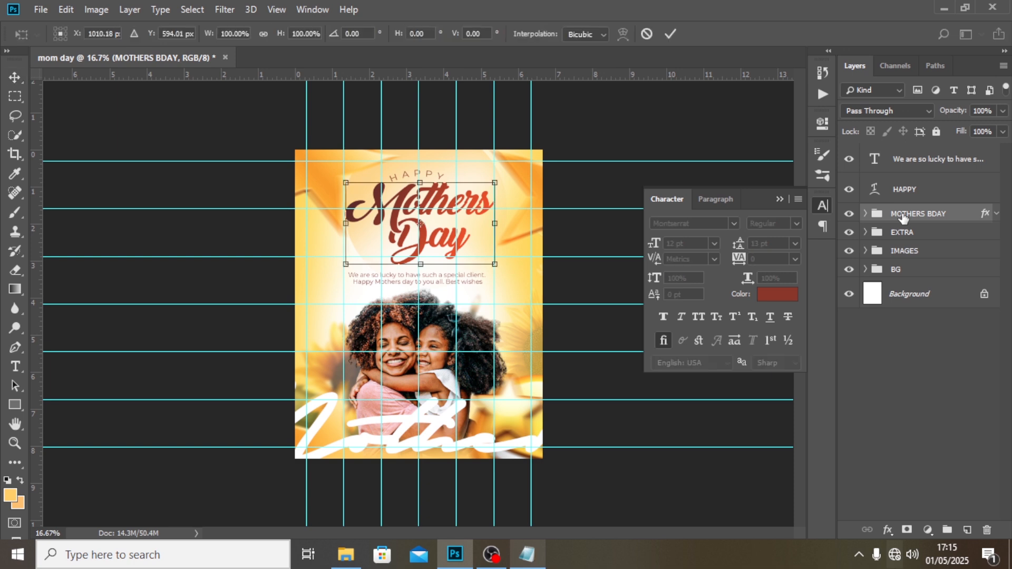
key(Return)
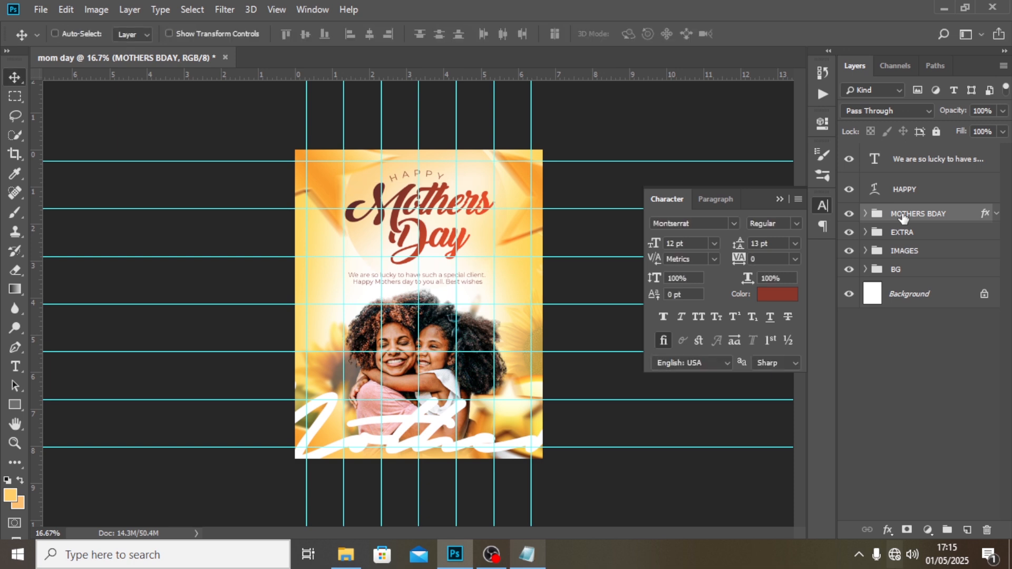
Group the message and HAPPY text layers, name the group MESSAGE, and hide the guides.
click(914, 164)
ctrl+click(910, 191)
key(ctrl+semicolon)
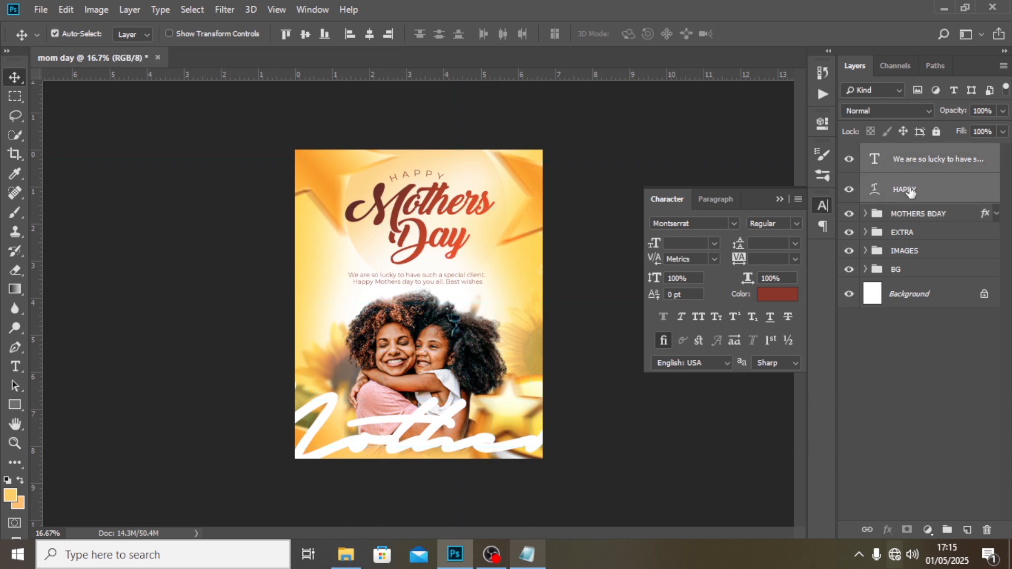
key(ctrl+g)
double_click(916, 152)
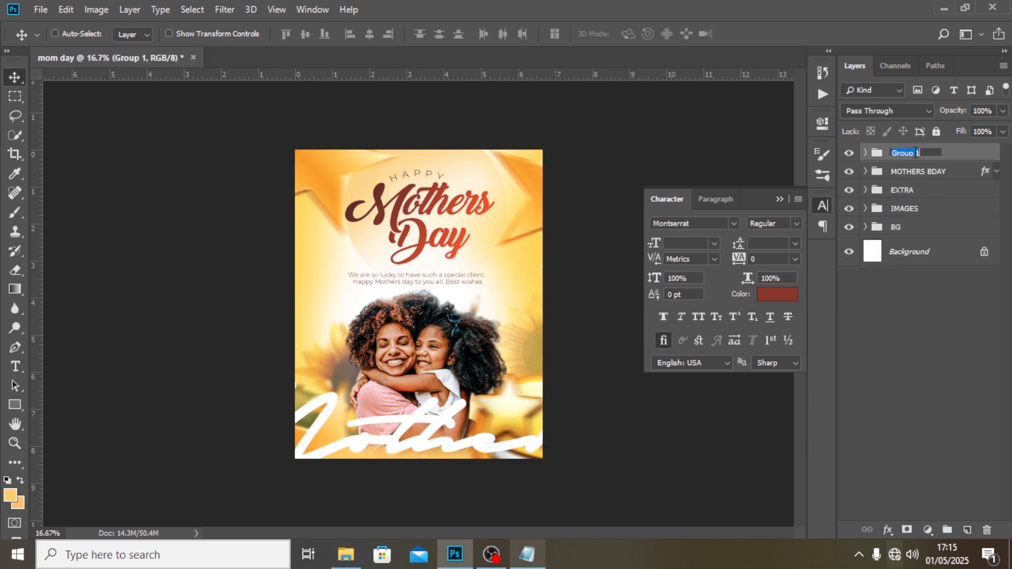
text(me)
key(Return)
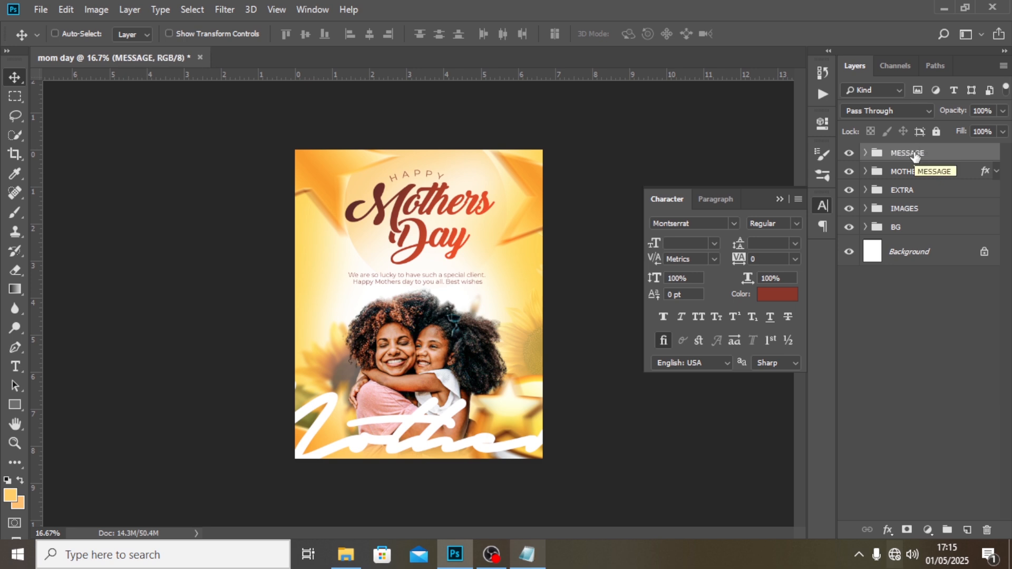
Place the HANDLES copy image as an embedded file and move it beside the flyer's left edge, level with the message text.
click(42, 9)
click(68, 275)
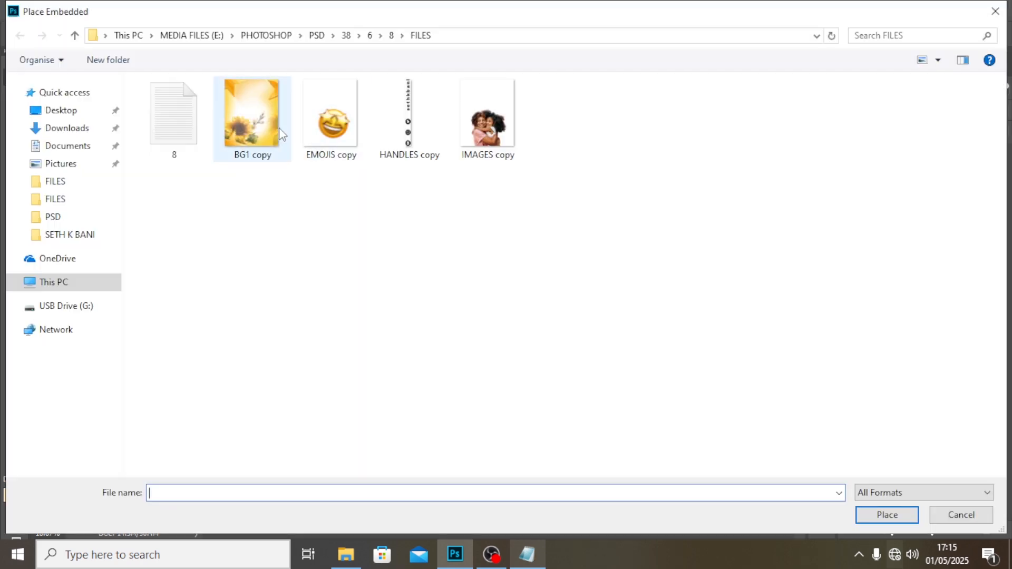
click(409, 115)
click(886, 515)
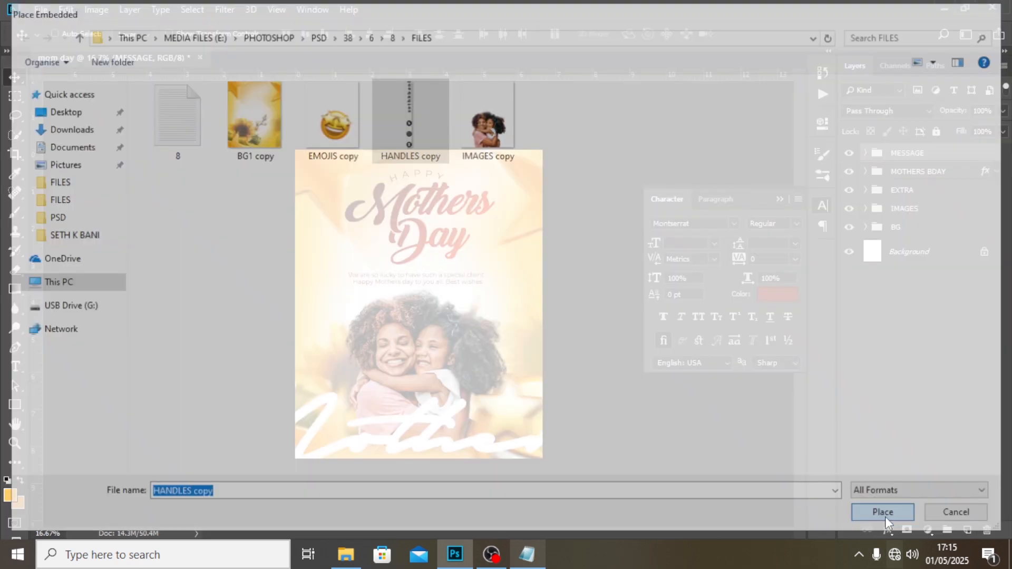
key(Return)
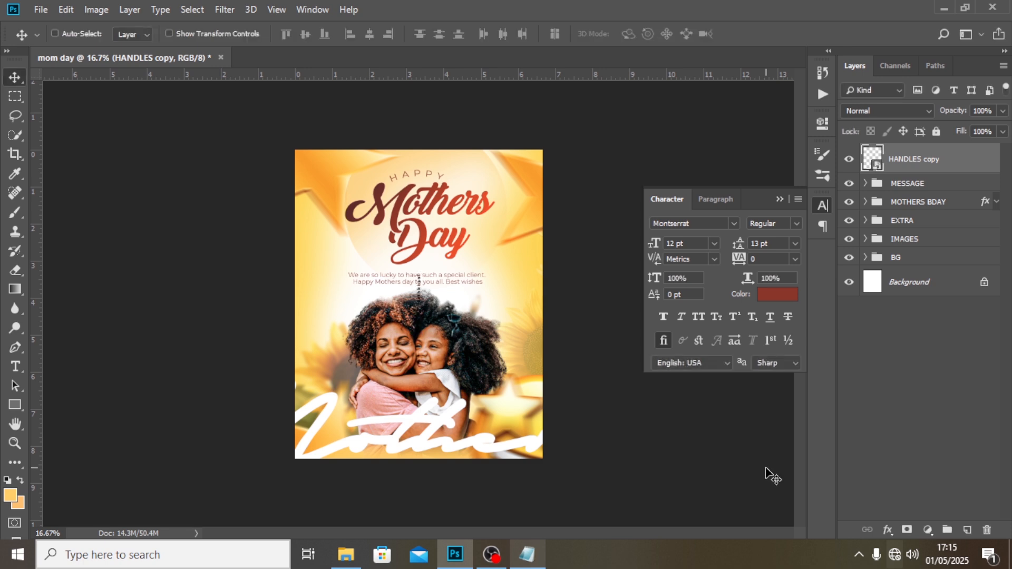
drag(437, 323, 340, 302)
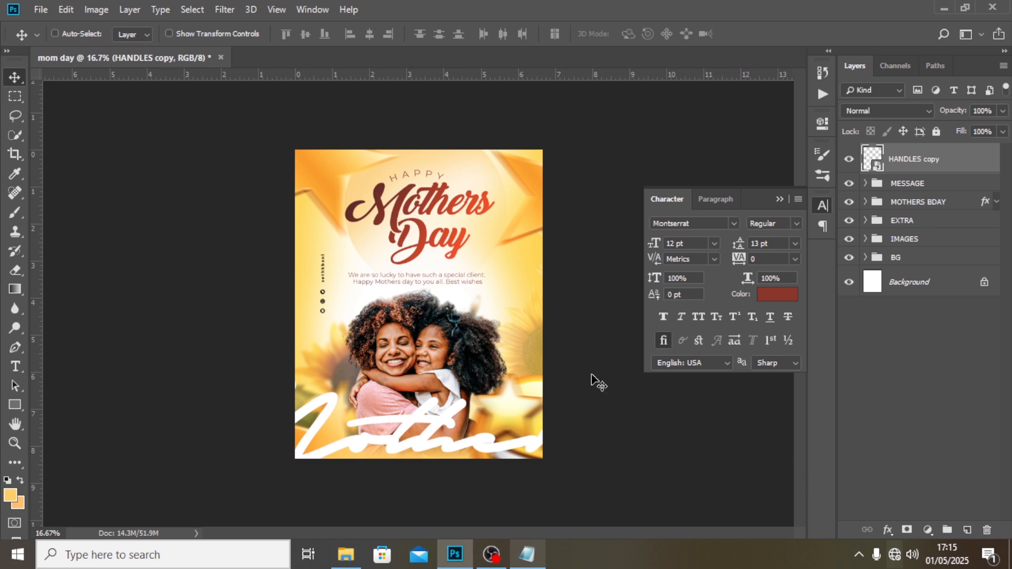
Add a Gradient Map adjustment layer above the HANDLES copy layer and set its dark colour stop to #510000.
click(929, 528)
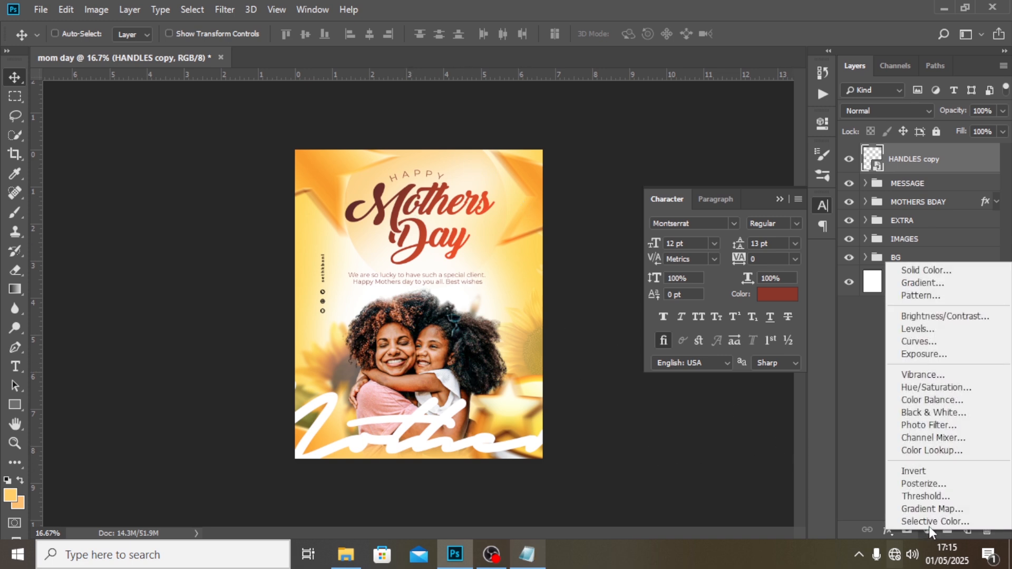
click(931, 511)
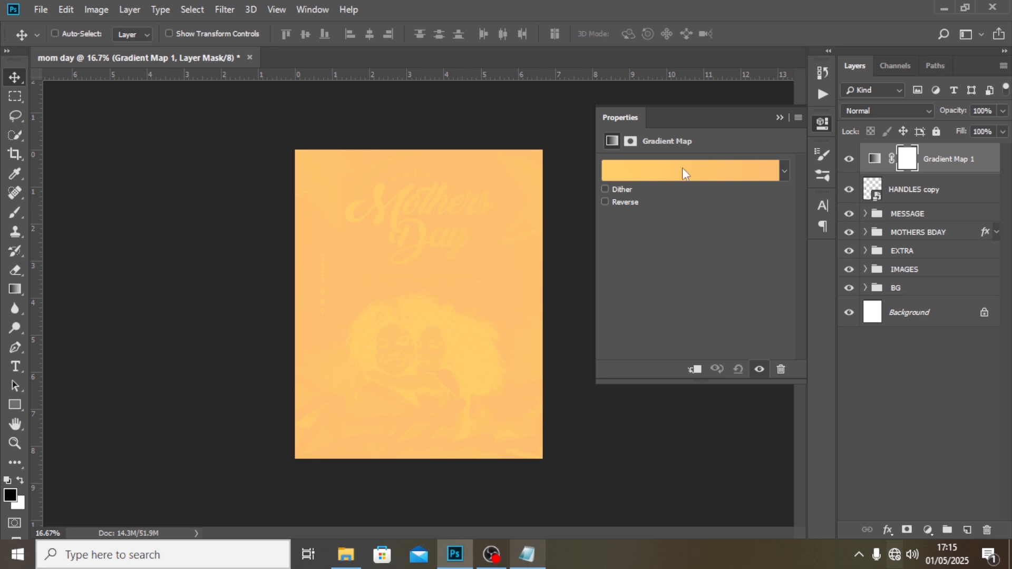
click(682, 168)
double_click(628, 306)
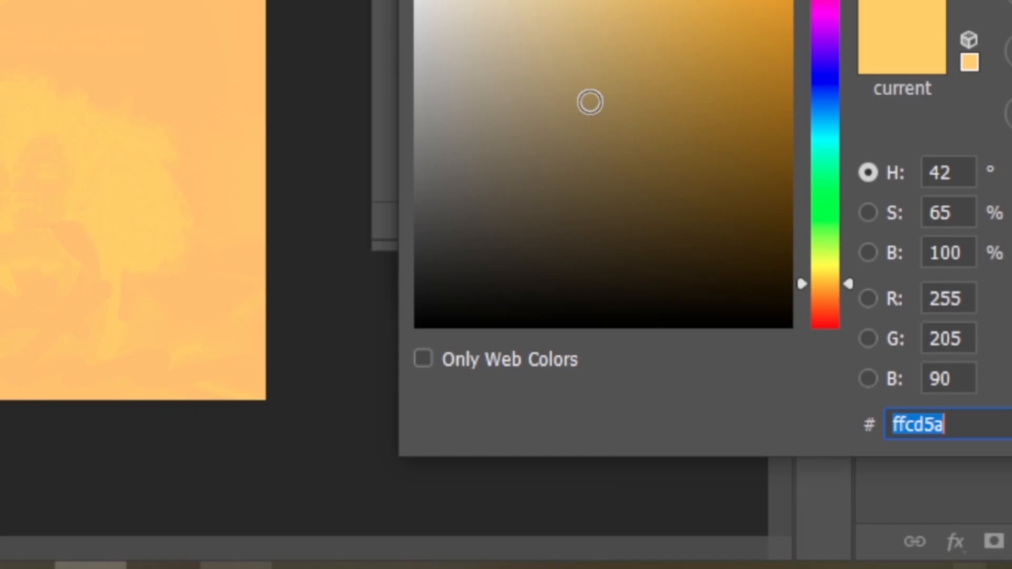
text(510000)
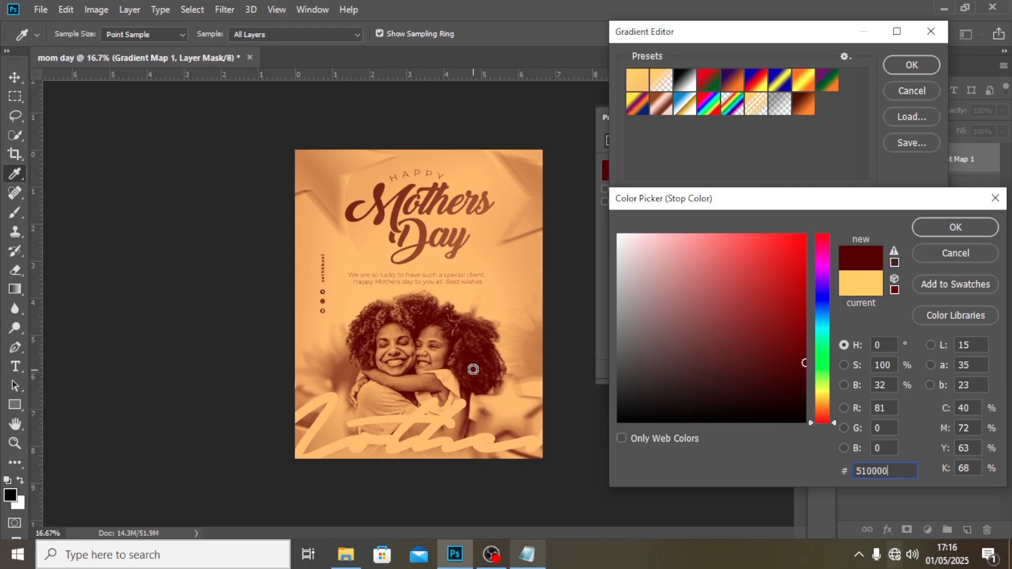
click(935, 230)
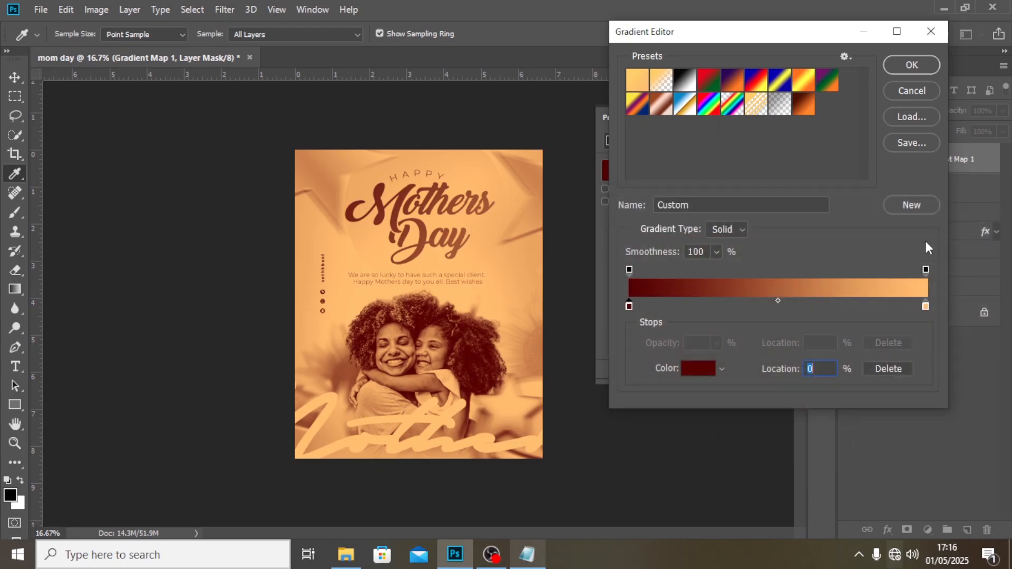
Set the gradient map's light colour stop to #FFD862 and accept the gradient.
double_click(925, 306)
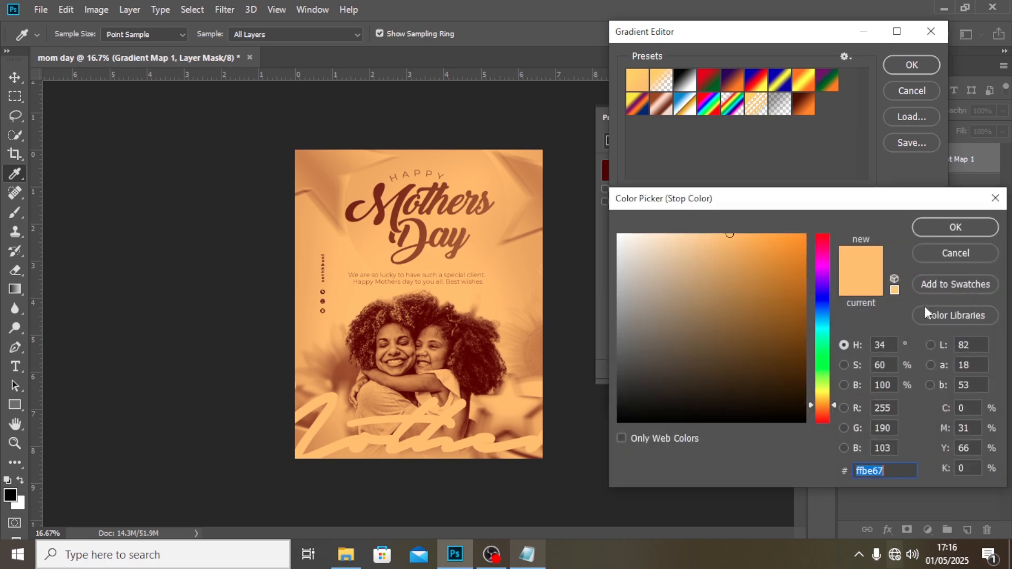
text(FF)
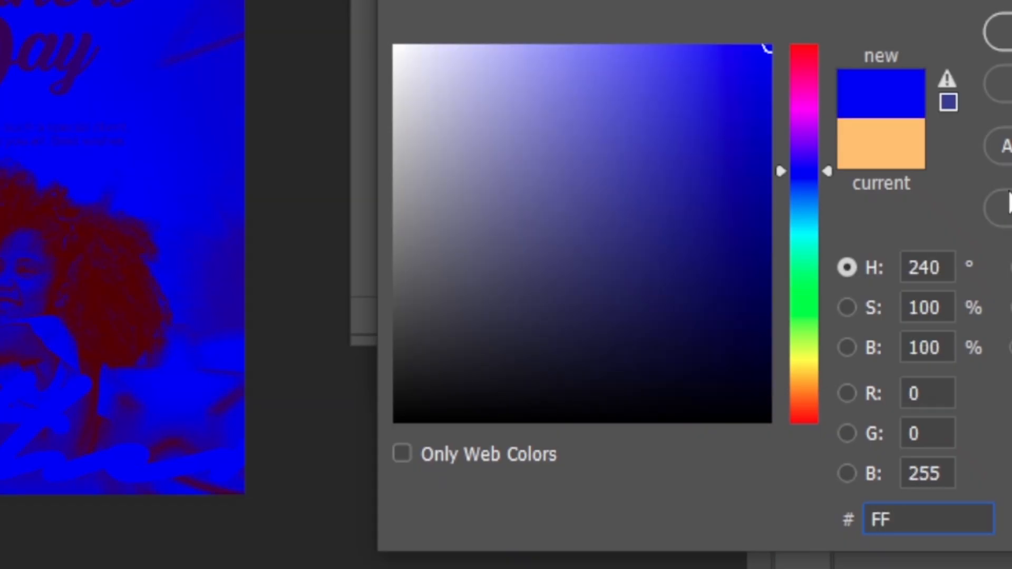
text(D8)
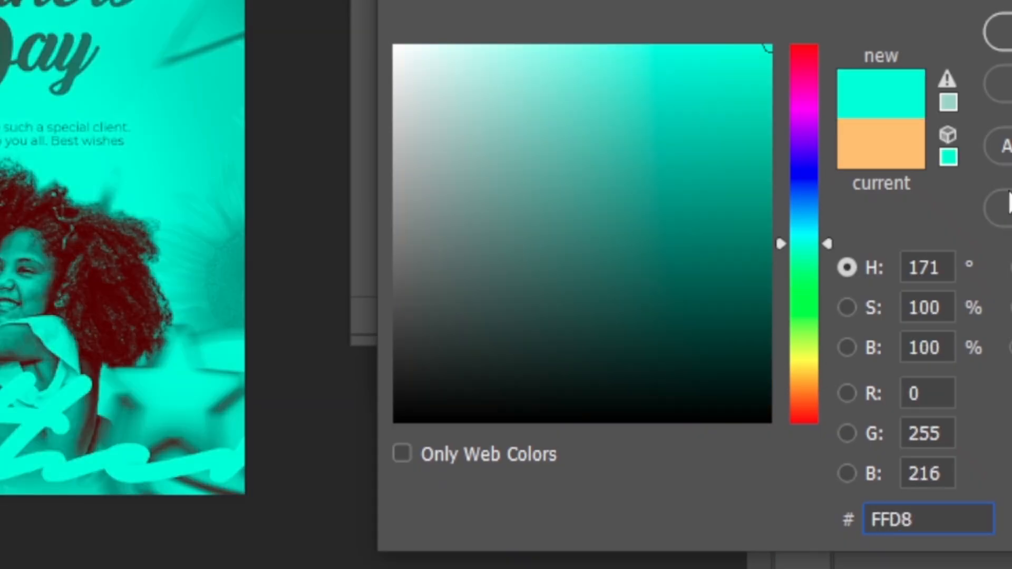
text(62)
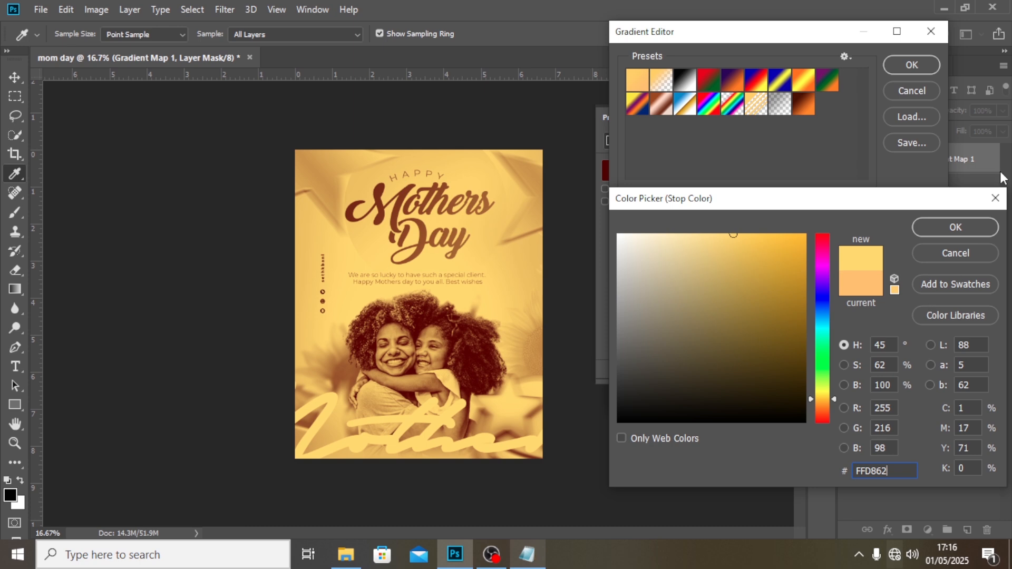
click(950, 226)
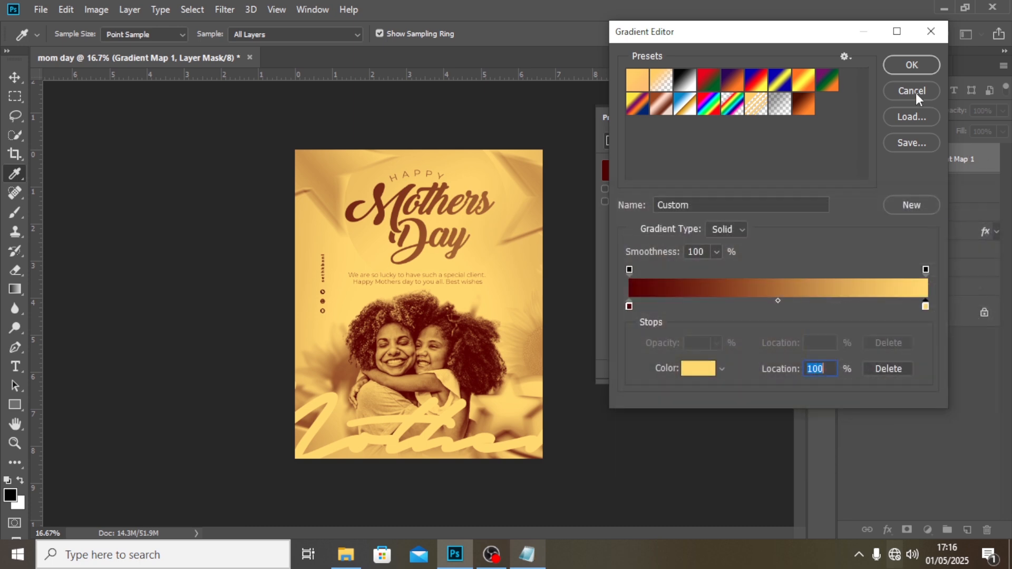
click(917, 67)
Change the gradient map layer's blend mode to Soft Light and collapse its properties.
click(904, 109)
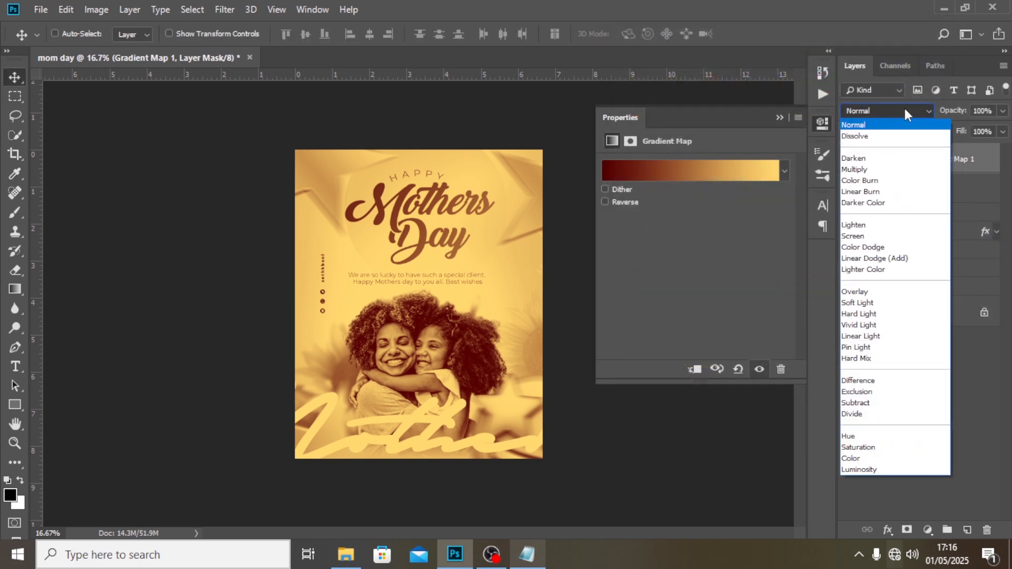
click(865, 303)
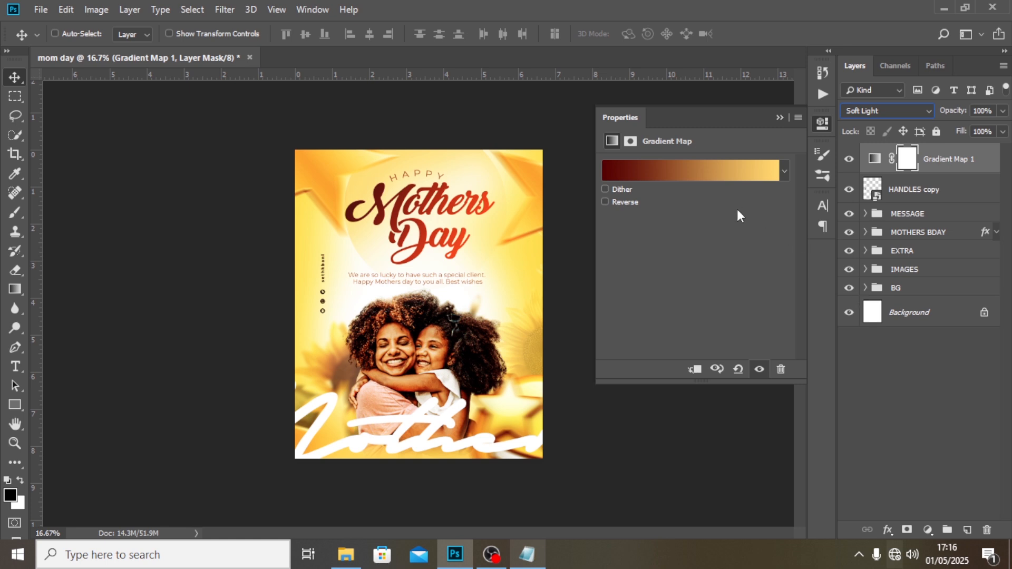
click(779, 117)
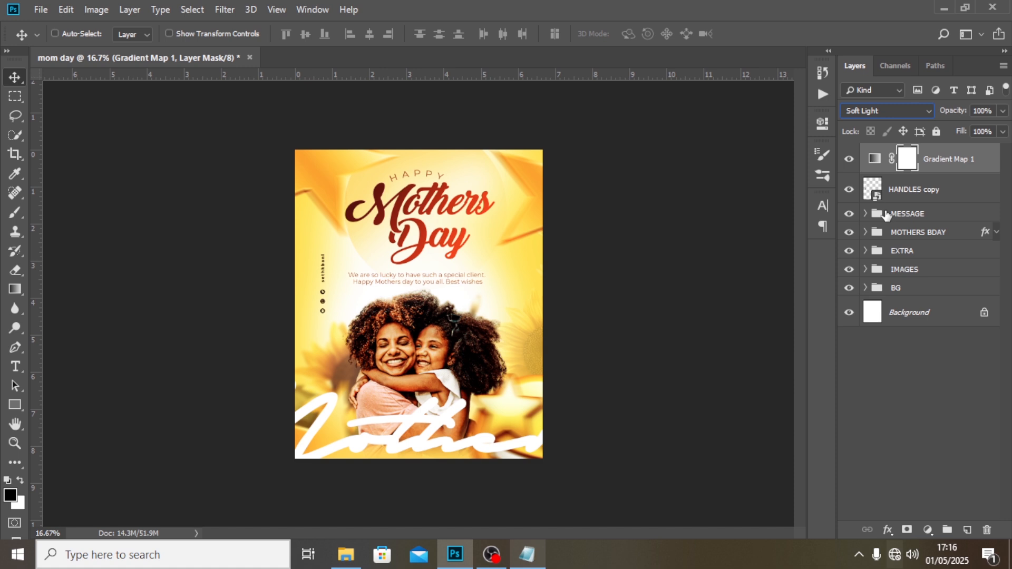
Add a new top layer and try a 600 px hard brush dab over the girl's hair in light yellow sampled from the flyer background.
click(967, 530)
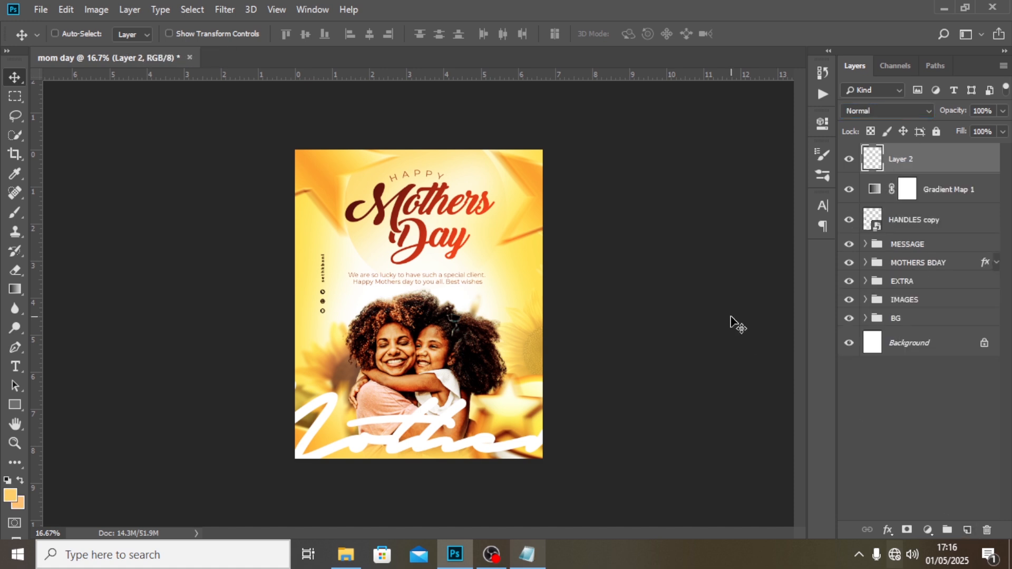
key(b)
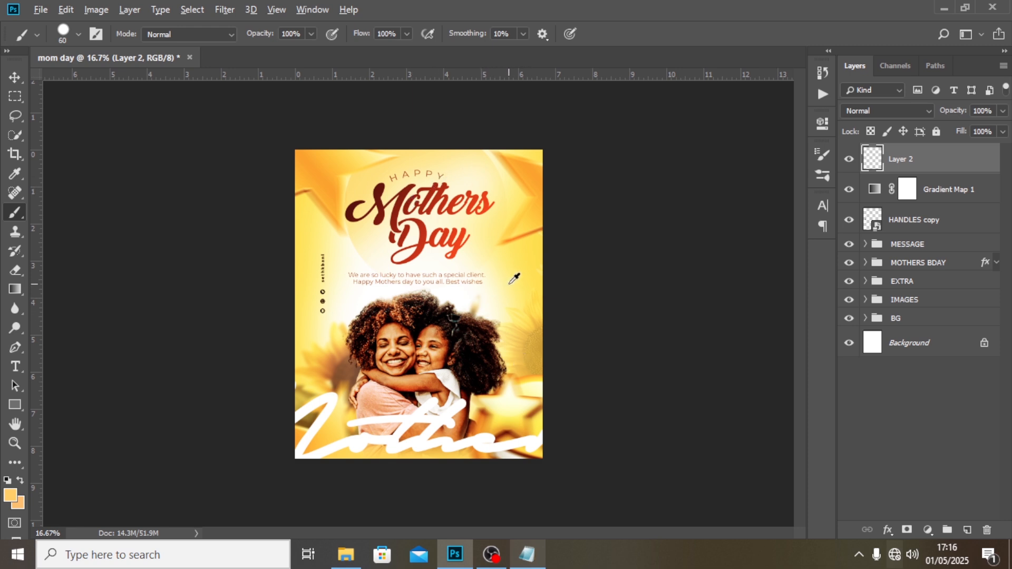
alt+click(510, 283)
key(bracketright)
key(bracketright)
key(bracketright)
key(bracketright)
key(bracketright)
key(bracketright)
key(bracketright)
key(bracketright)
key(bracketright)
key(bracketright)
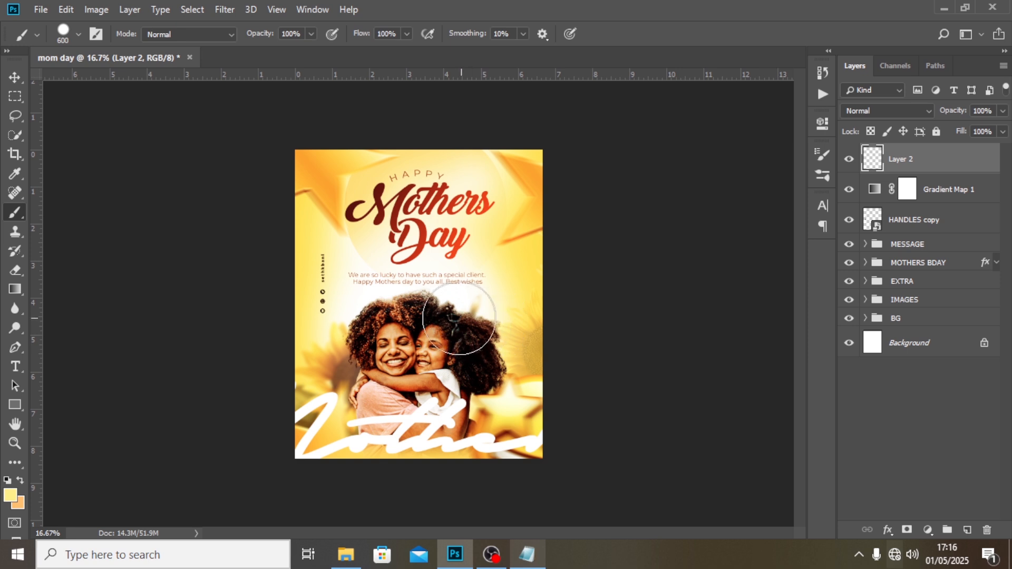
click(456, 318)
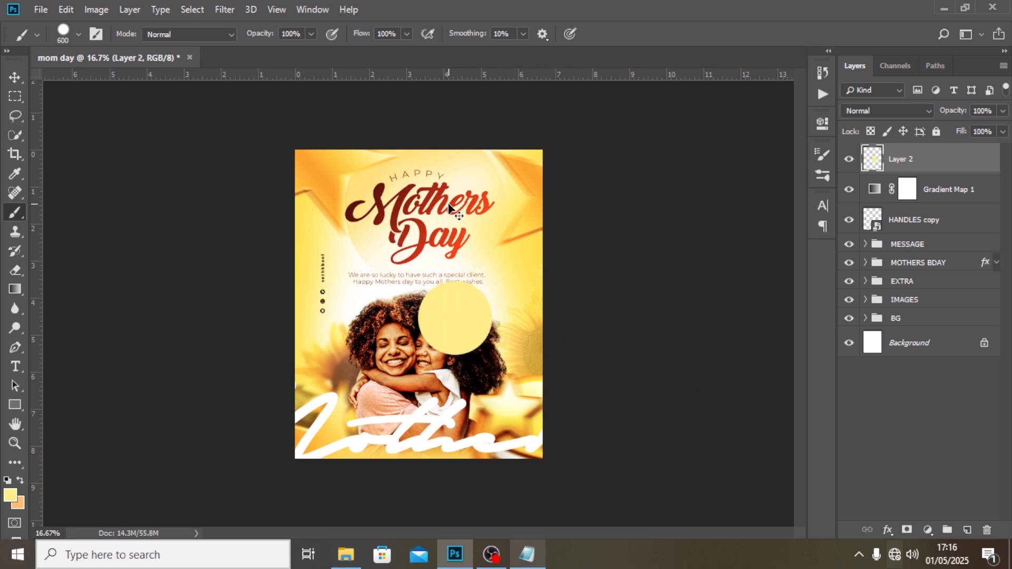
key(ctrl+z)
Switch to a soft round 600 px brush and paint one yellow glow spot on the girl's hair.
click(69, 31)
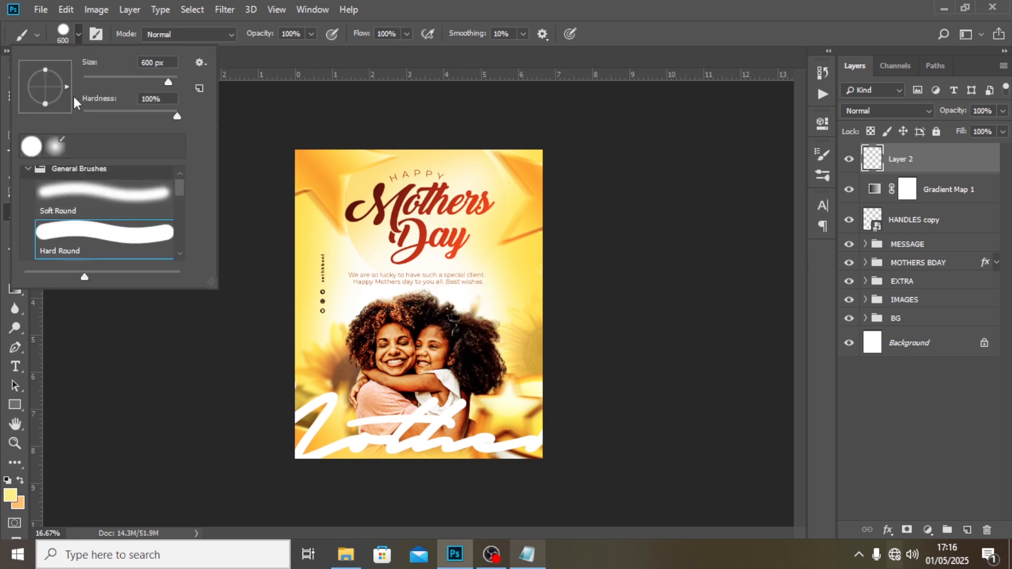
click(55, 147)
click(348, 9)
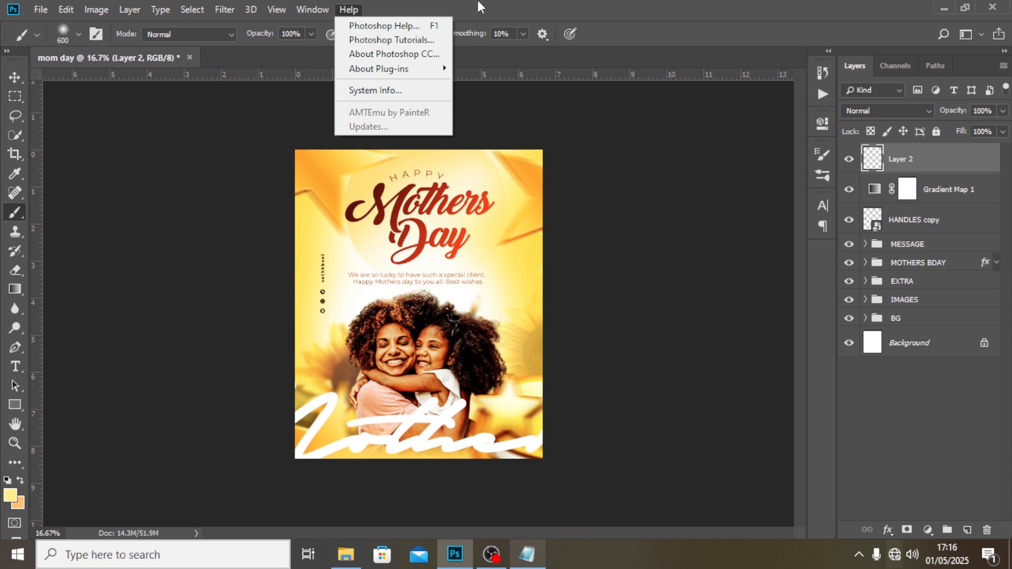
click(477, 348)
click(445, 316)
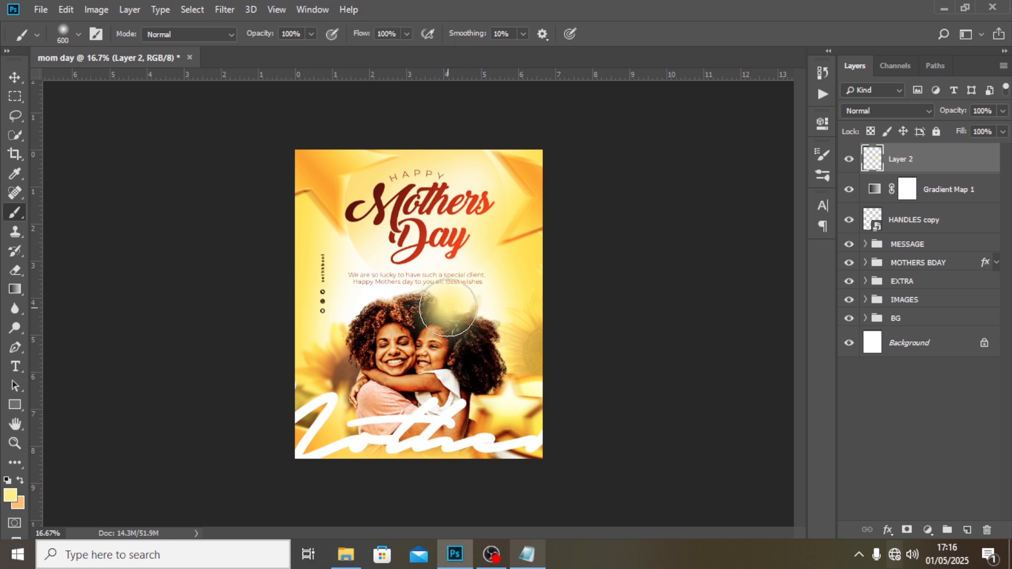
Set the glow layer's blend mode to Screen and move the glow toward the outer edge of the girl's hair.
click(897, 113)
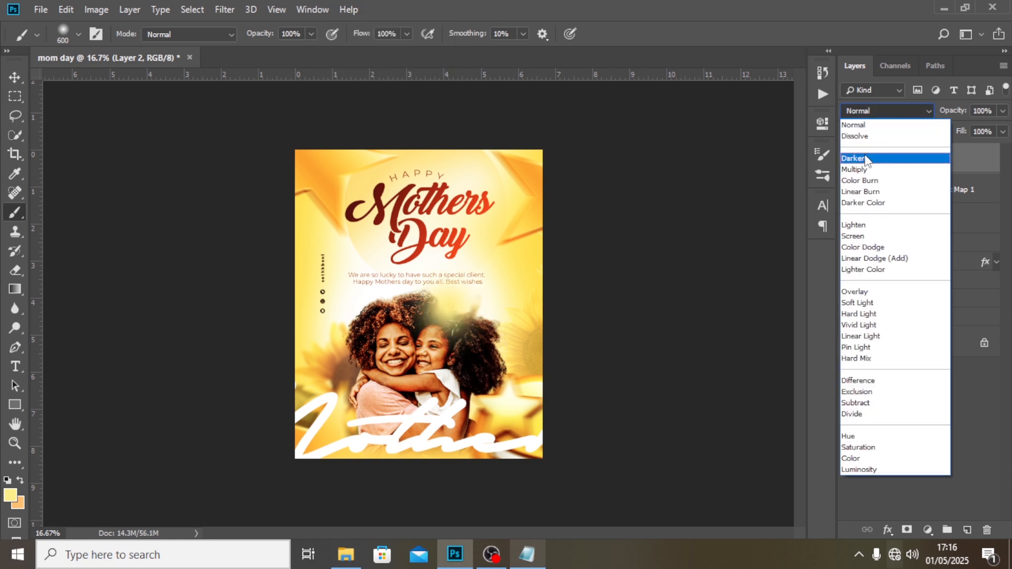
click(853, 236)
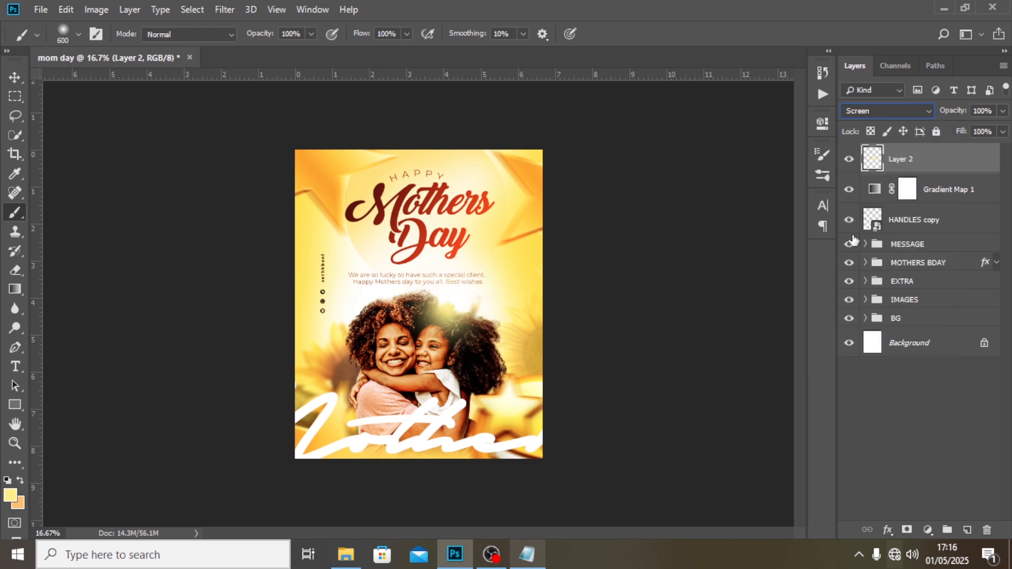
click(21, 78)
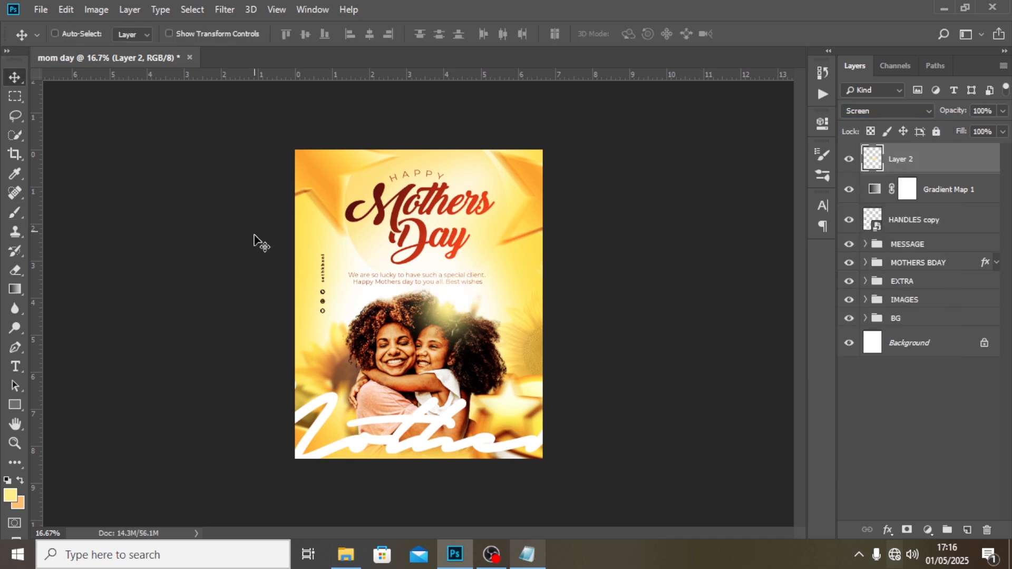
drag(471, 321, 537, 301)
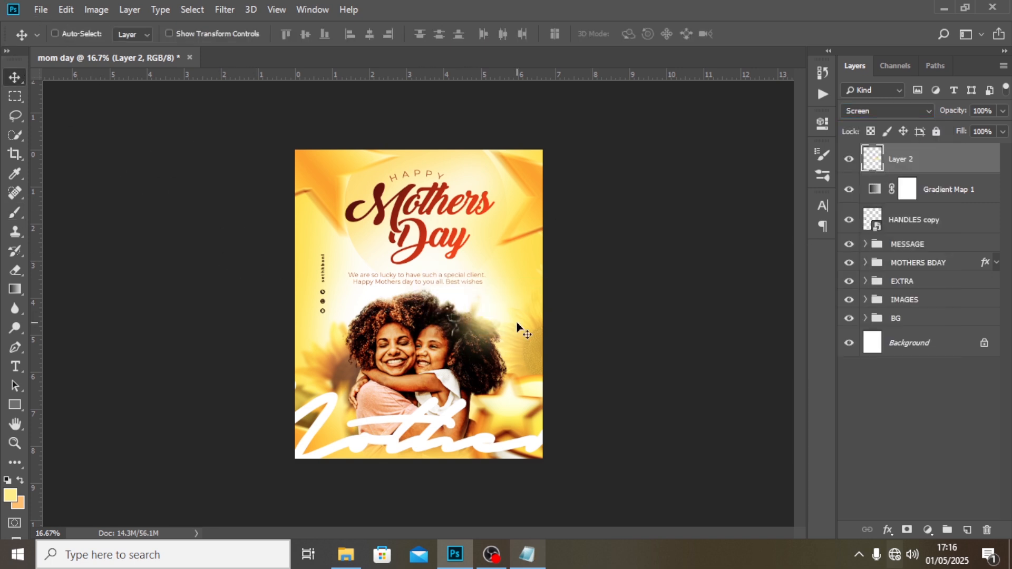
Enlarge the glow about its centre with Free Transform and shift it slightly toward the flyer's right edge.
key(ctrl+t)
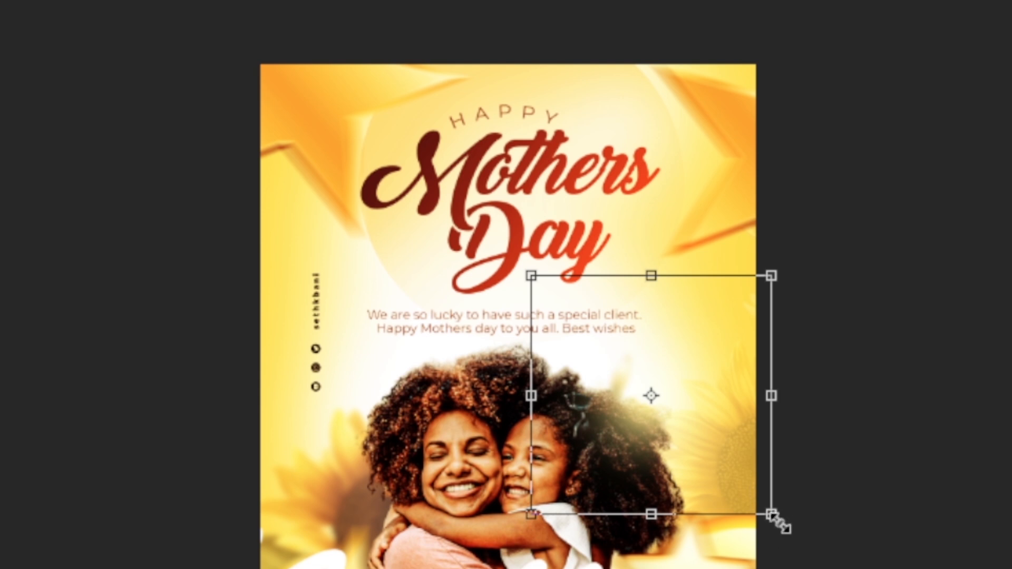
drag(773, 516, 831, 556)
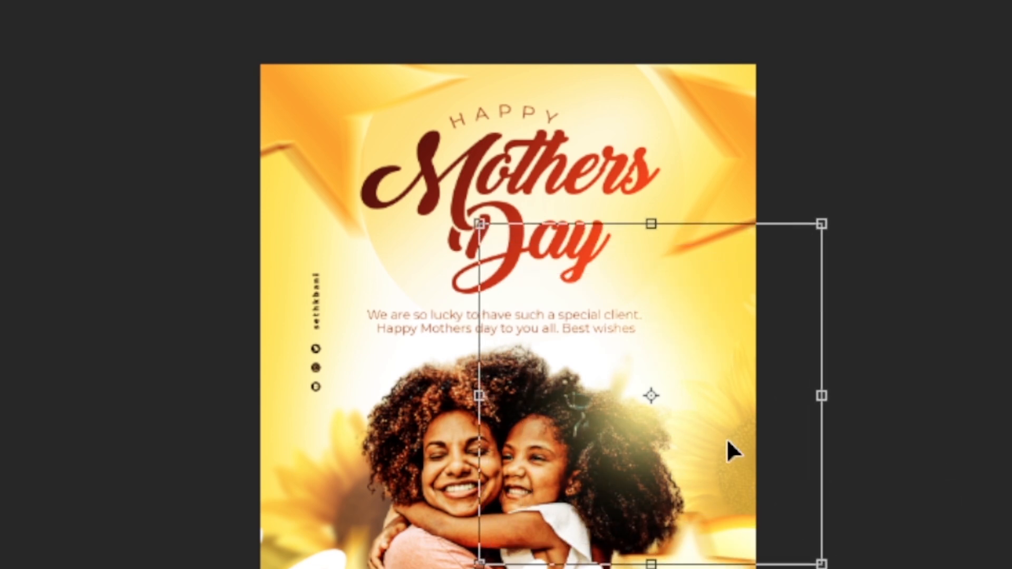
drag(726, 438, 745, 435)
key(Return)
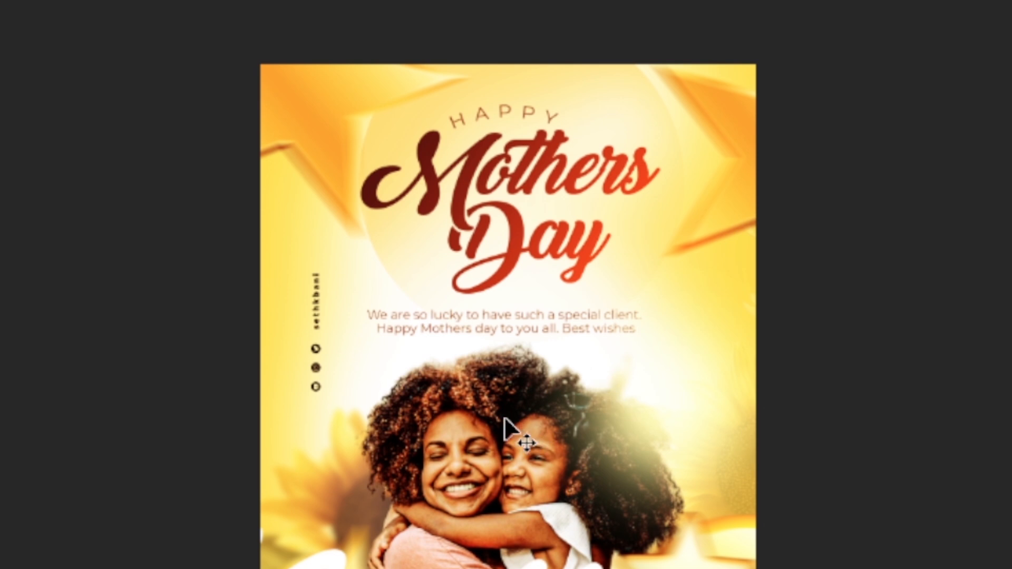
Duplicate the glow onto the mother's hair, adjust its position against the guides, and place another copy over the Mothers Day title.
drag(551, 419, 278, 389)
key(ctrl+semicolon)
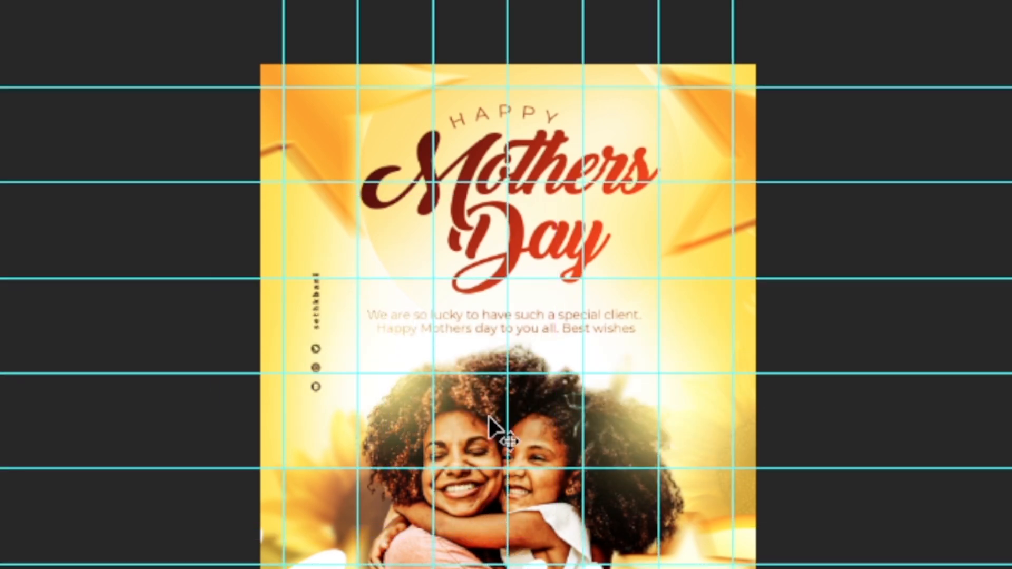
drag(490, 427, 503, 401)
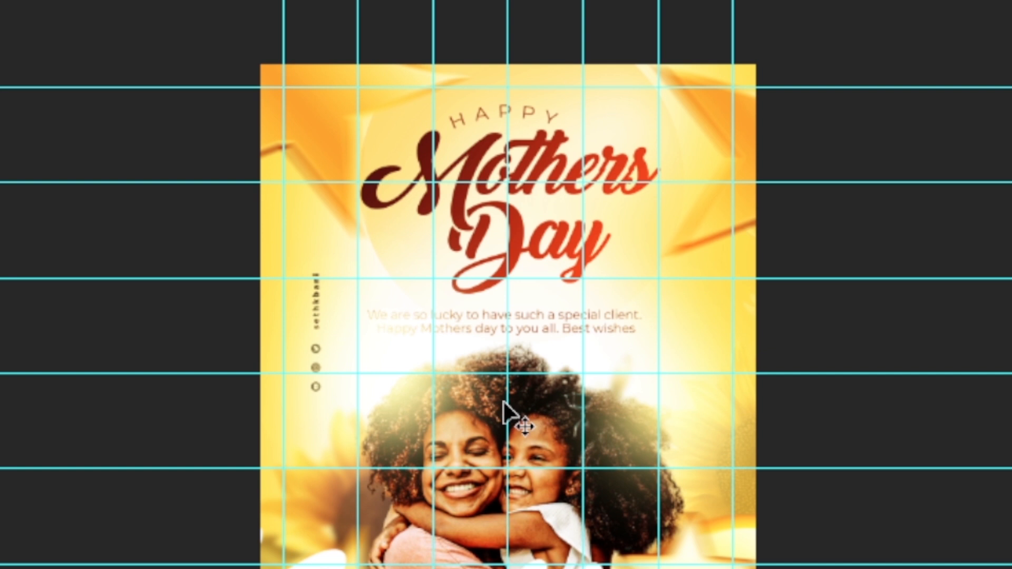
key(ctrl+semicolon)
drag(422, 407, 562, 227)
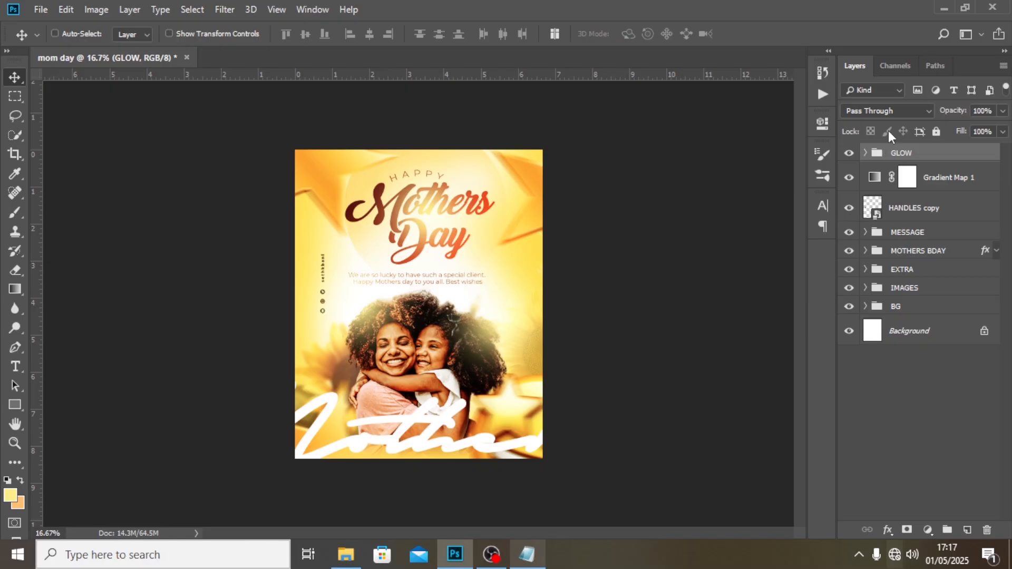
Stamp all visible layers into a new layer above the GLOW group and convert it to a Smart Object.
key(ctrl+shift+alt+e)
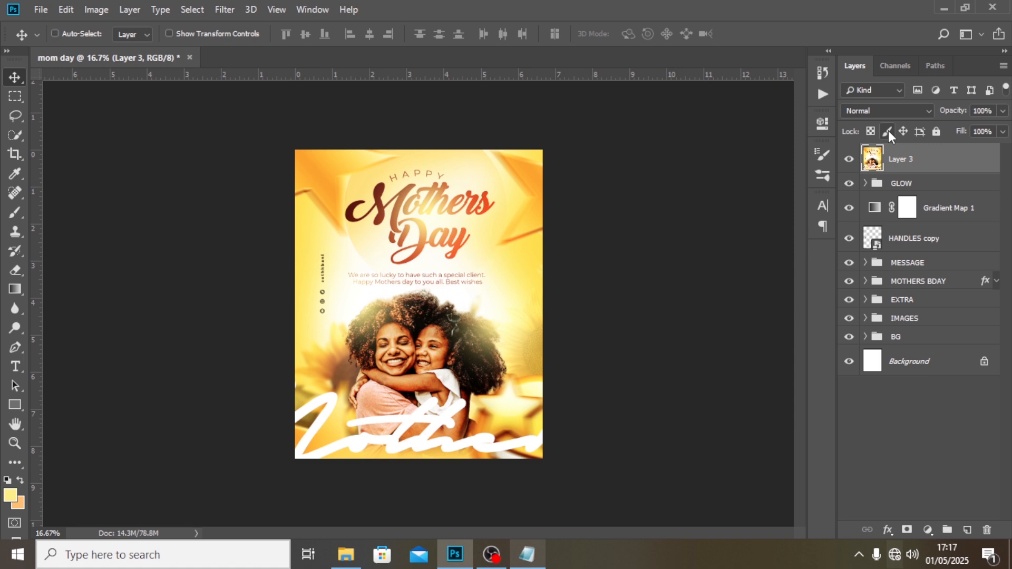
right_click(906, 158)
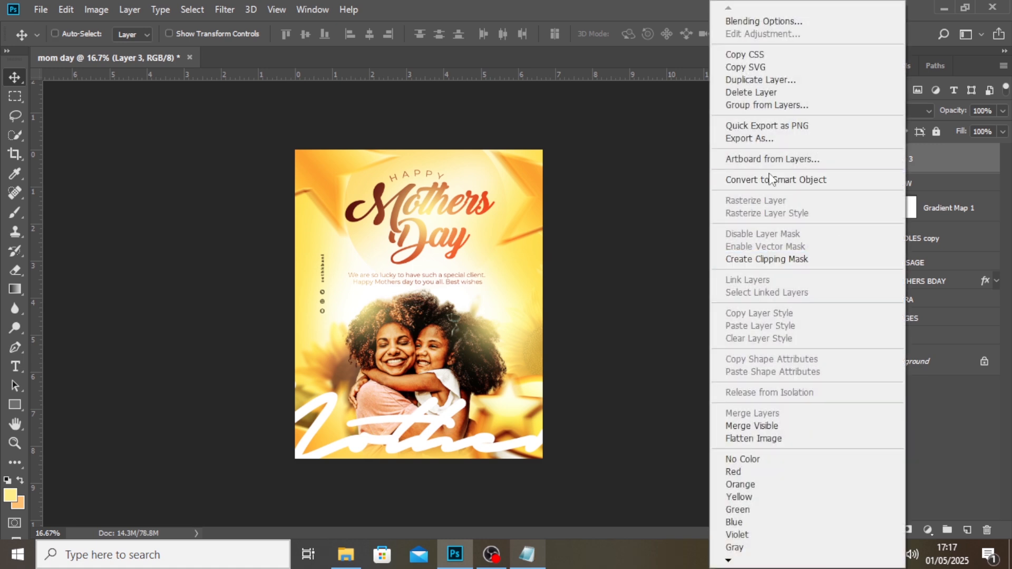
click(772, 179)
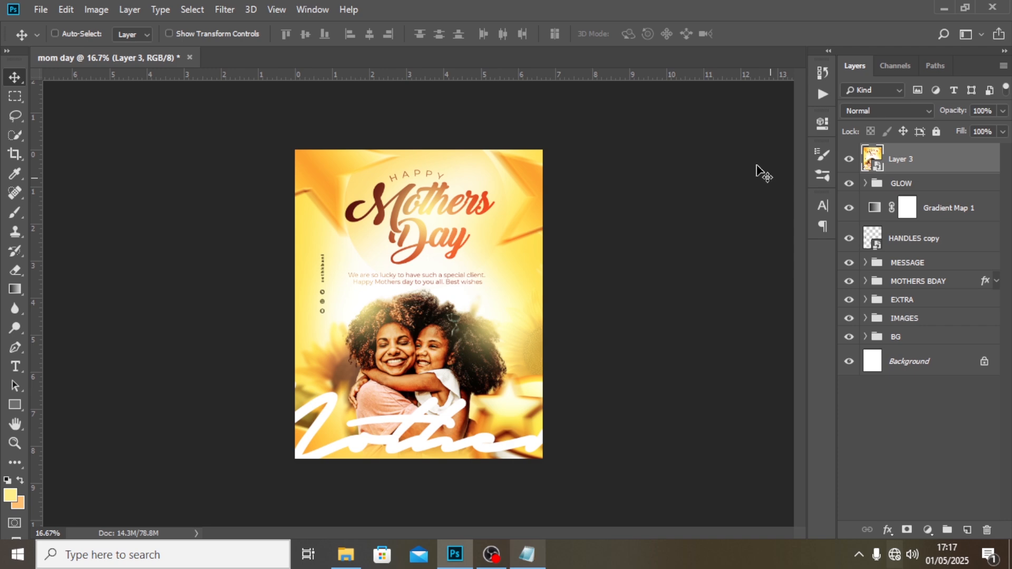
Start a Camera Raw Filter on the merged Smart Object layer and set the contrast to 15.
click(225, 9)
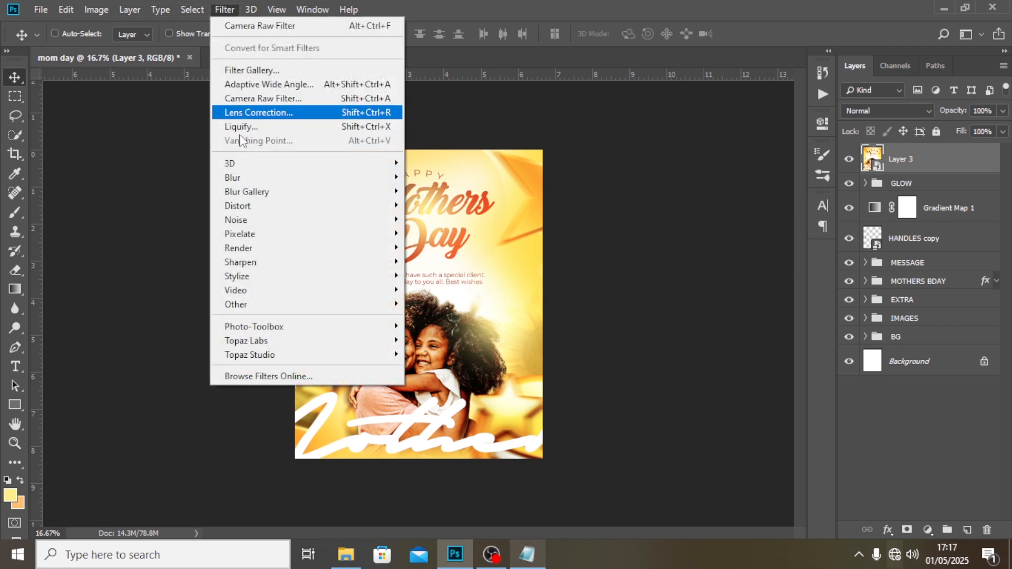
click(250, 99)
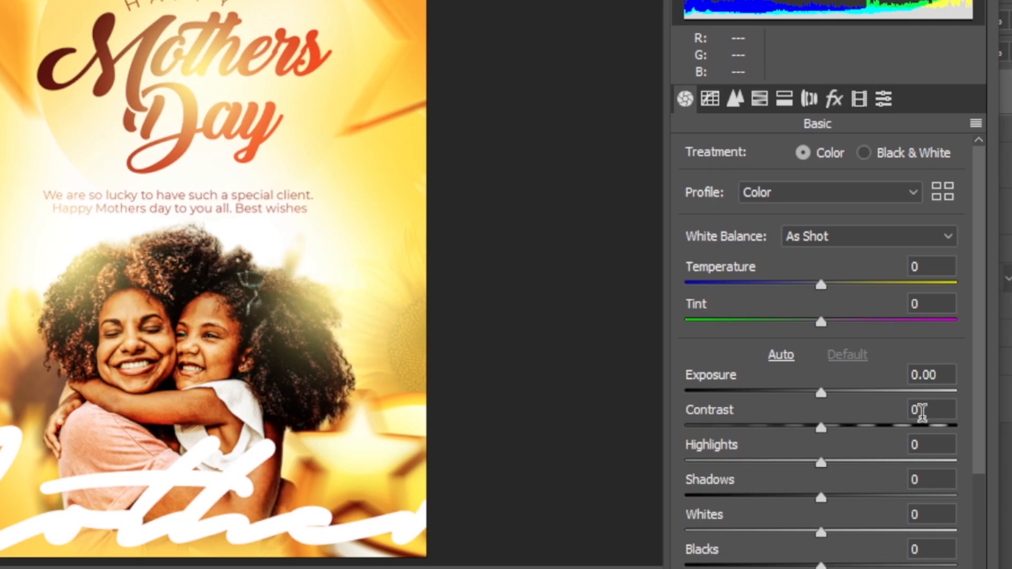
click(920, 411)
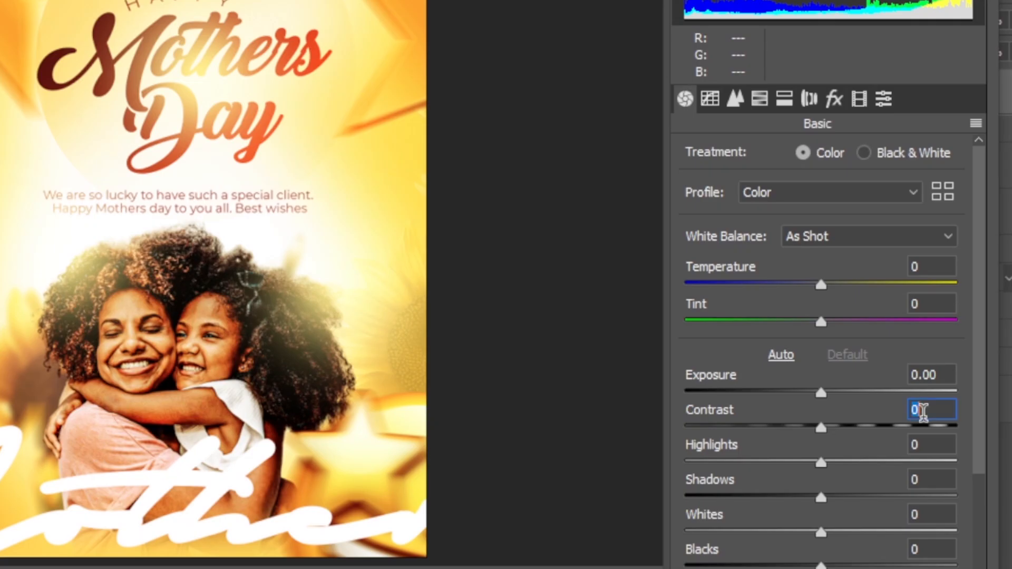
text(15)
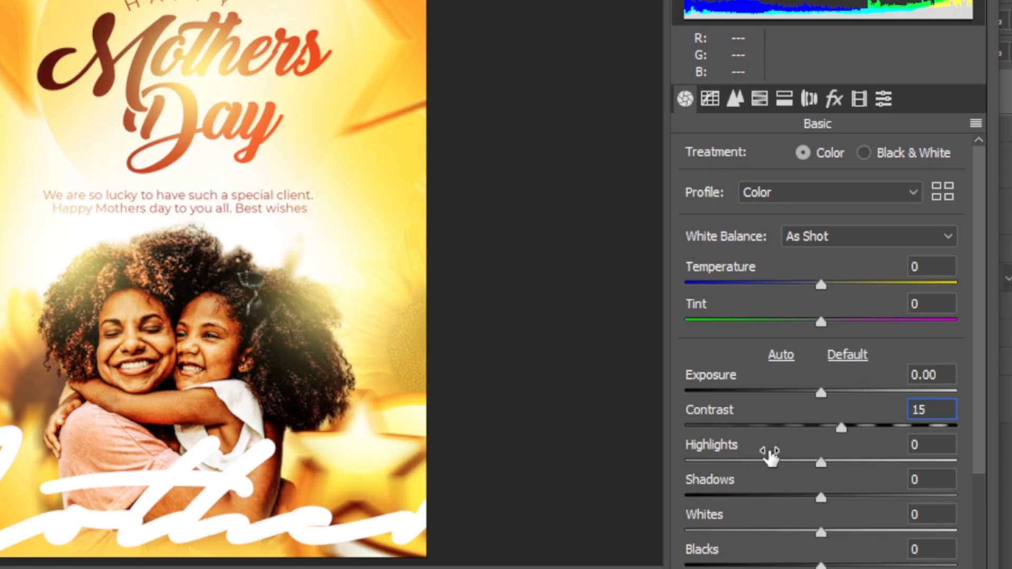
Set the Camera Raw sharpening amount to 40.
click(734, 100)
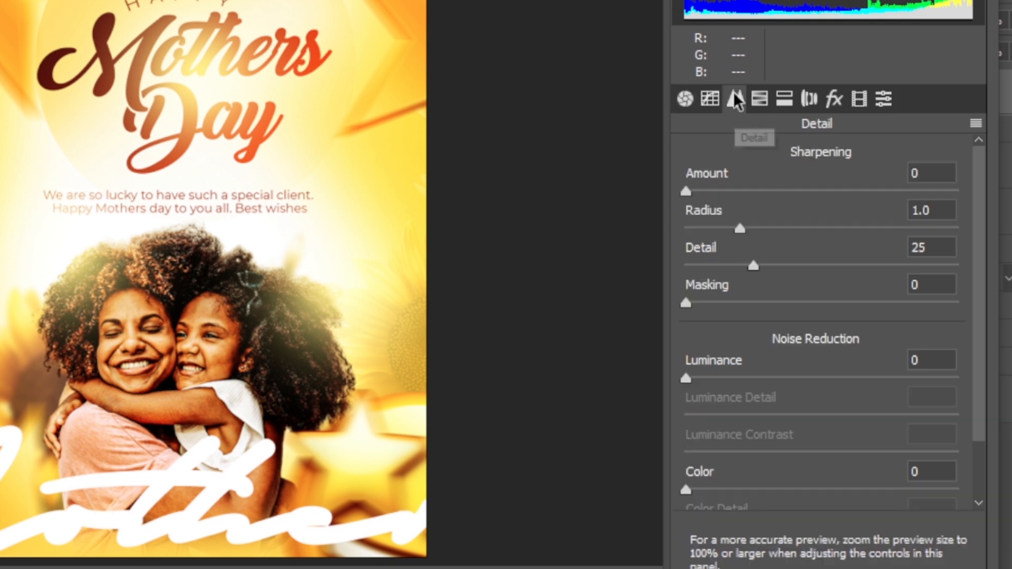
click(930, 169)
double_click(930, 169)
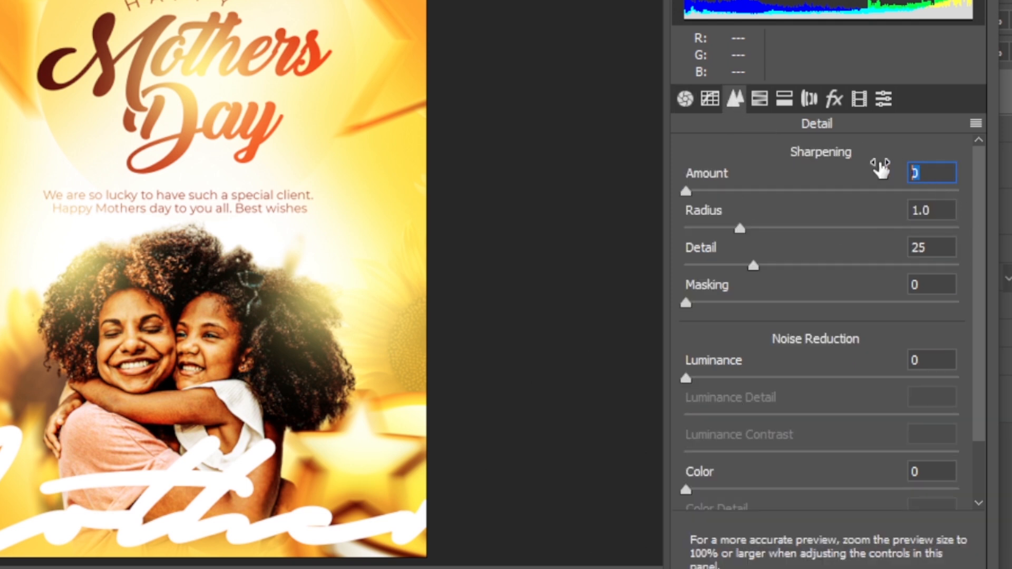
text(40)
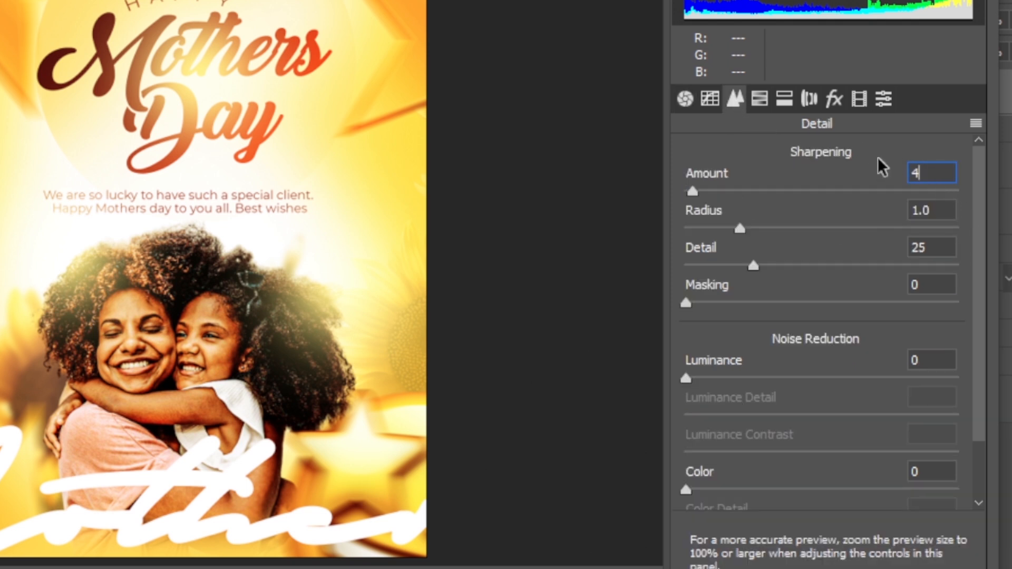
Set the Camera Raw HSL saturation to +28 for reds, +23 for oranges, +26 for yellows and +28 for greens.
click(760, 99)
double_click(932, 221)
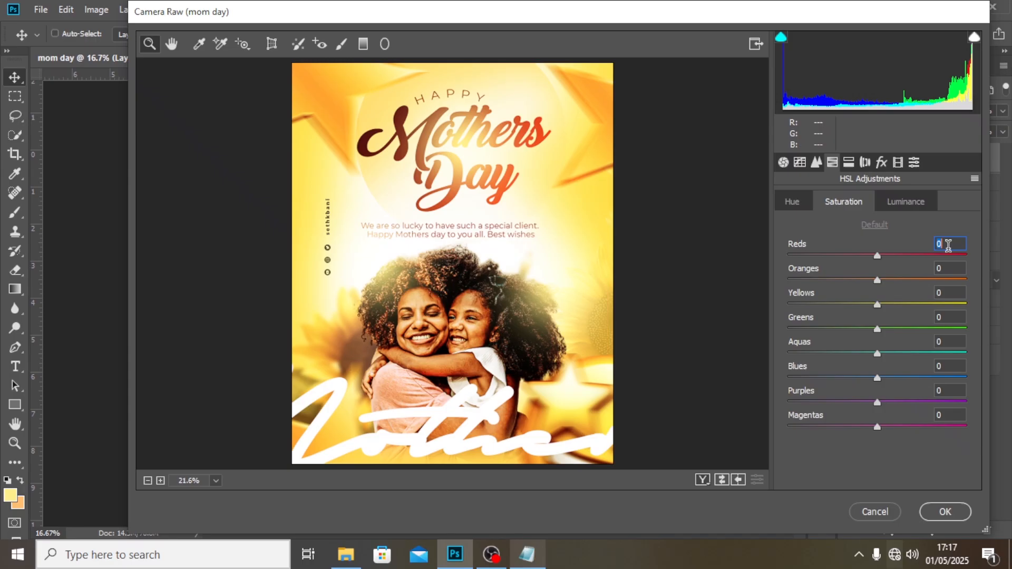
text(2)
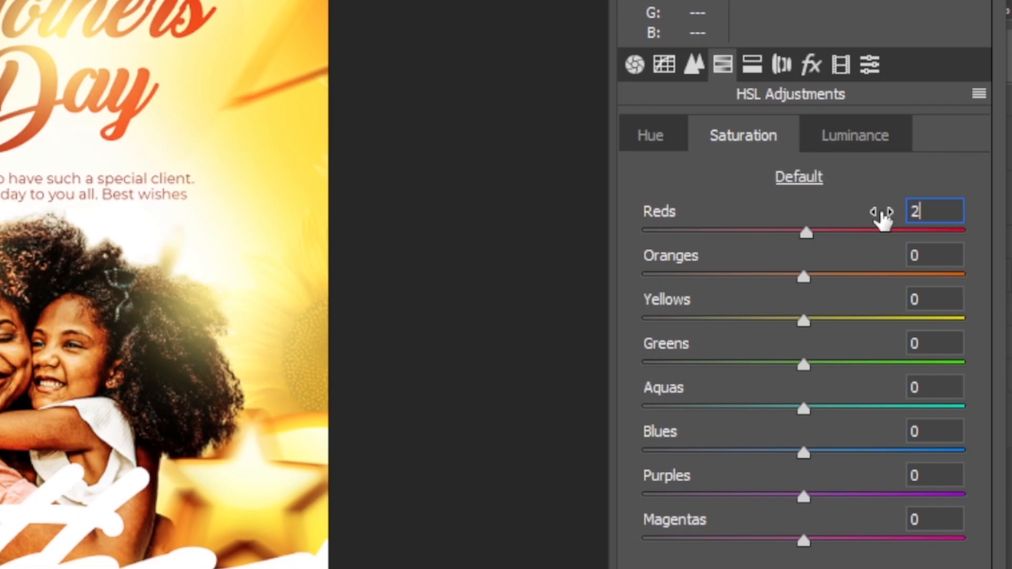
text(8)
key(Tab)
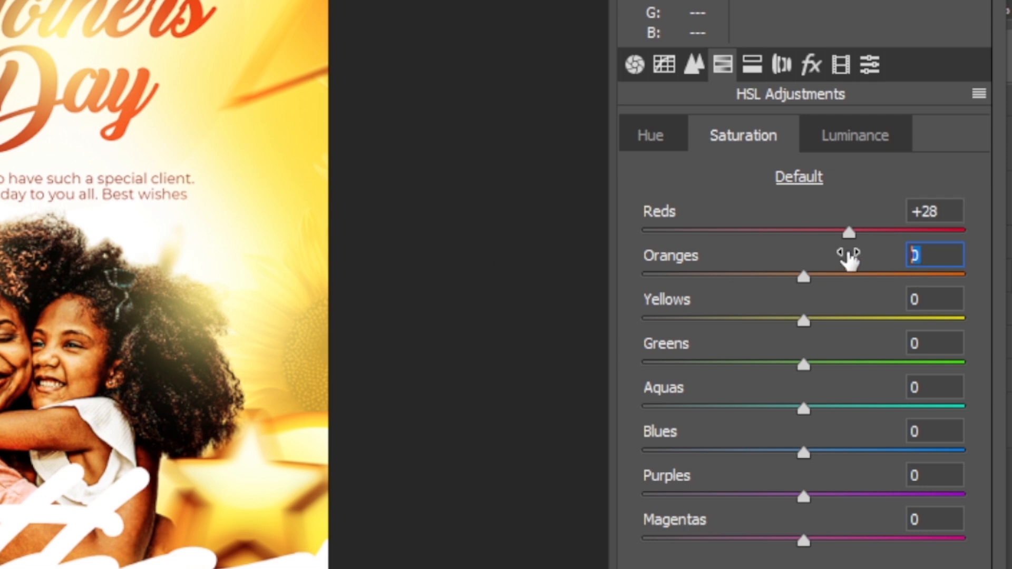
text(23)
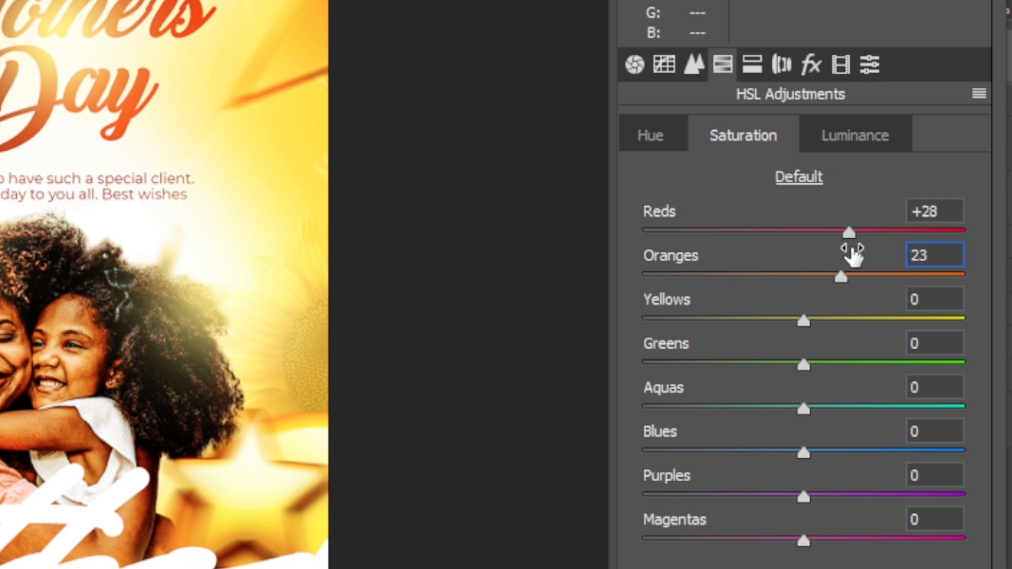
key(Tab)
text(26)
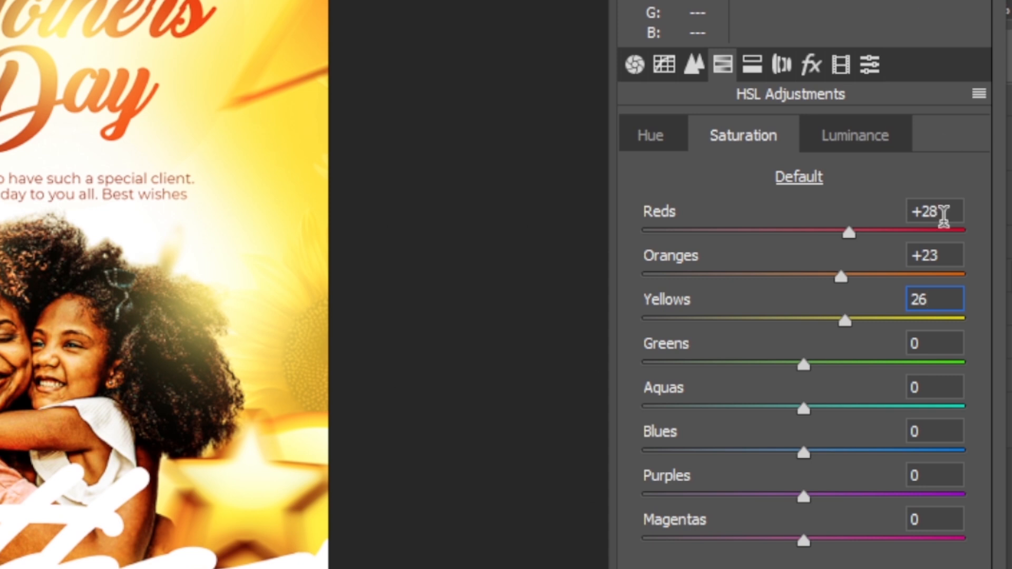
click(921, 343)
text(28)
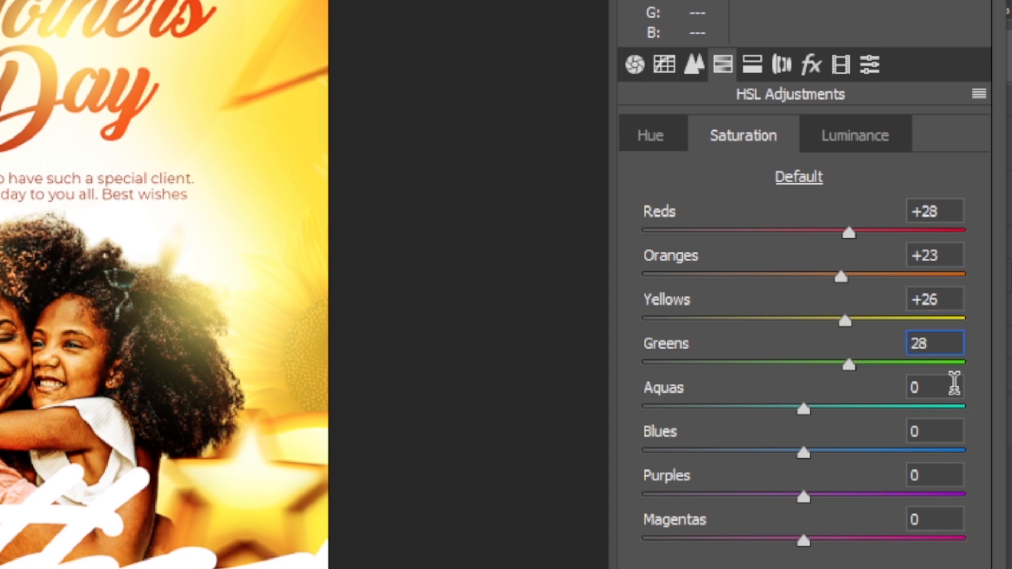
Set the HSL saturation to +33 for aquas, +31 for blues, +37 for purples and +35 for magentas.
click(921, 388)
text(33)
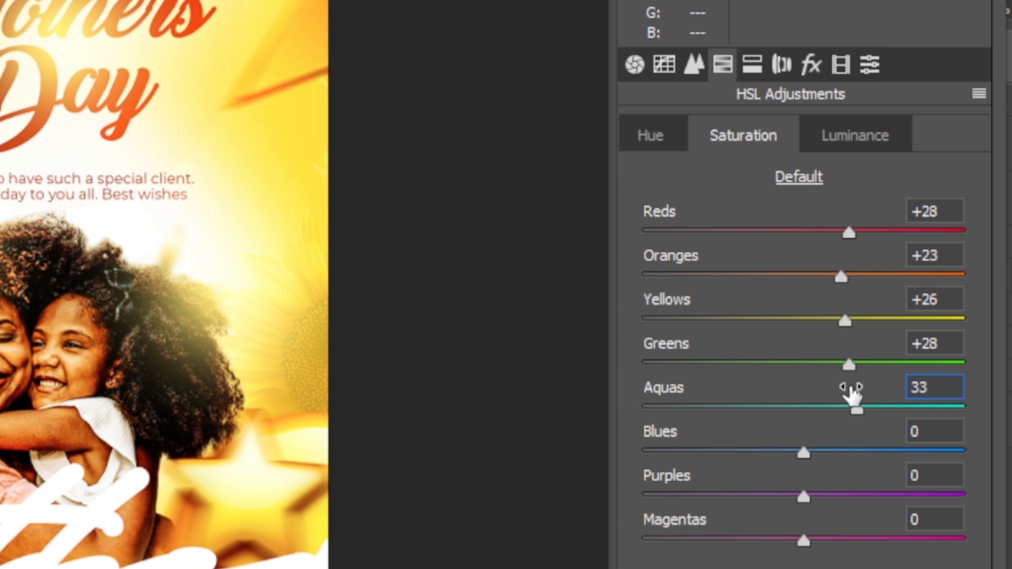
key(Tab)
text(31)
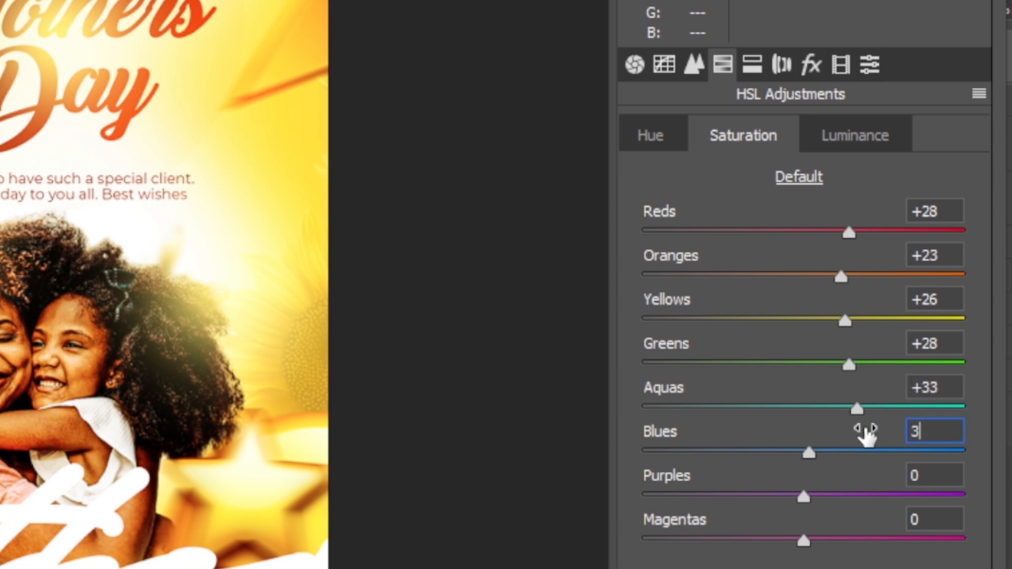
click(919, 474)
text(37)
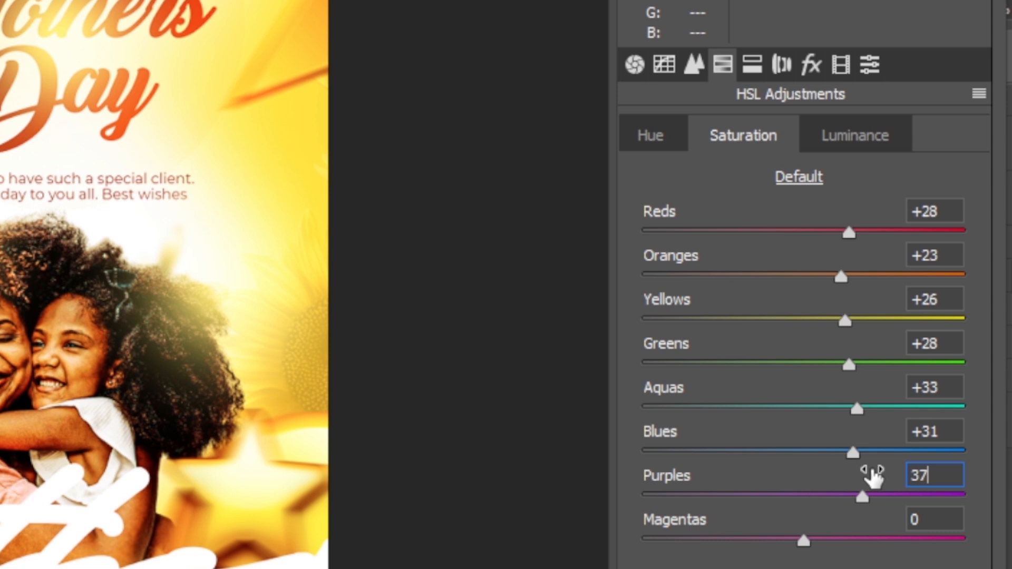
click(951, 521)
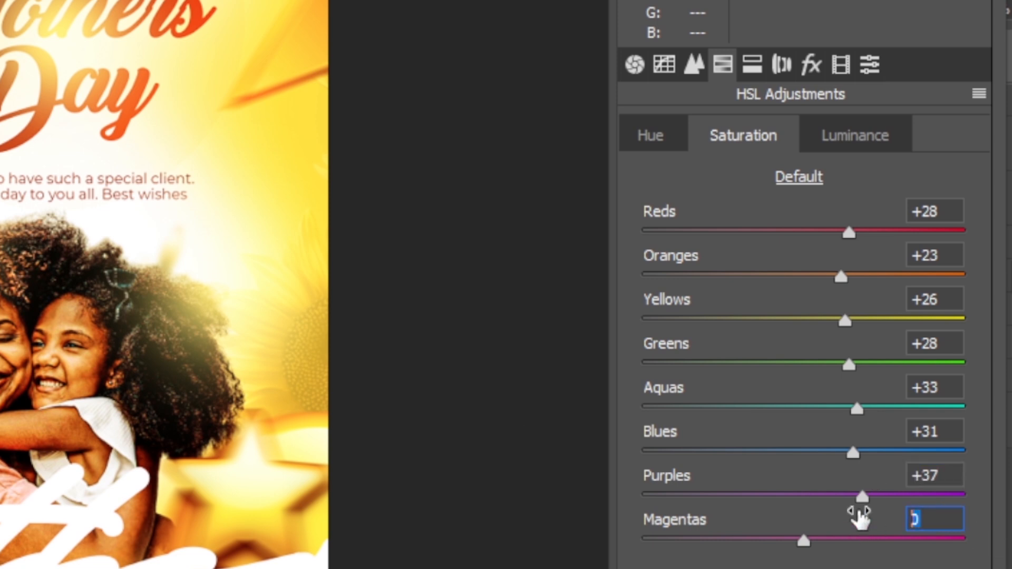
text(35)
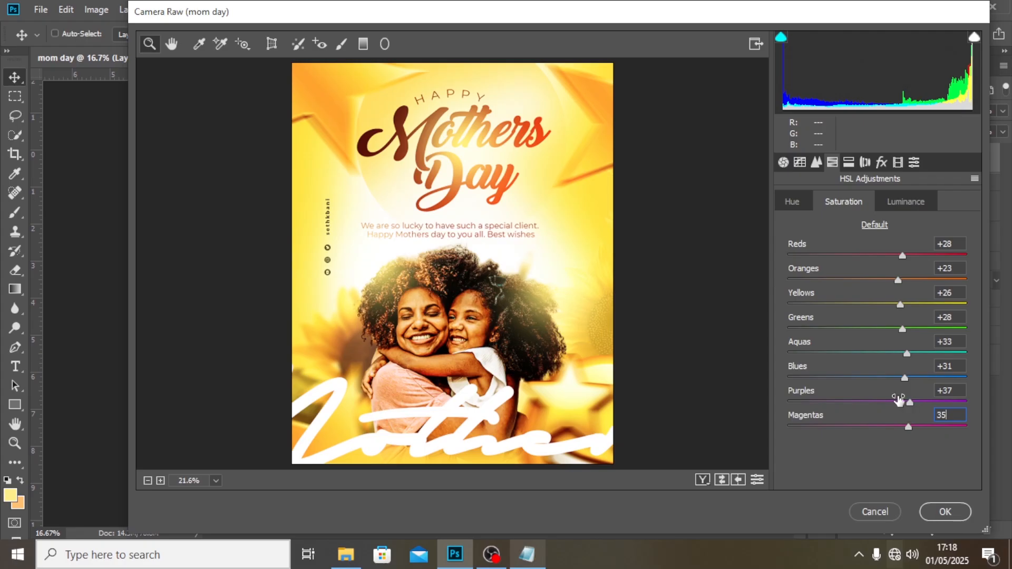
Apply the Camera Raw grading with a grain amount of 21 and compare the flyer with and without the graded layer.
click(881, 163)
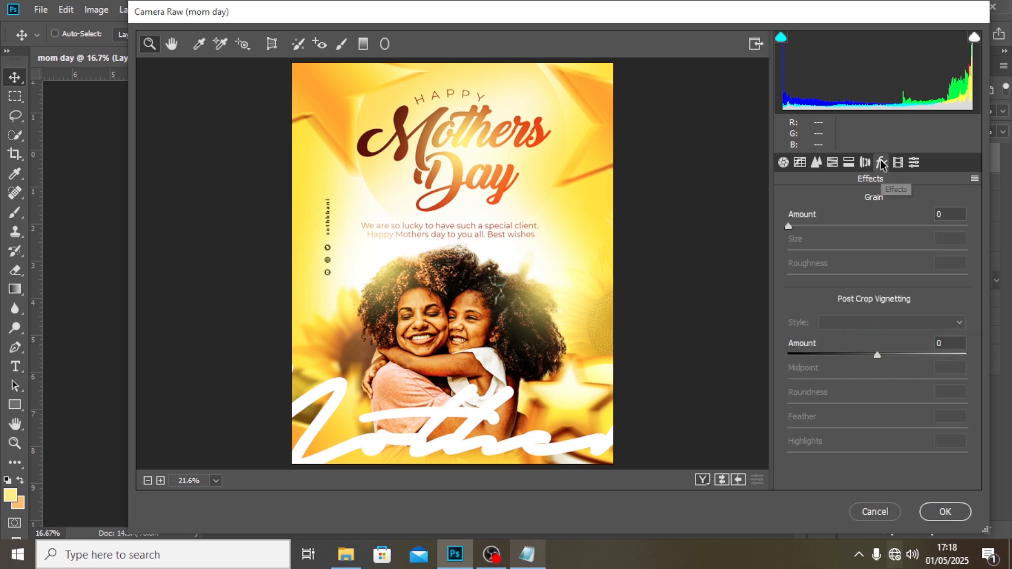
click(949, 213)
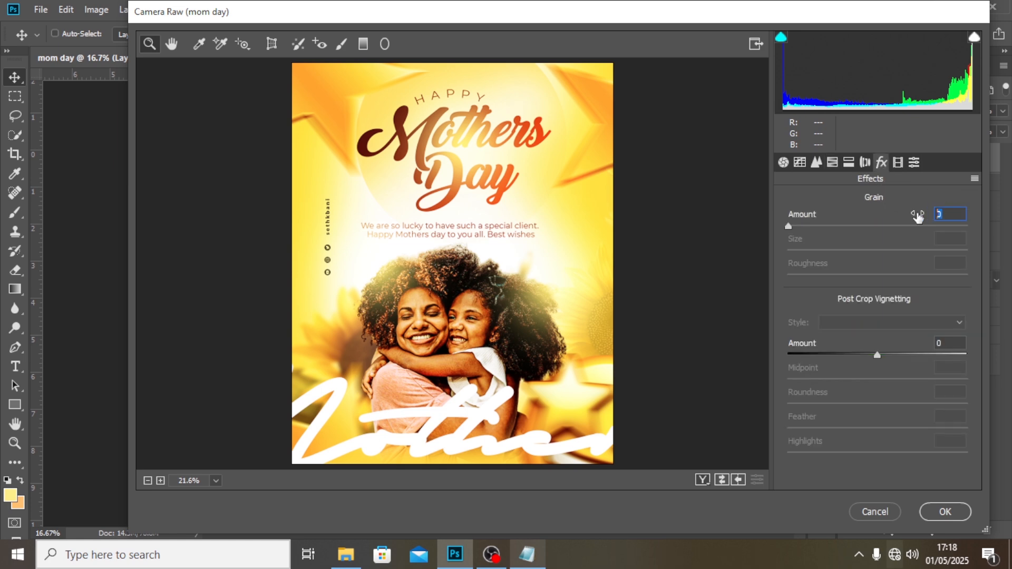
text(21)
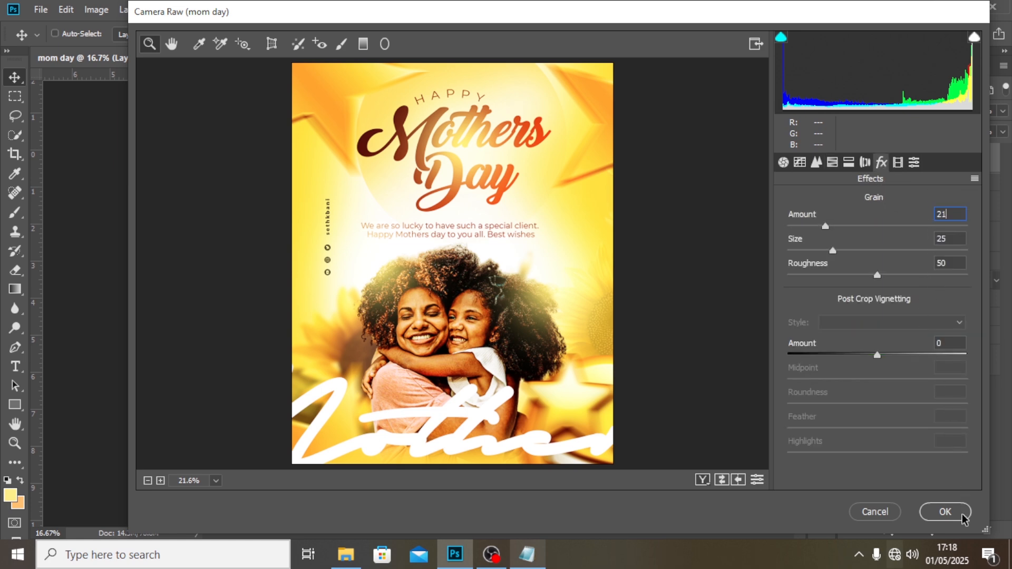
click(945, 513)
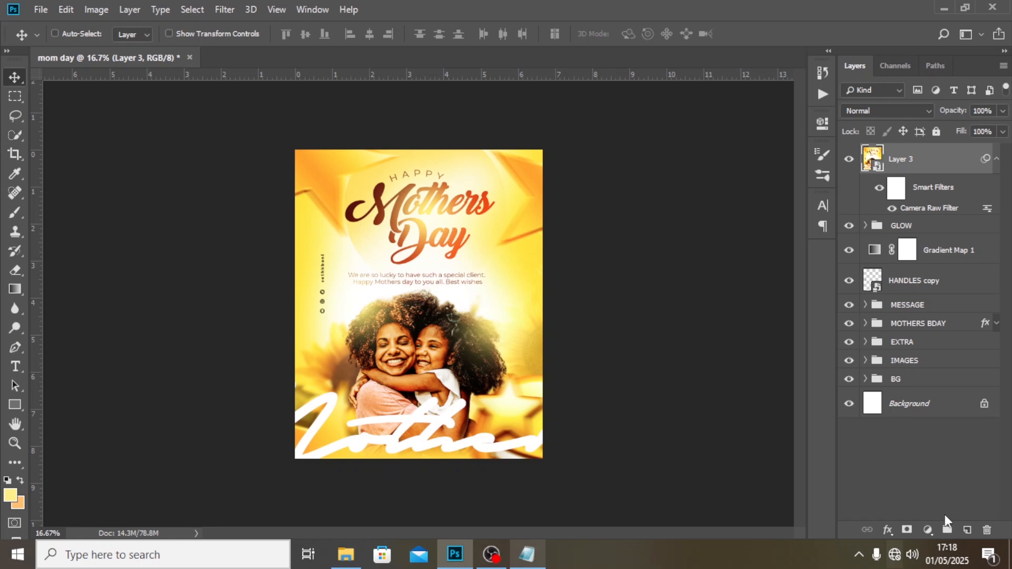
click(849, 159)
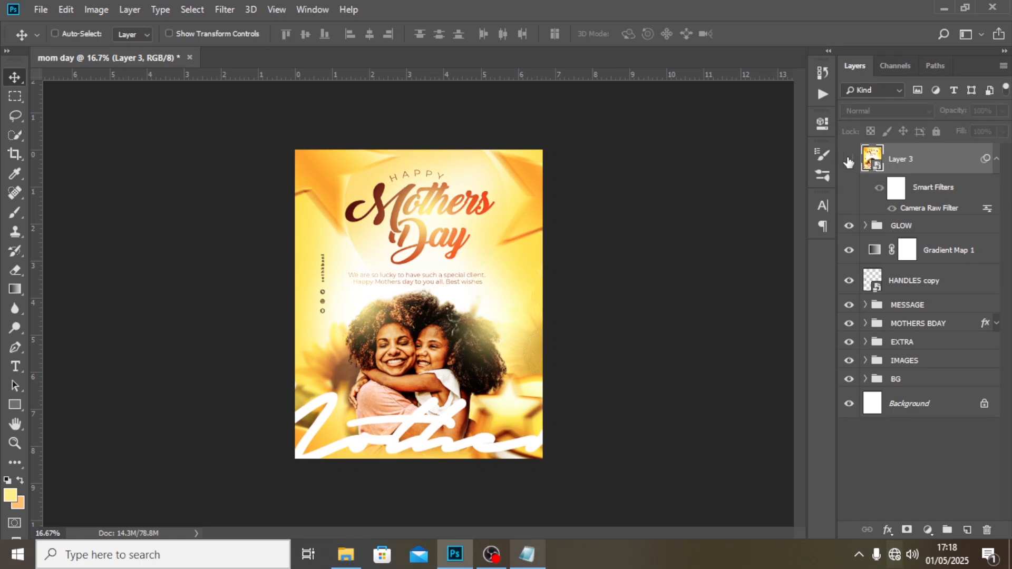
click(848, 159)
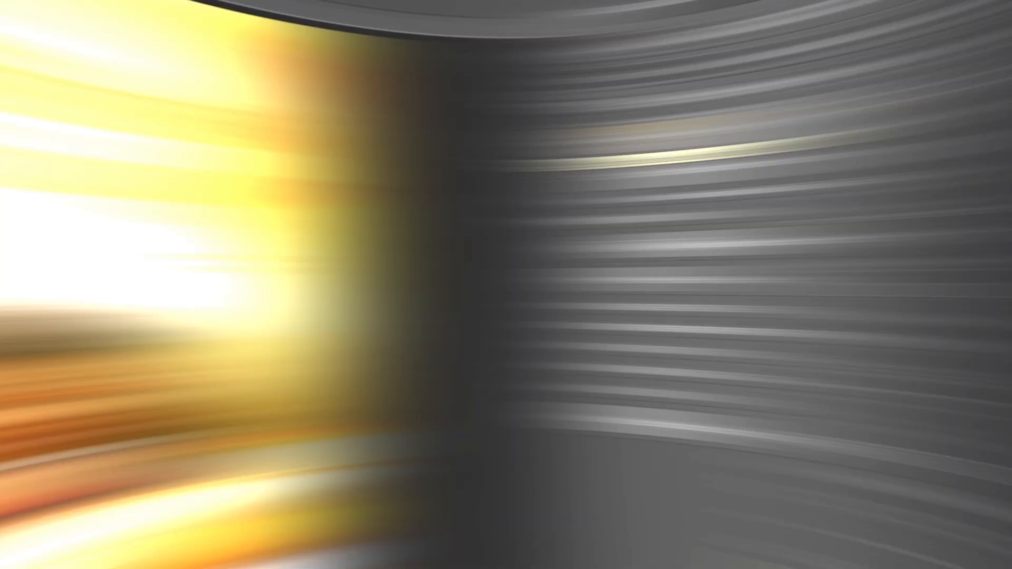